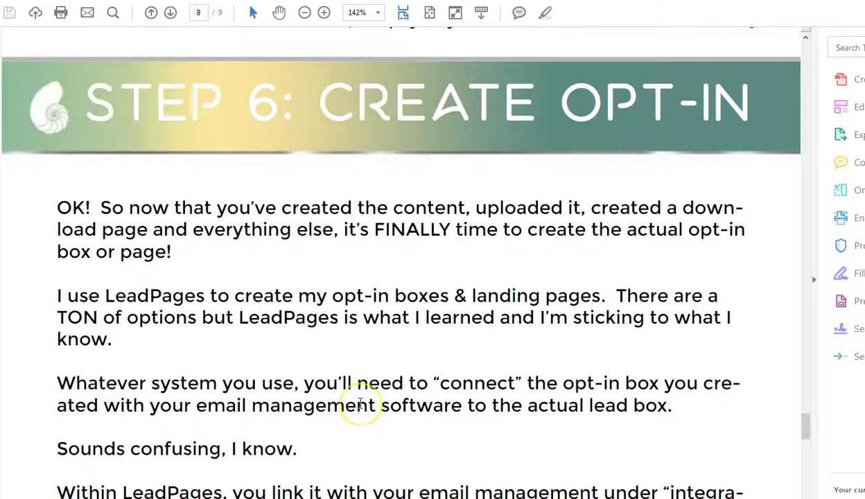
# Step: Read through the Step 6: Create Opt-In section of the PDF guide
pyautogui.scroll(-3, 388, 409)
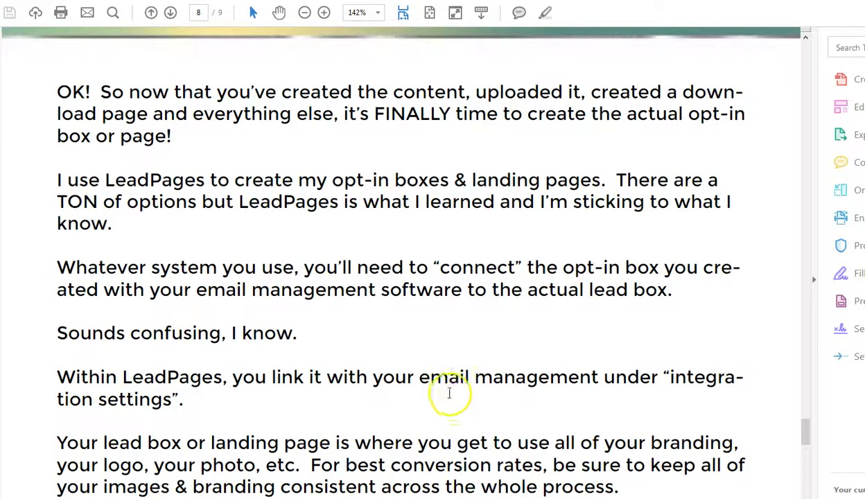
pyautogui.scroll(-1, 483, 359)
pyautogui.scroll(-6, 484, 359)
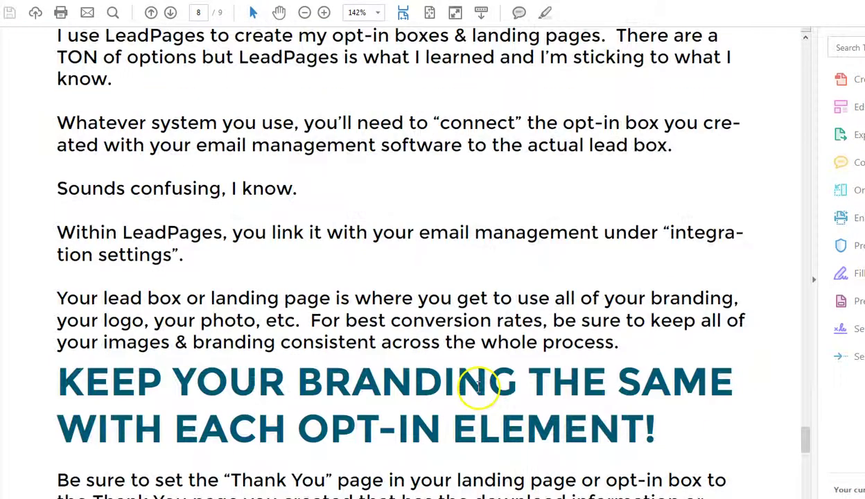
pyautogui.scroll(-3, 478, 389)
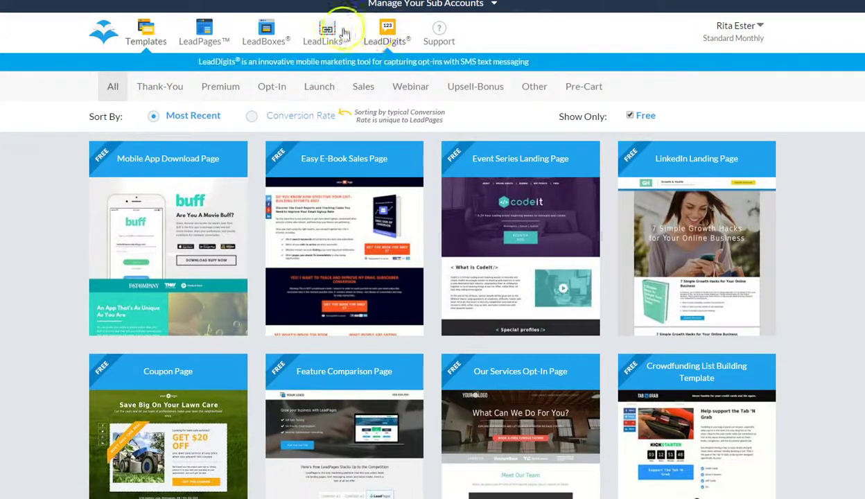
# Step: Switch to LeadPages and review the publish options and form design of the existing Ultimate Optin Checklist LeadBox
pyautogui.click(265, 38)
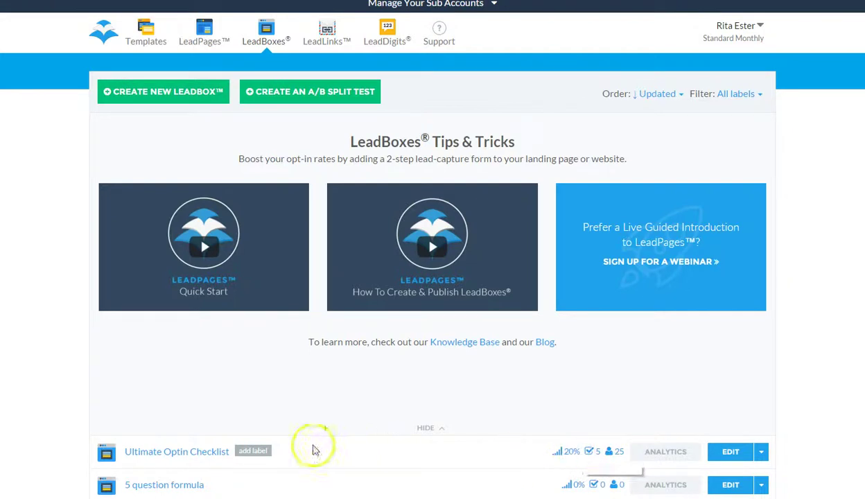
pyautogui.click(186, 454)
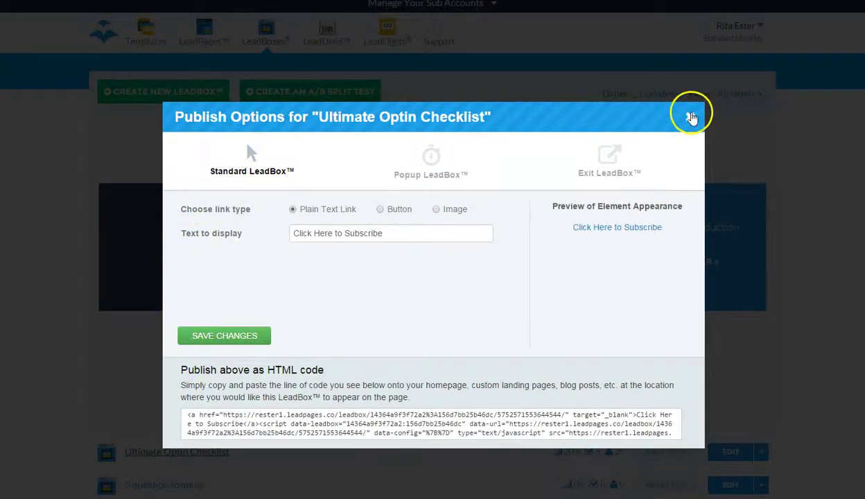
pyautogui.click(691, 118)
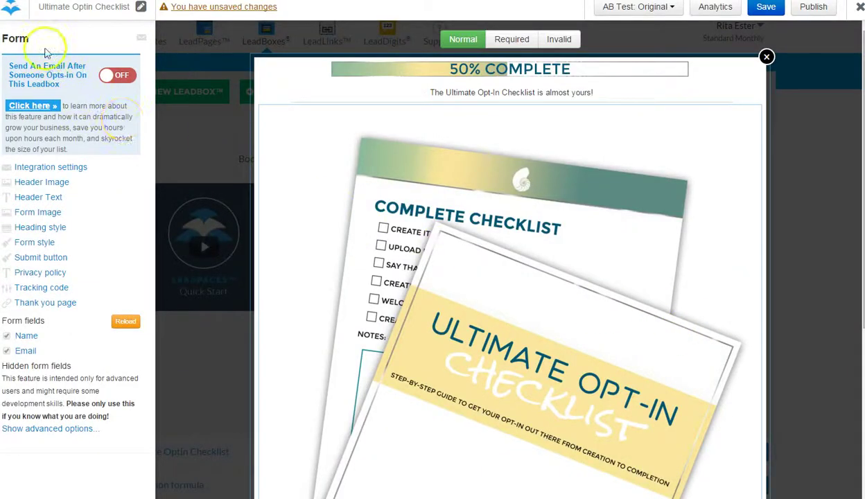
pyautogui.scroll(-6, 555, 303)
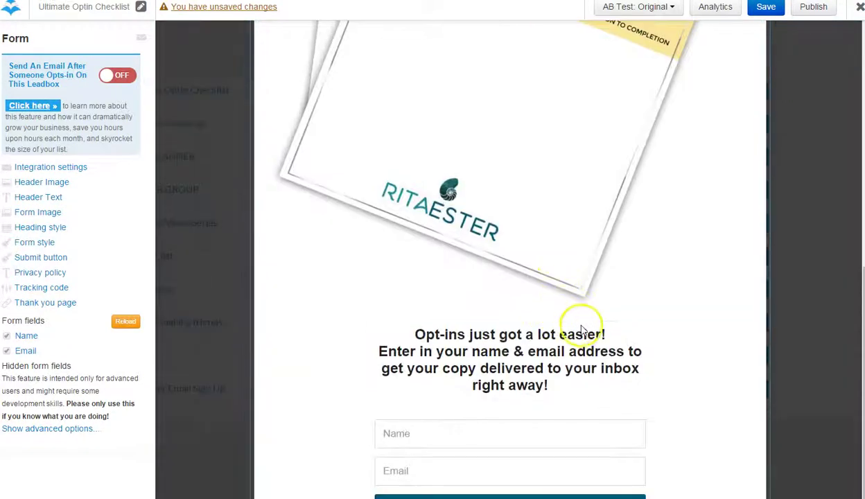
pyautogui.scroll(6, 652, 360)
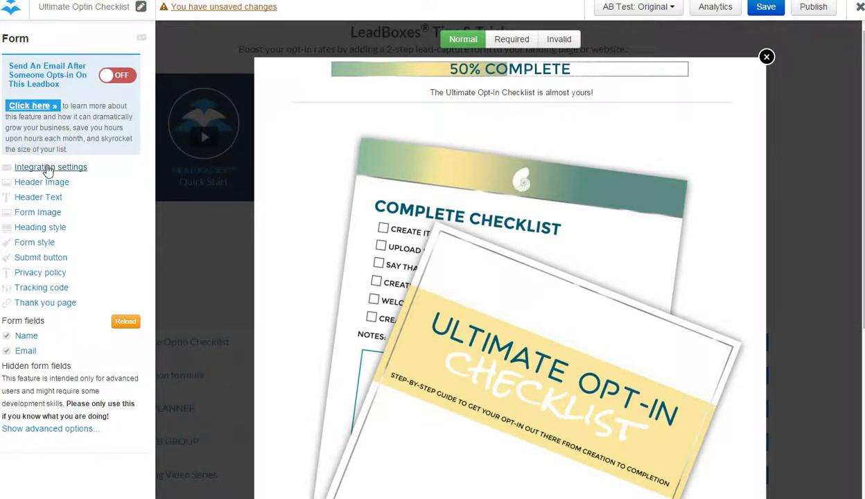
pyautogui.click(767, 58)
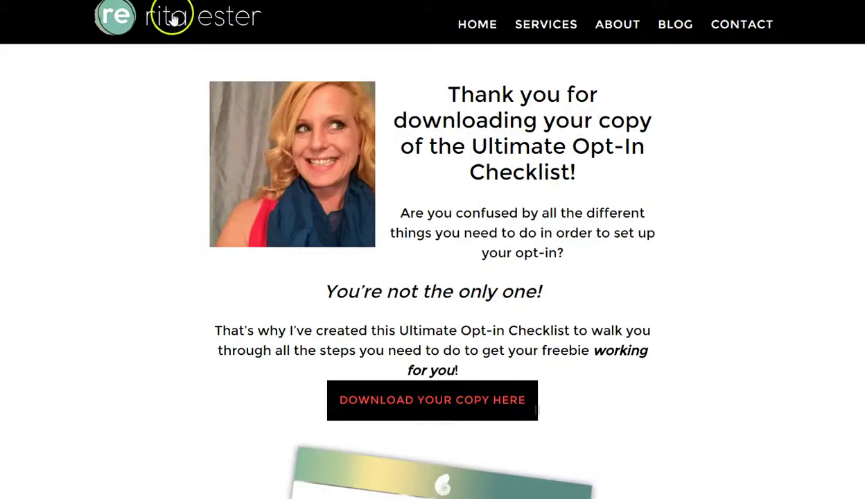
# Step: Open the website's home page from the thank-you page and view its Ultimate Opt-In Checklist opt-in
pyautogui.rightClick(174, 15)
pyautogui.click(215, 23)
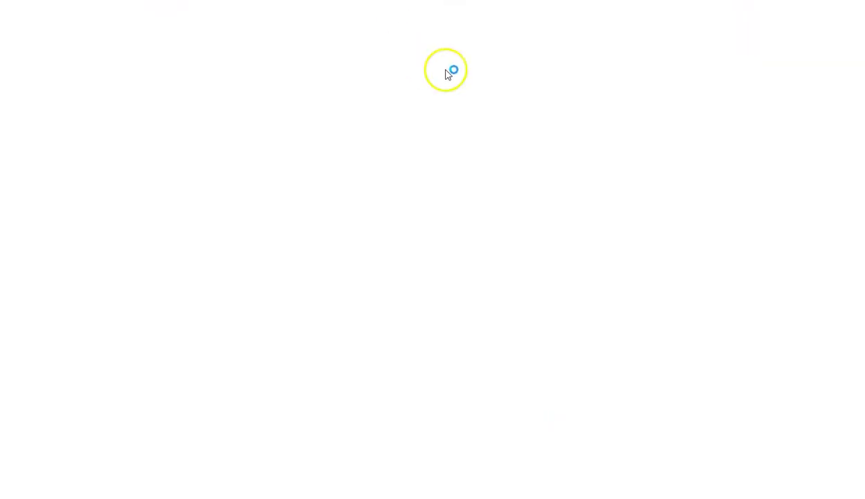
pyautogui.scroll(-12, 518, 294)
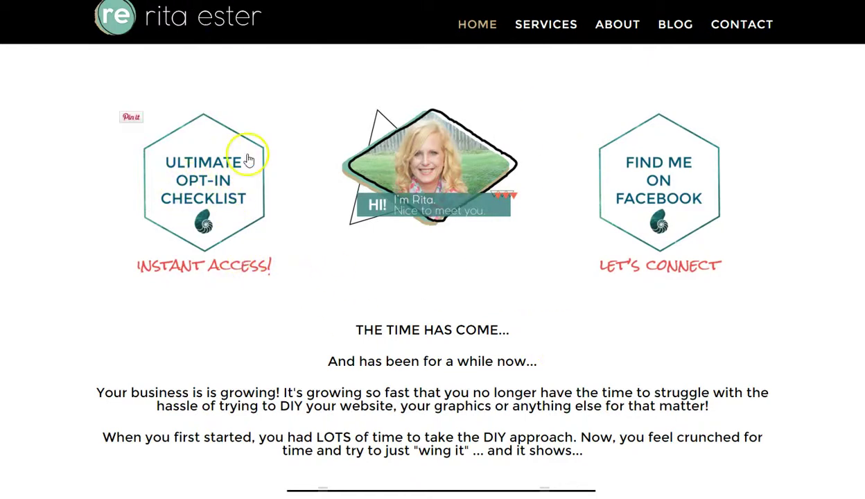
pyautogui.click(212, 185)
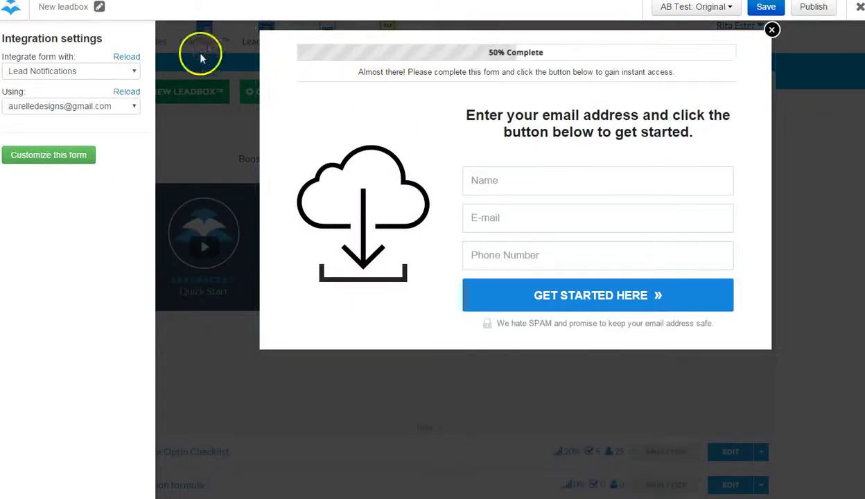
# Step: Integrate the new leadbox form with AWeber and reload the available AWeber forms
pyautogui.click(88, 73)
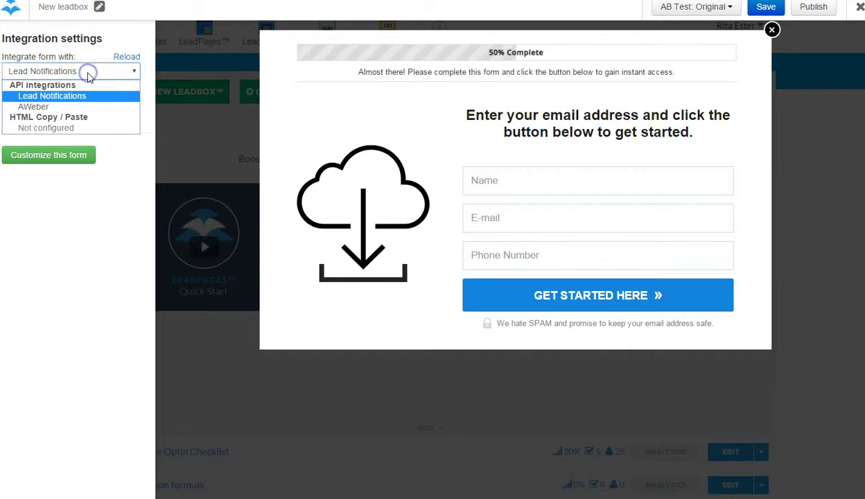
pyautogui.click(67, 110)
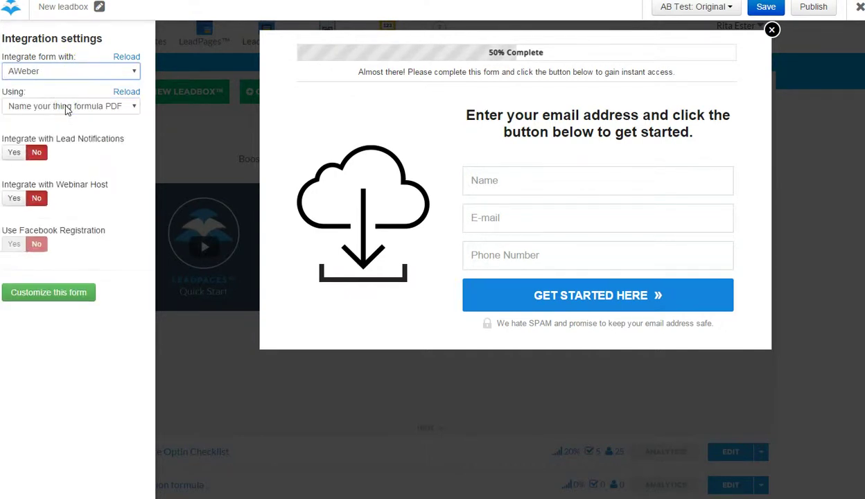
pyautogui.click(66, 107)
pyautogui.moveTo(66, 110); pyautogui.dragTo(88, 239)
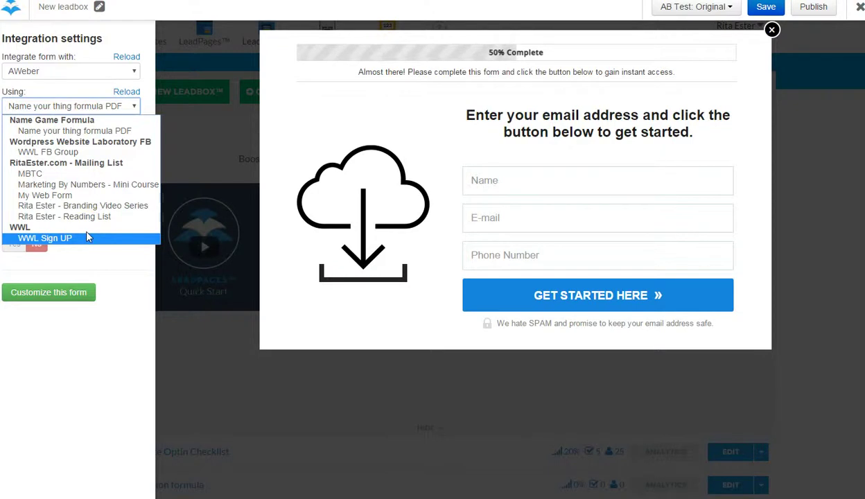
pyautogui.click(72, 153)
pyautogui.moveTo(72, 153); pyautogui.dragTo(119, 97)
pyautogui.click(98, 140)
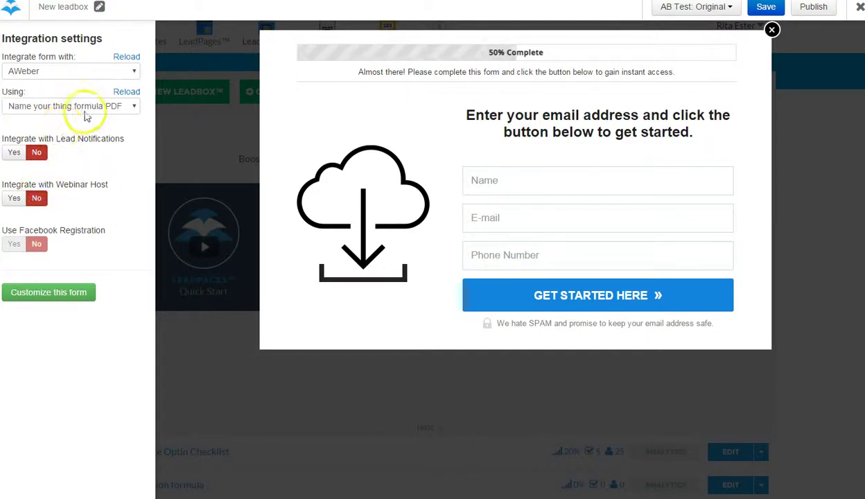
# Step: Connect the leadbox to the Opt-In Checklist form and proceed to customizing the form
pyautogui.click(92, 107)
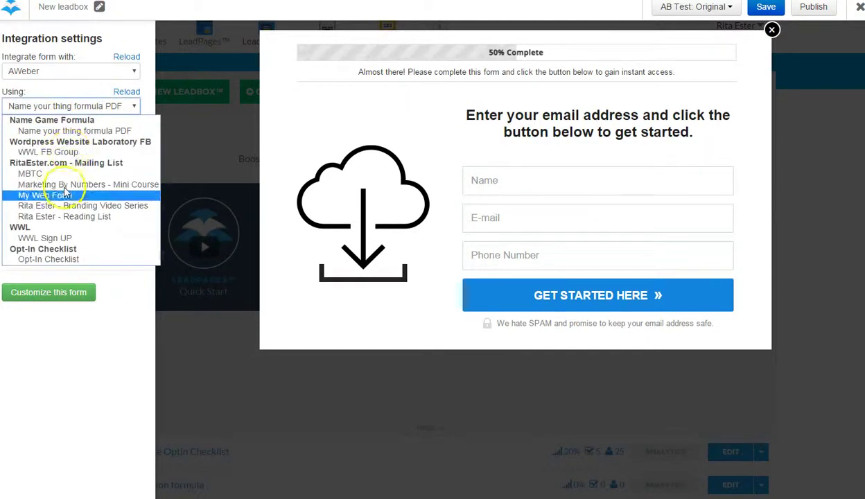
pyautogui.click(72, 261)
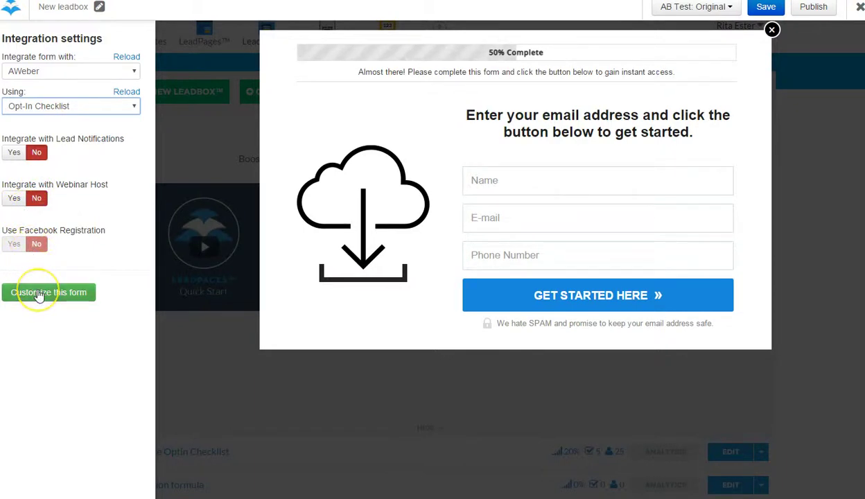
pyautogui.click(38, 294)
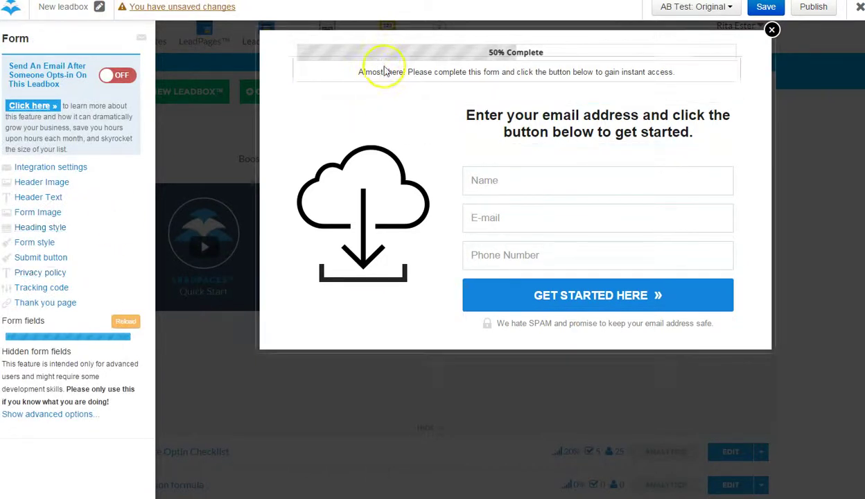
# Step: Replace the leadbox's header image with the branded green-and-yellow 50% COMPLETE progress bar
pyautogui.click(54, 184)
pyautogui.click(58, 111)
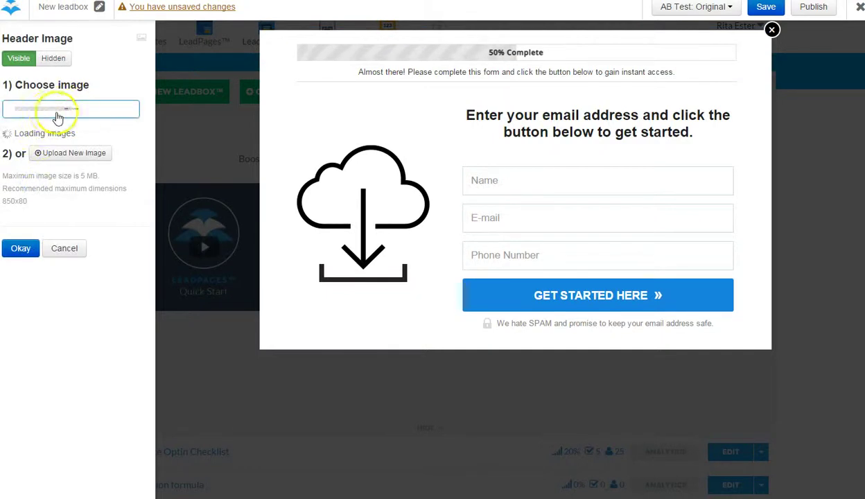
pyautogui.click(87, 139)
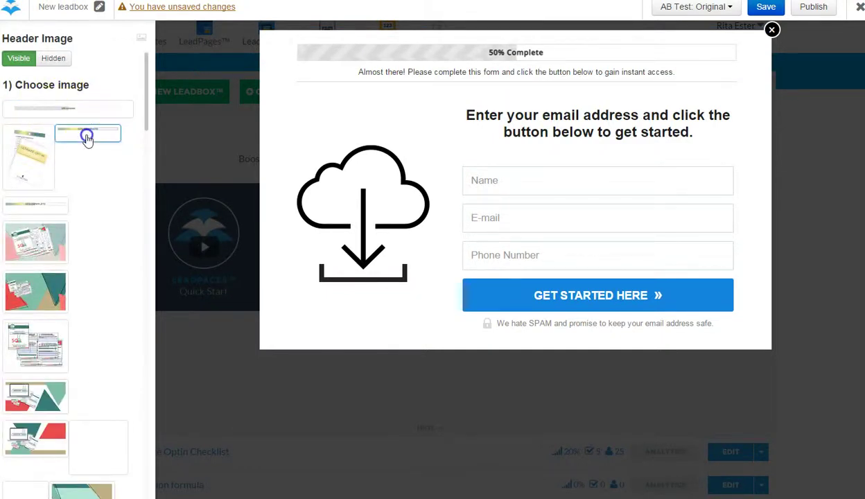
pyautogui.scroll(-10, 91, 265)
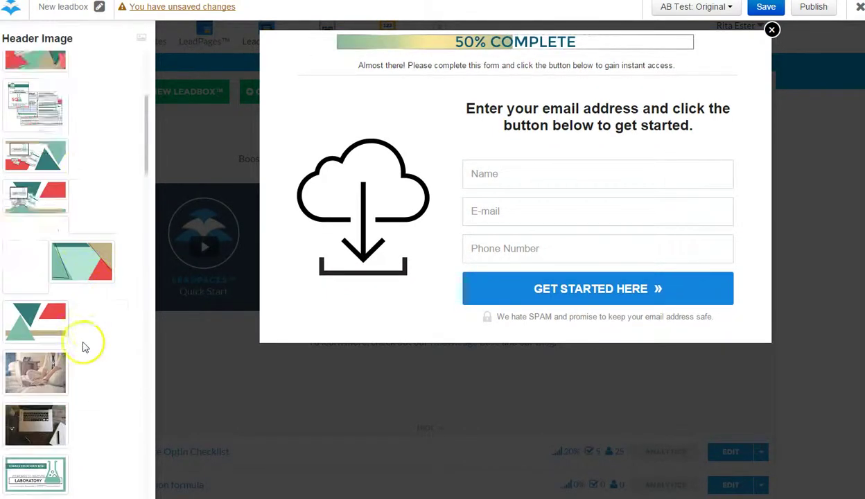
pyautogui.scroll(-10, 97, 398)
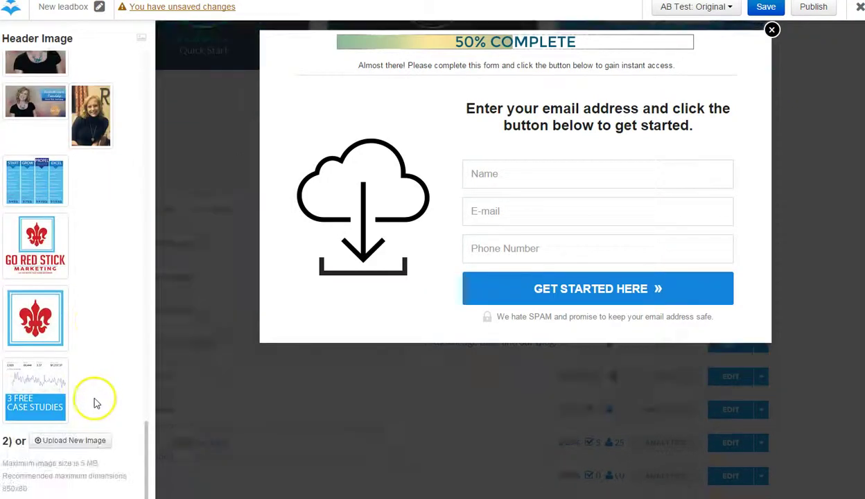
pyautogui.scroll(15, 123, 407)
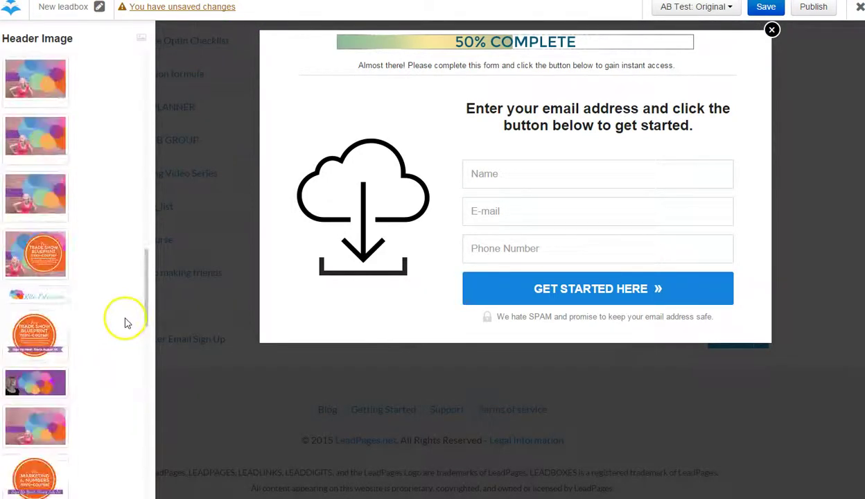
pyautogui.scroll(10, 104, 104)
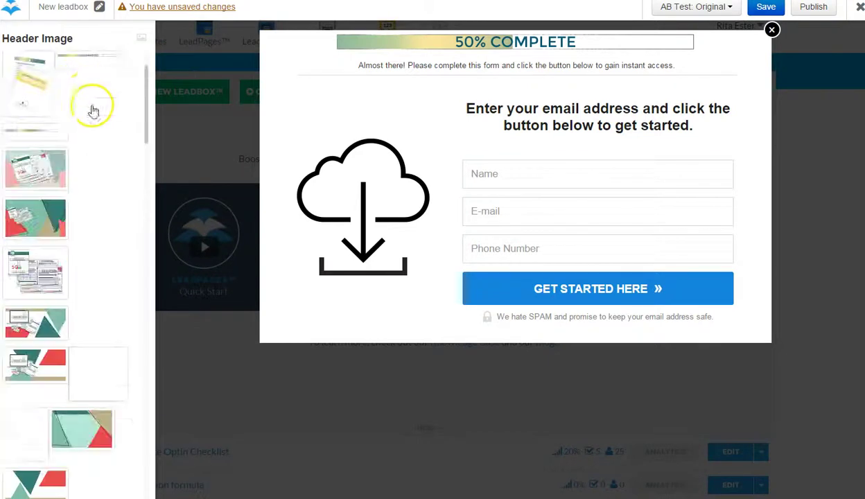
pyautogui.click(87, 109)
pyautogui.click(92, 137)
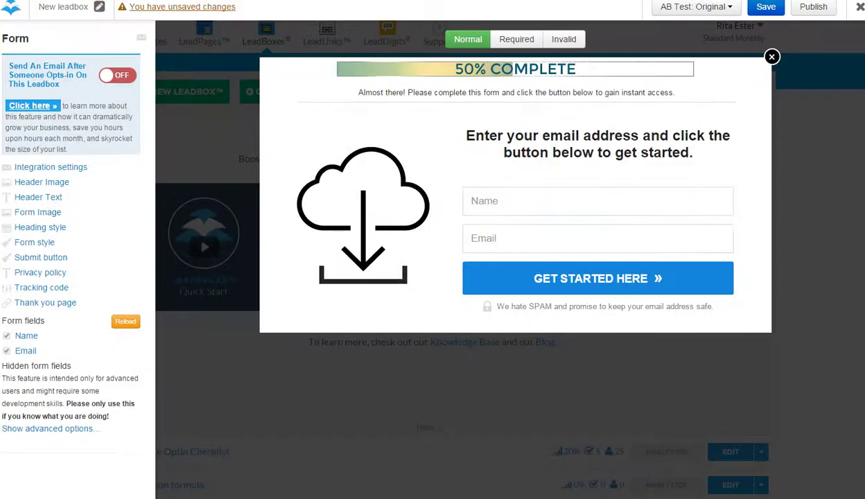
# Step: Change the leadbox's header text to "The ultimate opt-in checklist is almost yours"
pyautogui.click(59, 199)
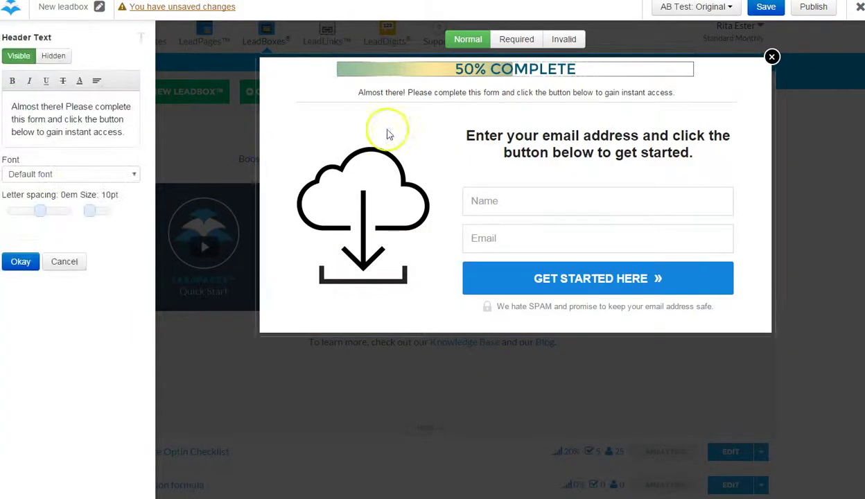
pyautogui.moveTo(134, 132); pyautogui.dragTo(44, 110)
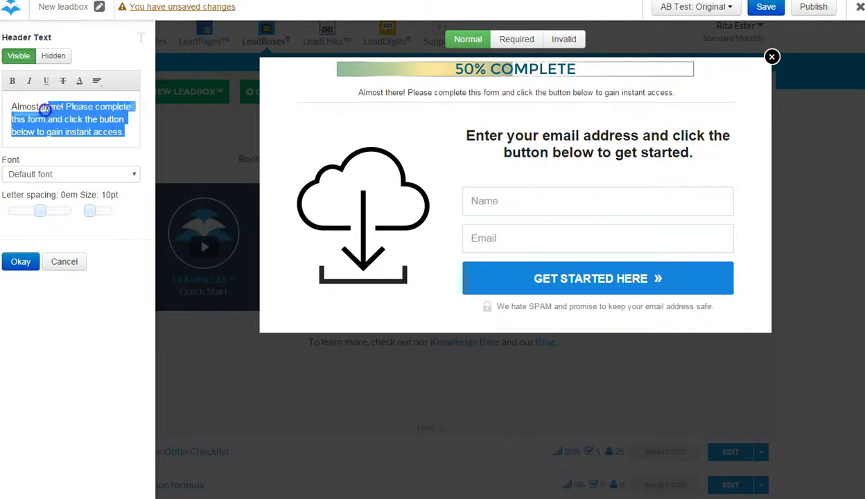
pyautogui.write('The ultimate opt')
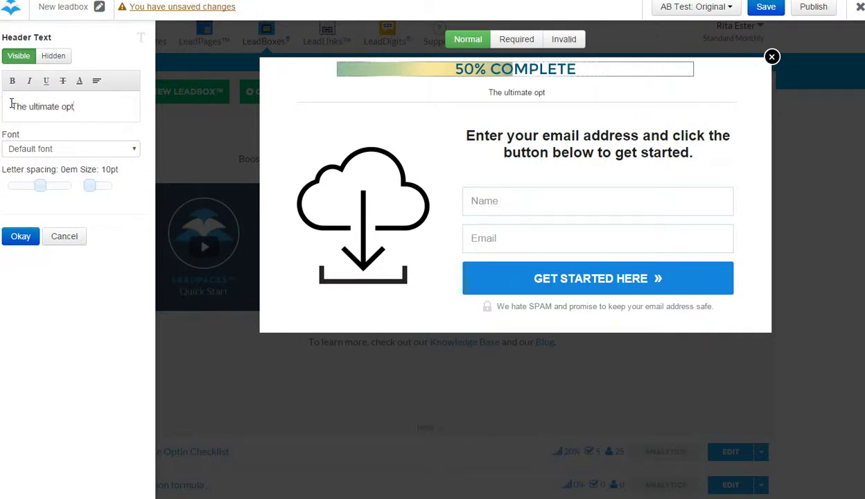
pyautogui.write('-in checklis')
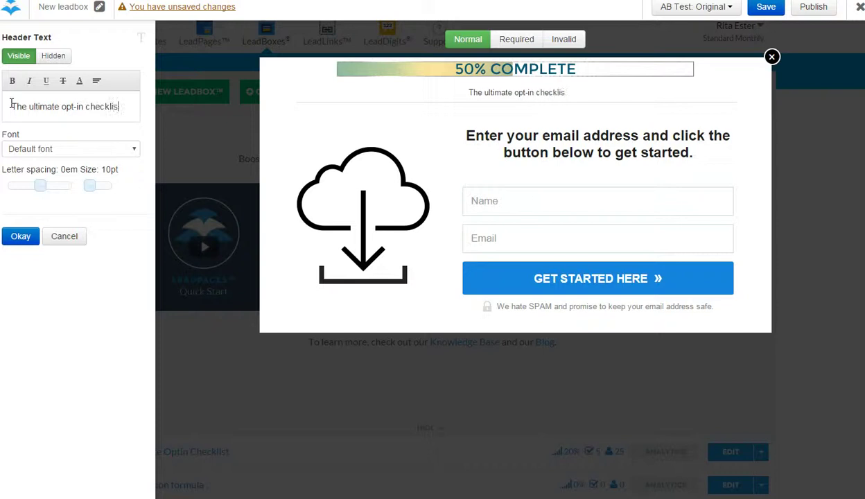
pyautogui.write('t is almost yours')
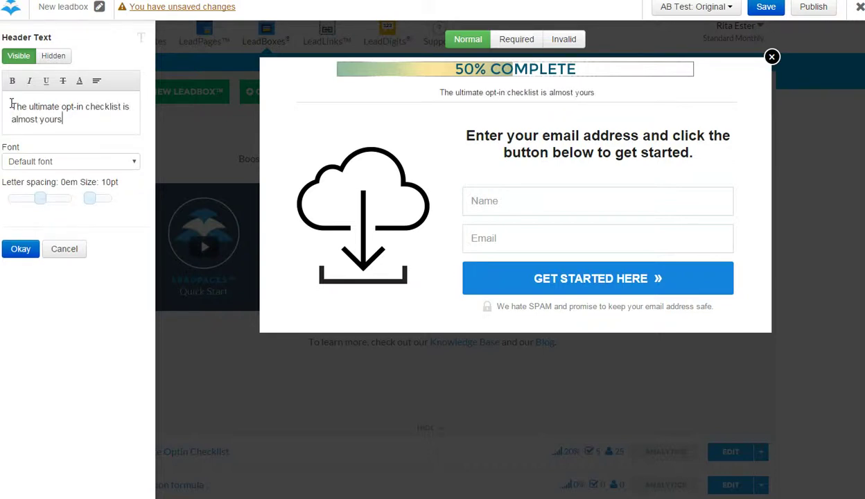
pyautogui.click(21, 248)
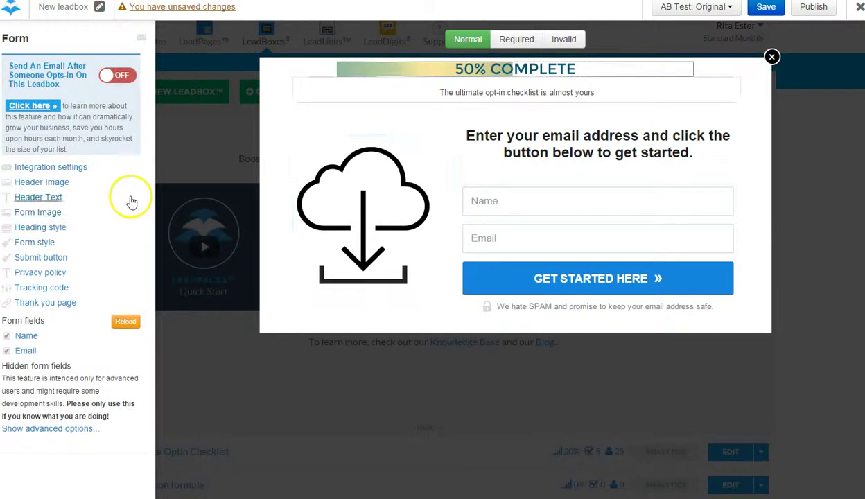
# Step: Replace the leadbox's form image with the Ultimate Opt-In Checklist mockup from the uploaded images
pyautogui.click(45, 213)
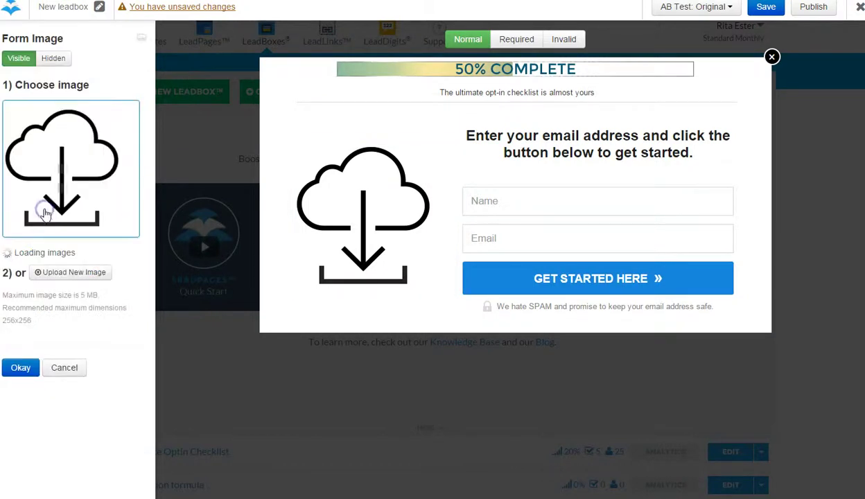
pyautogui.click(77, 272)
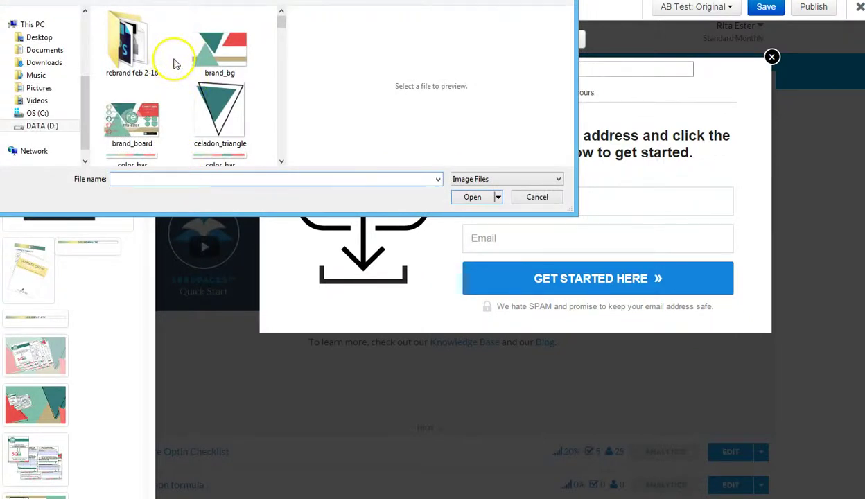
pyautogui.click(538, 197)
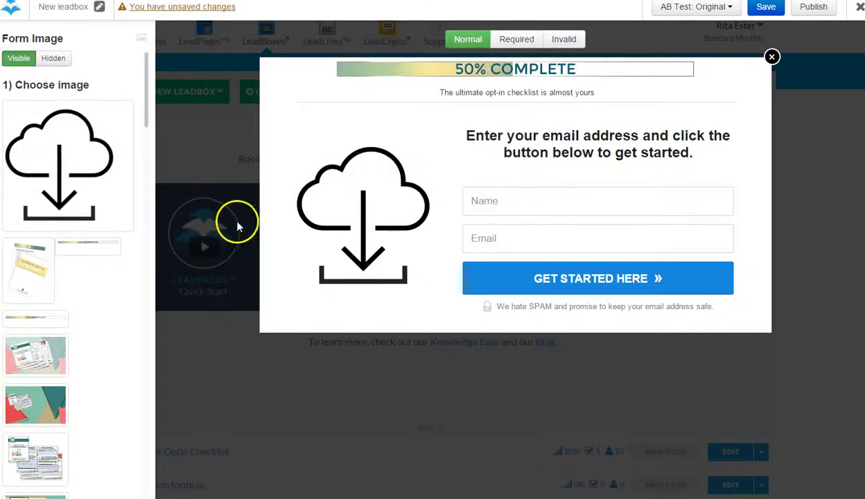
pyautogui.click(31, 275)
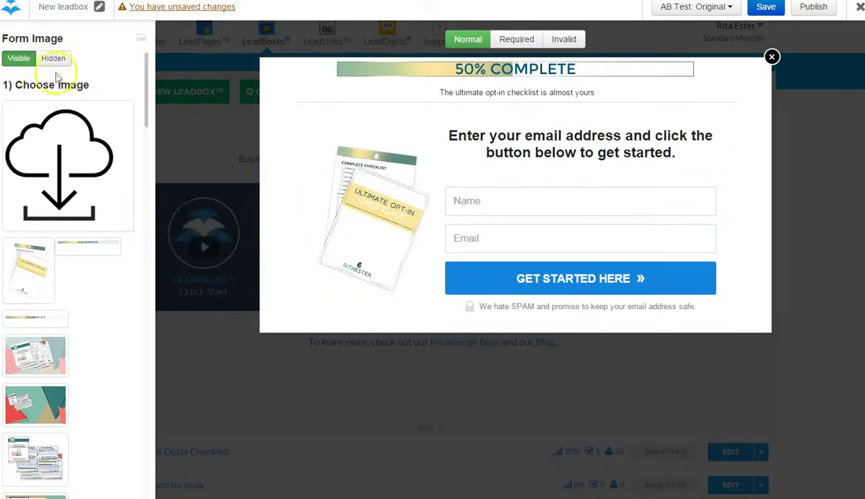
pyautogui.scroll(-4, 189, 184)
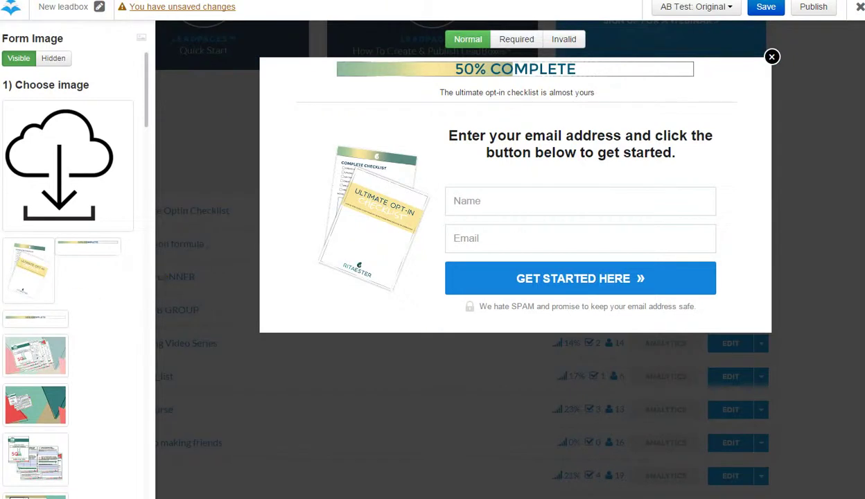
pyautogui.click(2, 249)
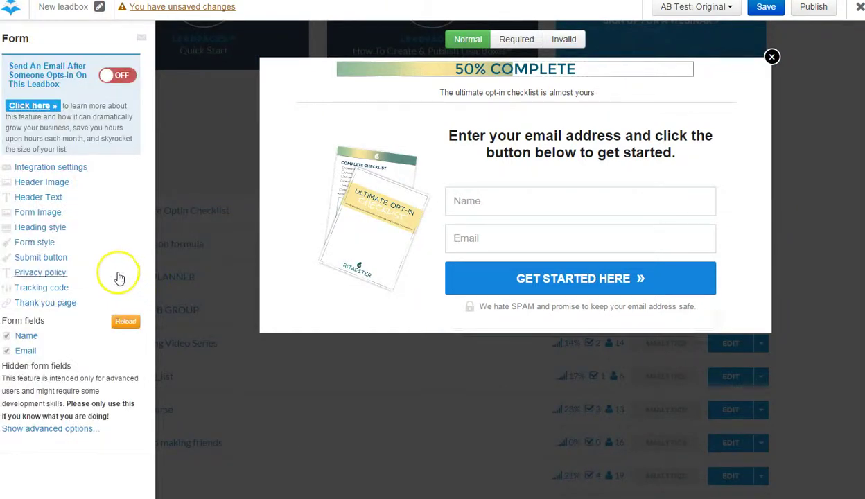
# Step: Replace the form title with the "Opt-ins just got a lot easier!" heading text copied from the live website's leadbox
pyautogui.click(563, 151)
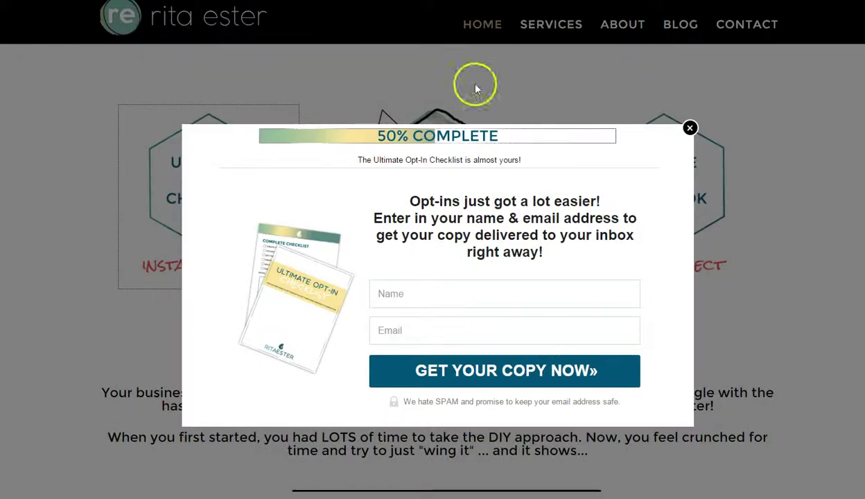
pyautogui.moveTo(539, 252); pyautogui.dragTo(375, 199)
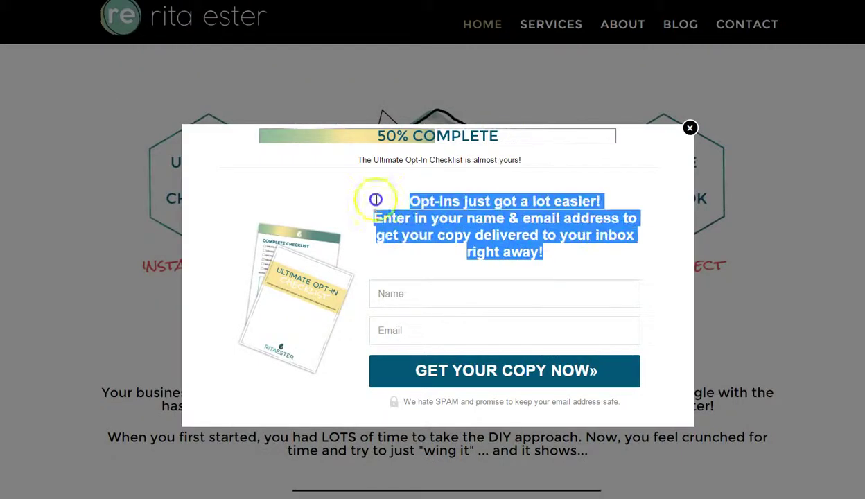
pyautogui.rightClick(432, 211)
pyautogui.click(461, 221)
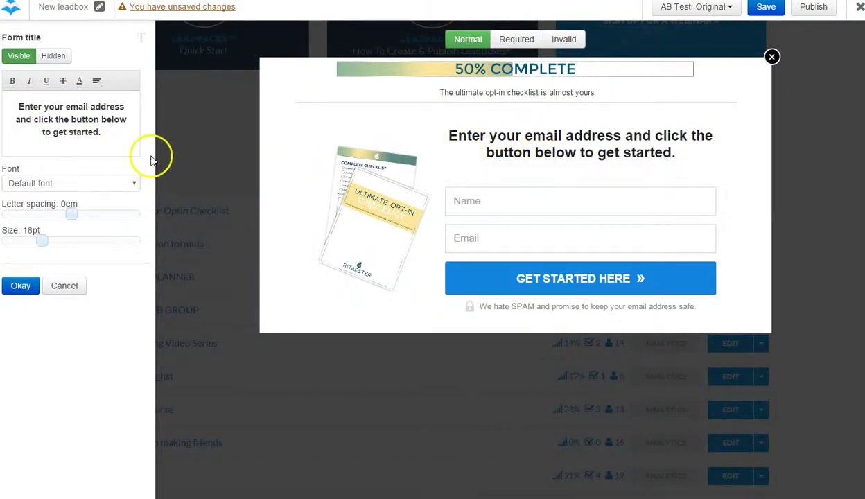
pyautogui.moveTo(101, 134); pyautogui.dragTo(7, 106)
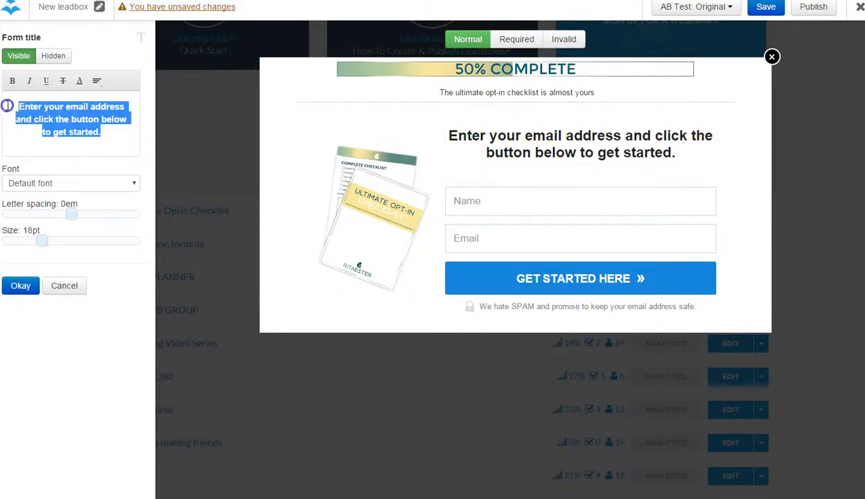
pyautogui.rightClick(31, 111)
pyautogui.click(58, 147)
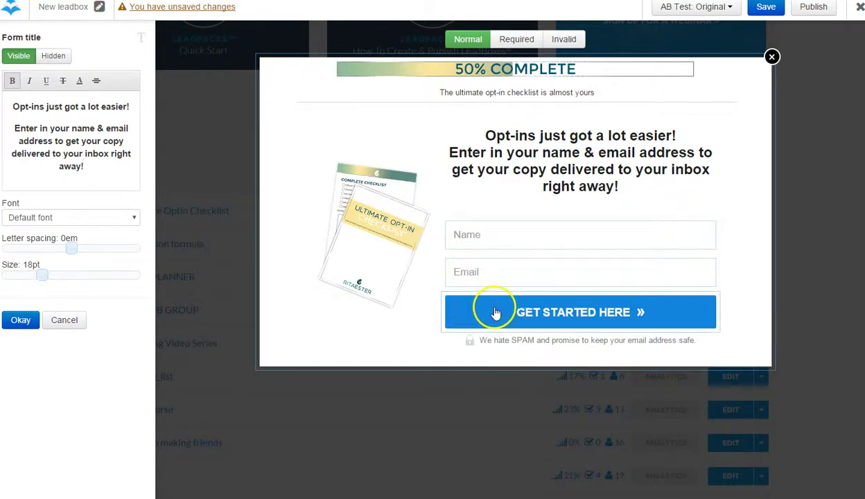
# Step: Set the submit button's color to teal #139e95
pyautogui.click(476, 317)
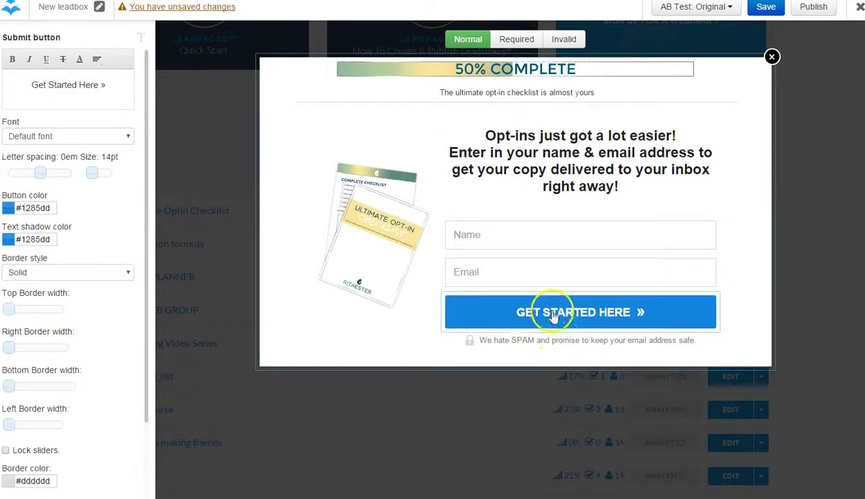
pyautogui.click(8, 209)
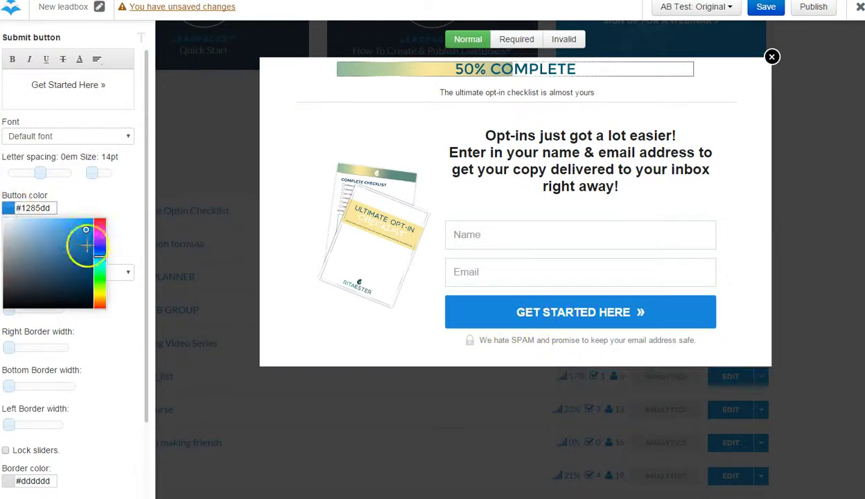
pyautogui.moveTo(100, 251); pyautogui.dragTo(100, 264)
pyautogui.click(79, 224)
pyautogui.moveTo(79, 223)
pyautogui.mouseDown()
pyautogui.moveTo(52, 222)
pyautogui.moveTo(54, 214)
pyautogui.moveTo(81, 251)
pyautogui.mouseUp()
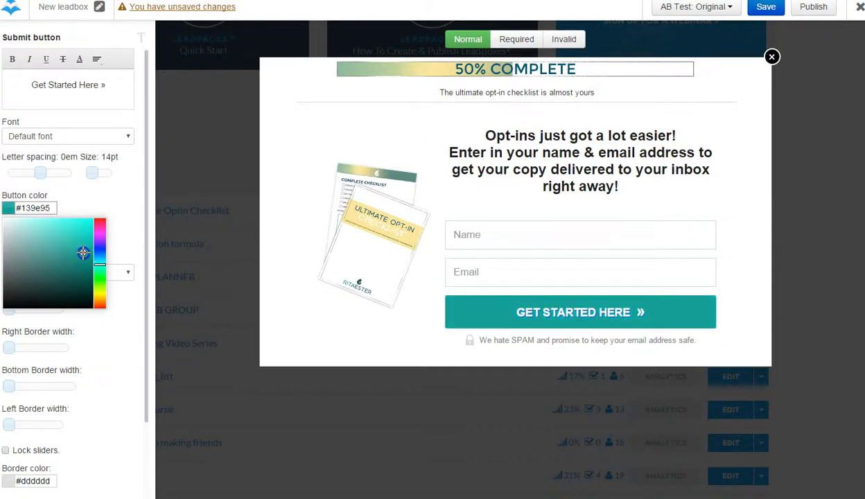
pyautogui.click(121, 220)
pyautogui.click(581, 298)
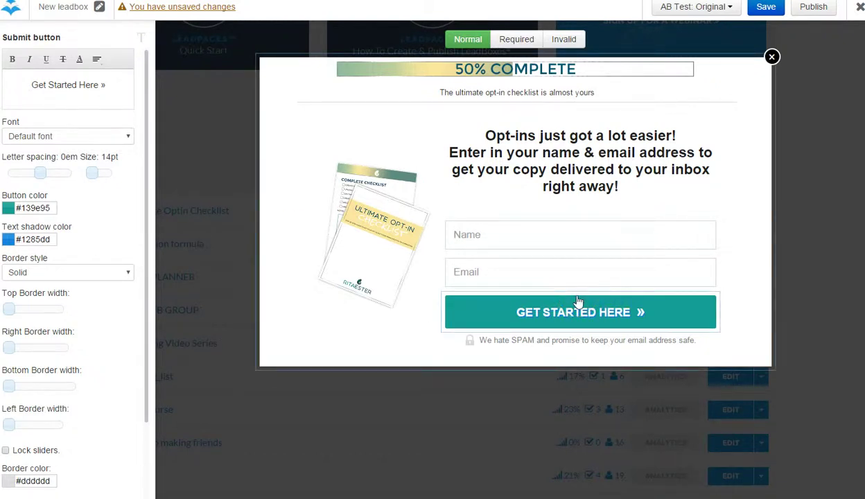
# Step: Widen the submit button's top border slightly and try adding a right border
pyautogui.scroll(-4, 102, 350)
pyautogui.scroll(3, 98, 375)
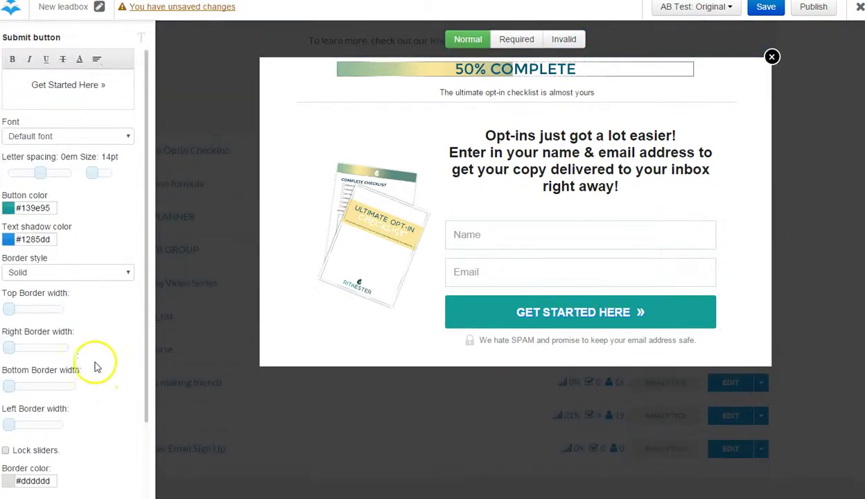
pyautogui.scroll(3, 100, 346)
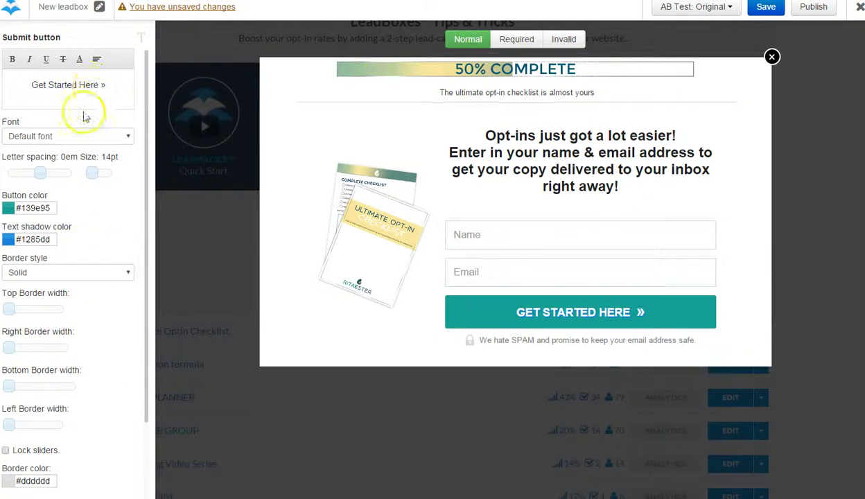
pyautogui.scroll(-3, 63, 277)
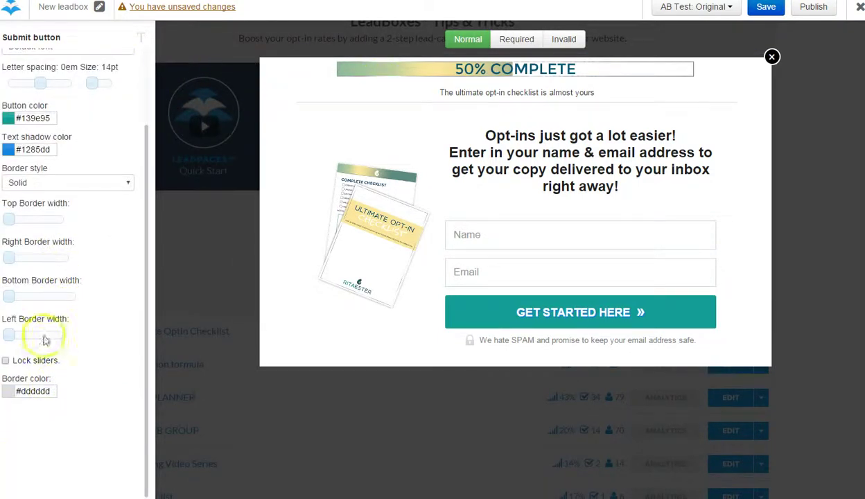
pyautogui.moveTo(12, 224)
pyautogui.mouseDown()
pyautogui.moveTo(30, 224)
pyautogui.moveTo(6, 220)
pyautogui.mouseUp()
pyautogui.moveTo(12, 295)
pyautogui.mouseDown()
pyautogui.moveTo(52, 296)
pyautogui.moveTo(20, 296)
pyautogui.mouseUp()
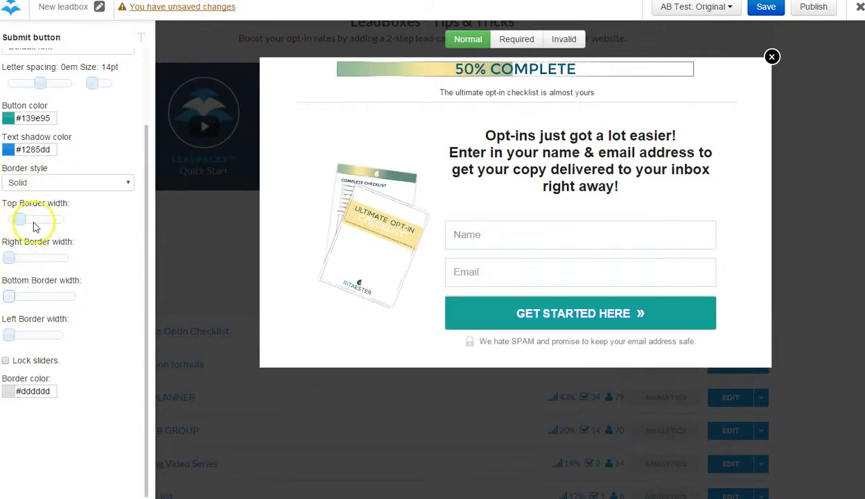
pyautogui.click(36, 226)
pyautogui.moveTo(14, 257)
pyautogui.mouseDown()
pyautogui.moveTo(63, 259)
pyautogui.moveTo(17, 259)
pyautogui.mouseUp()
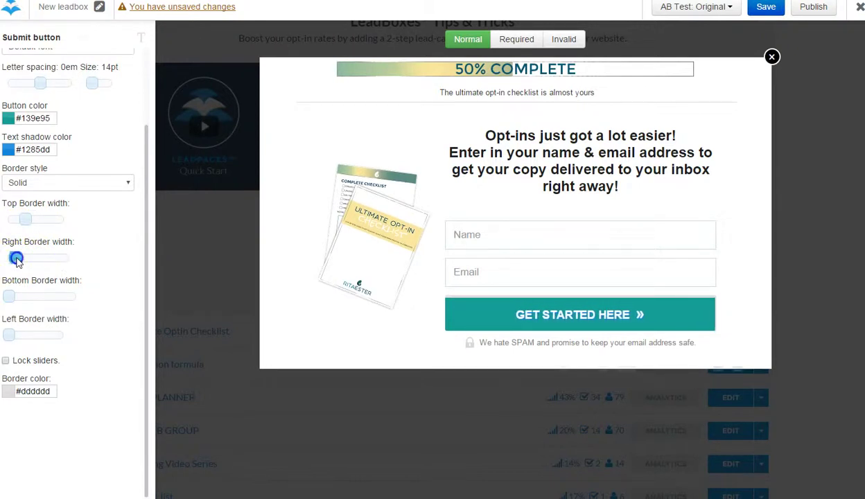
# Step: Style the submit button text in Verdana with 0.35em letter spacing and 16pt size, and accept the button settings
pyautogui.scroll(3, 59, 139)
pyautogui.click(62, 138)
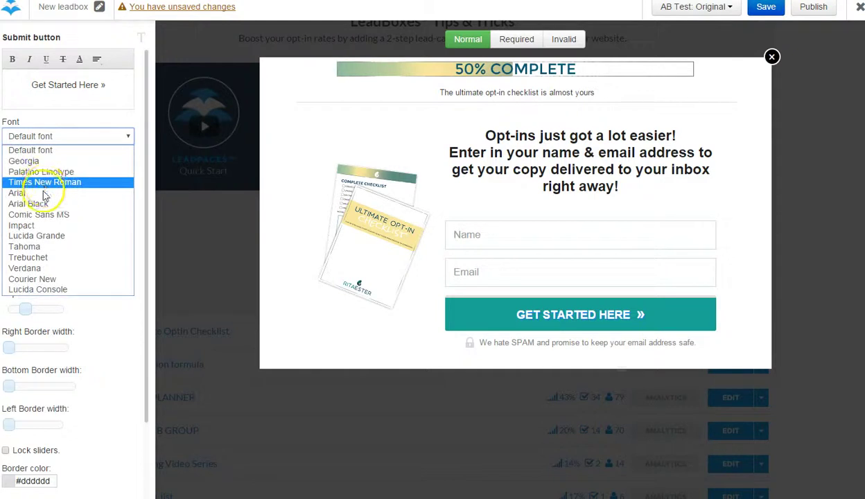
pyautogui.click(35, 193)
pyautogui.click(56, 138)
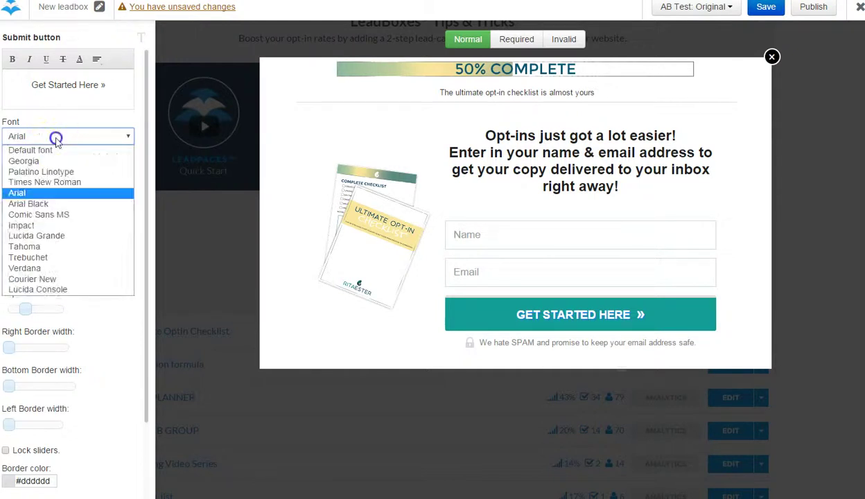
pyautogui.click(51, 268)
pyautogui.moveTo(40, 179); pyautogui.dragTo(104, 172)
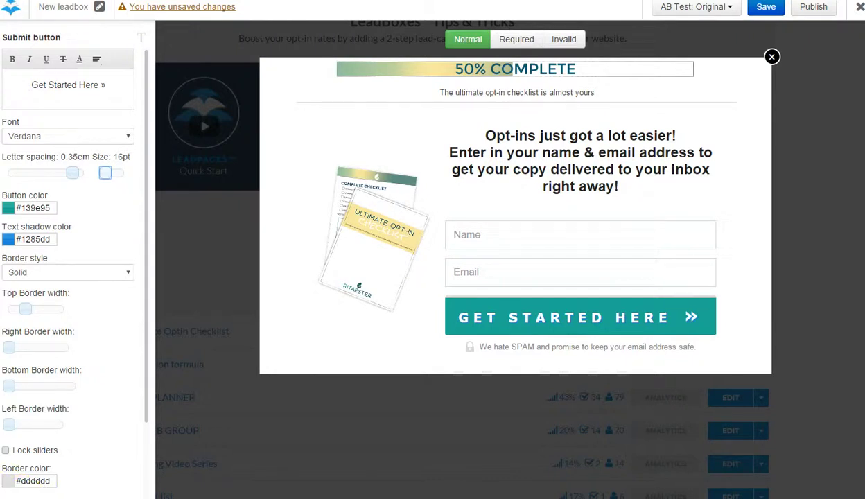
pyautogui.click(78, 496)
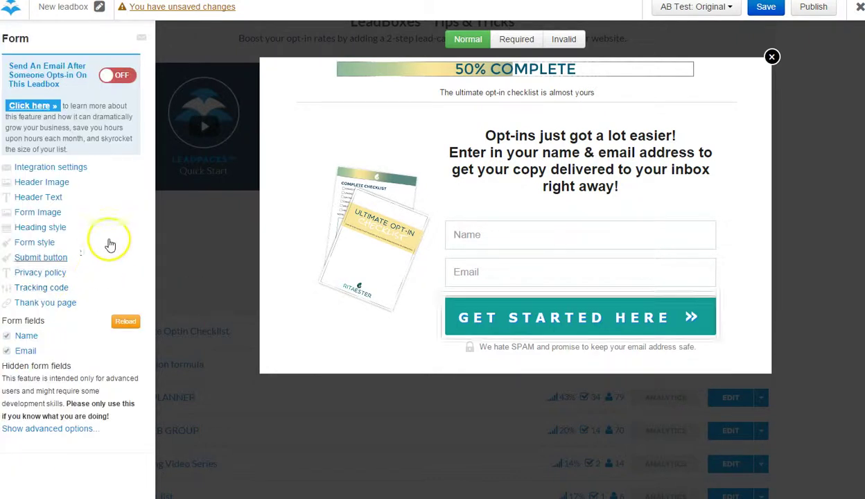
# Step: Name the leadbox "test" and save it
pyautogui.click(763, 8)
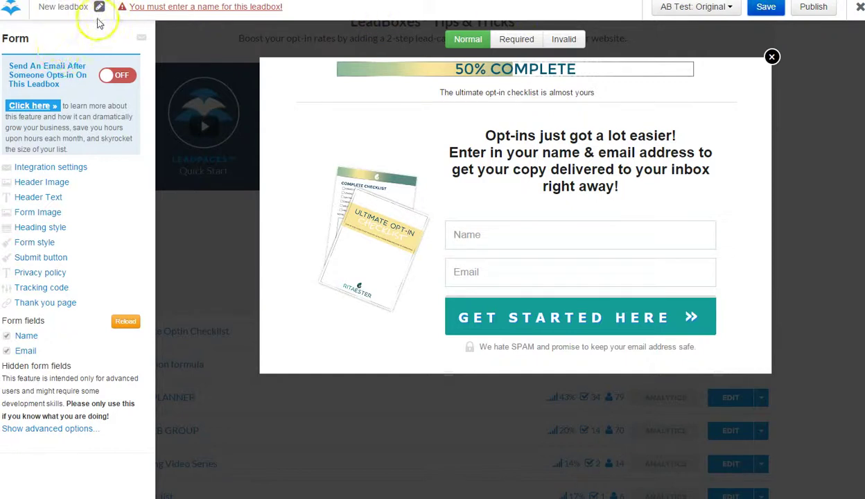
pyautogui.click(76, 11)
pyautogui.write('test')
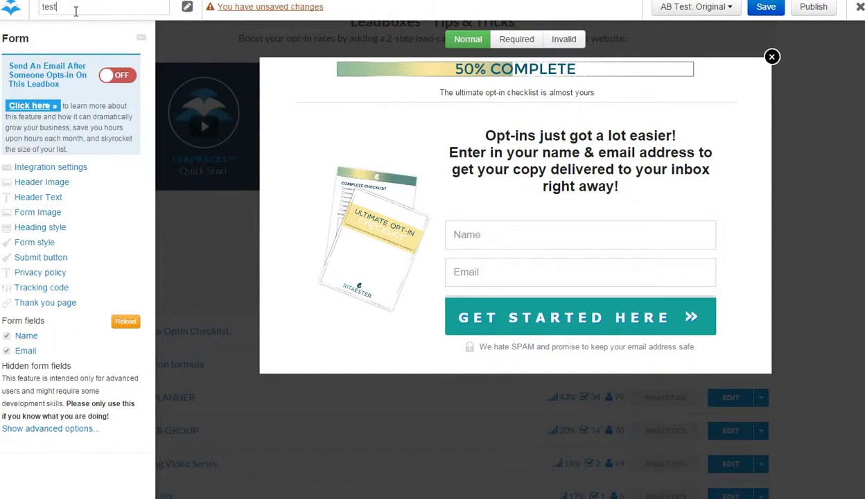
pyautogui.click(765, 7)
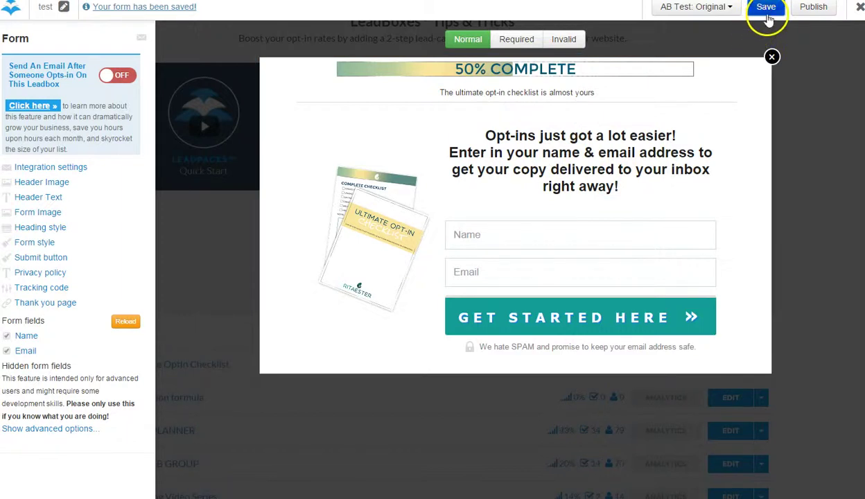
# Step: Open the leadbox's publish options and copy the HTML embed code of the Standard LeadBox plain text link
pyautogui.click(807, 13)
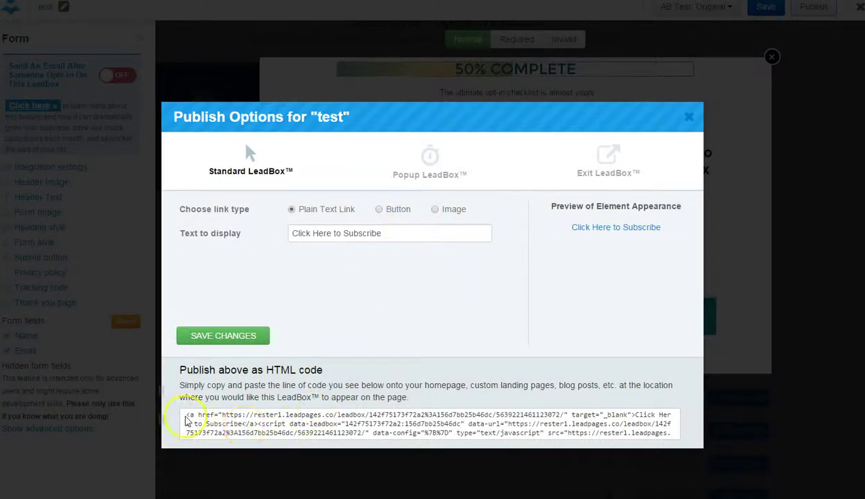
pyautogui.click(474, 426)
pyautogui.rightClick(437, 416)
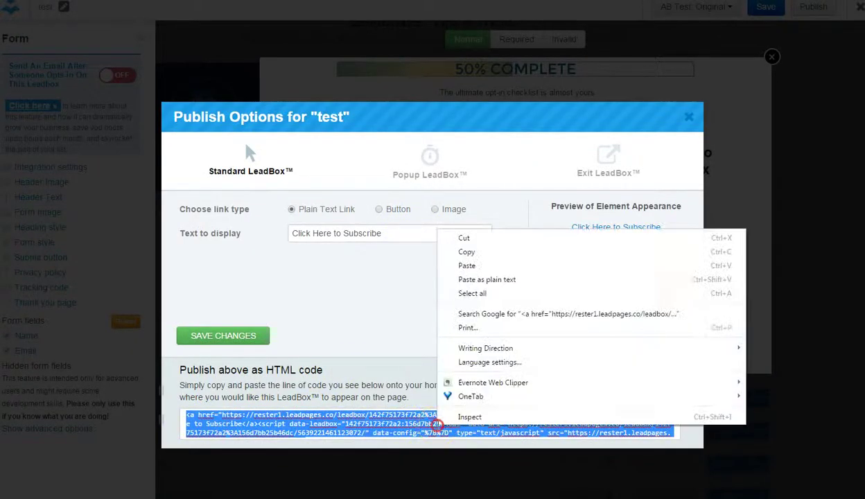
pyautogui.click(490, 259)
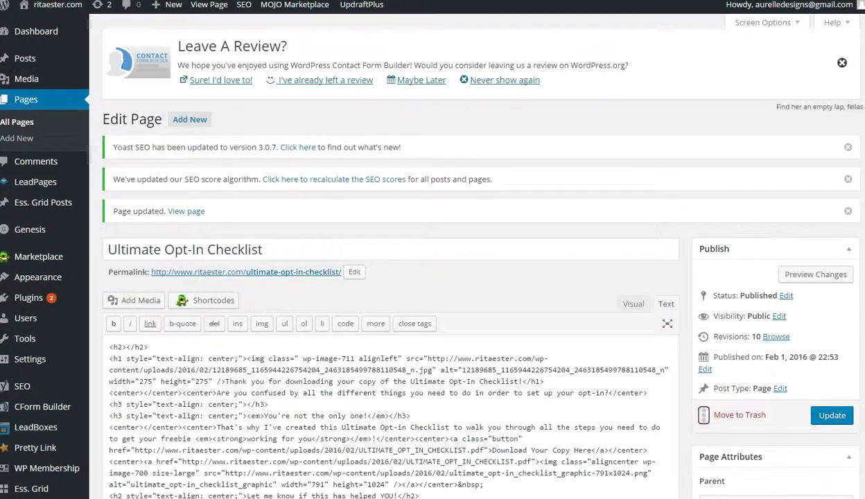
# Step: Update the Ultimate Opt-In Checklist page and open the site's widget settings
pyautogui.click(831, 415)
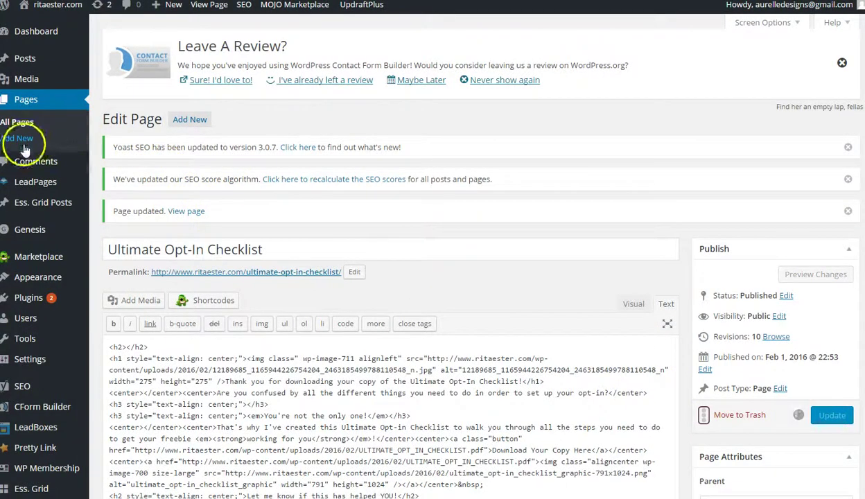
pyautogui.moveTo(50, 253)
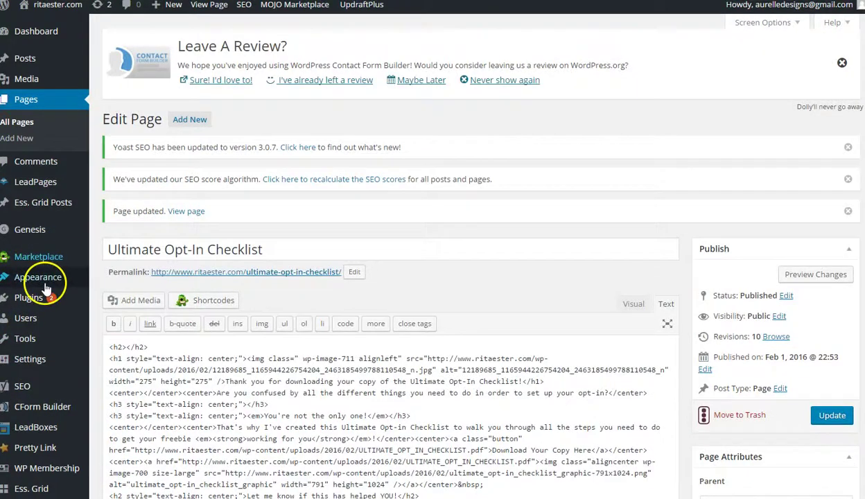
pyautogui.moveTo(45, 284)
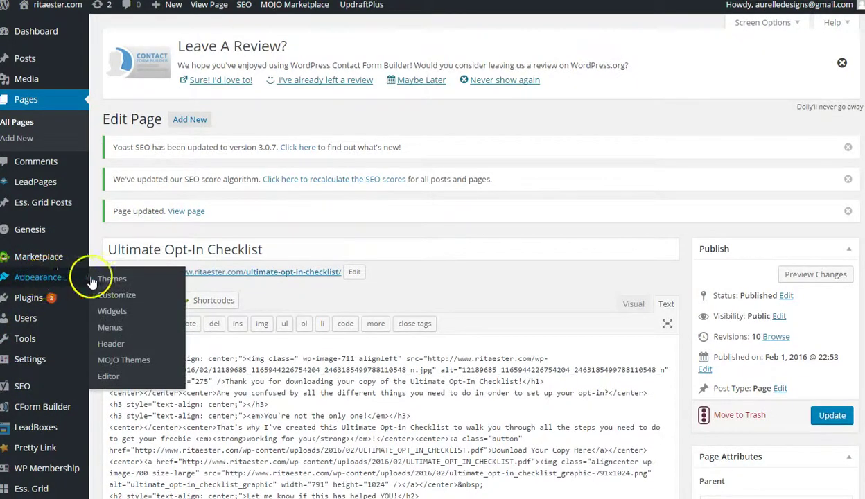
pyautogui.click(115, 311)
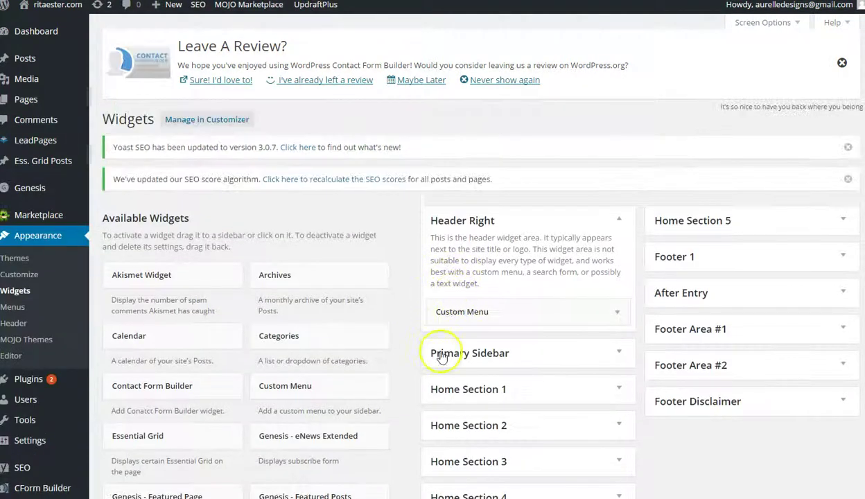
# Step: Expand the Text widget in Home Section 2 and review the leadbox embed code in its content
pyautogui.click(490, 426)
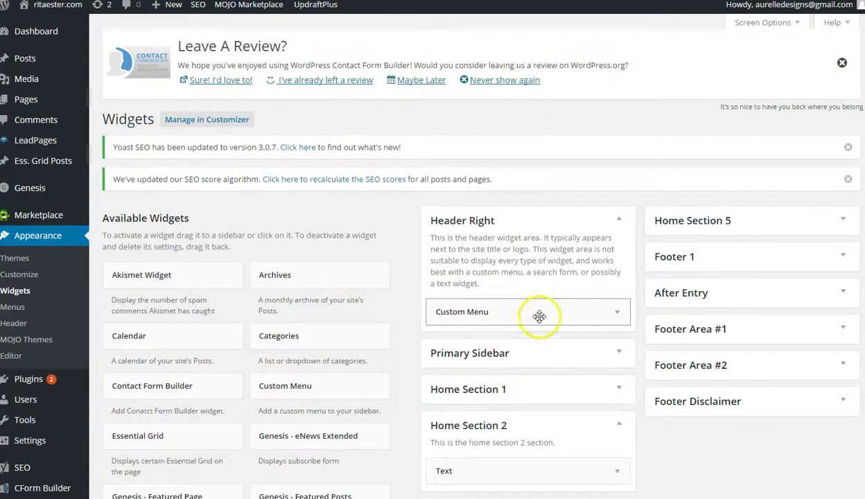
pyautogui.scroll(-3, 638, 444)
pyautogui.click(543, 295)
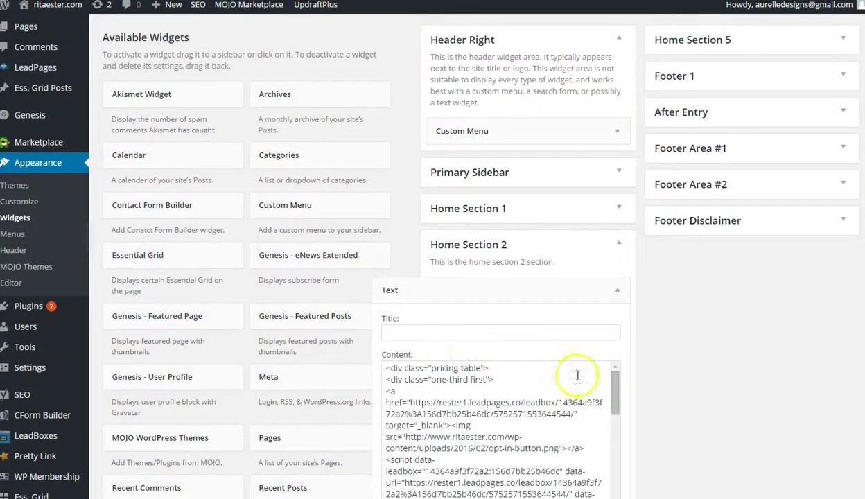
pyautogui.scroll(-3, 707, 358)
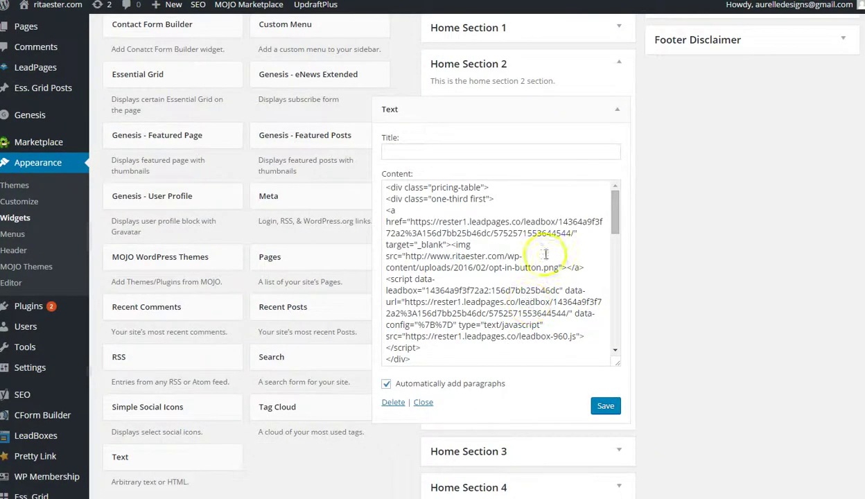
pyautogui.moveTo(614, 221); pyautogui.dragTo(614, 235)
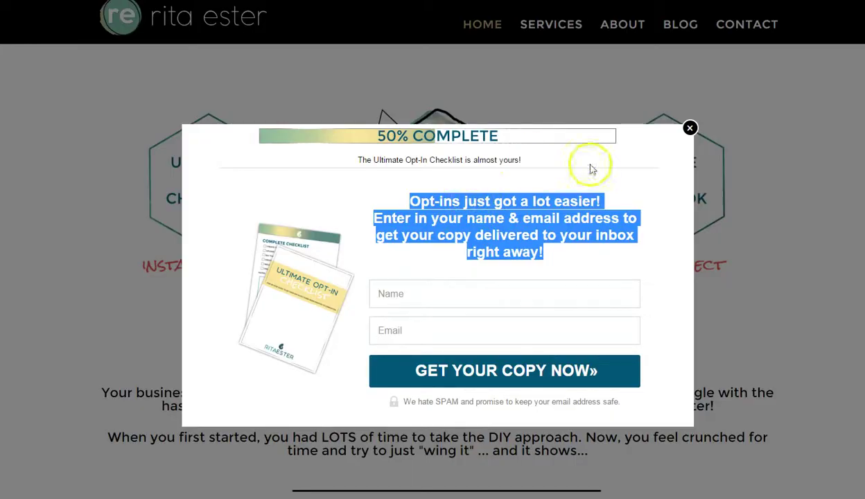
# Step: Switch to the live home page and test the Ultimate Opt-In Checklist badge by opening and closing its opt-in popup
pyautogui.click(690, 128)
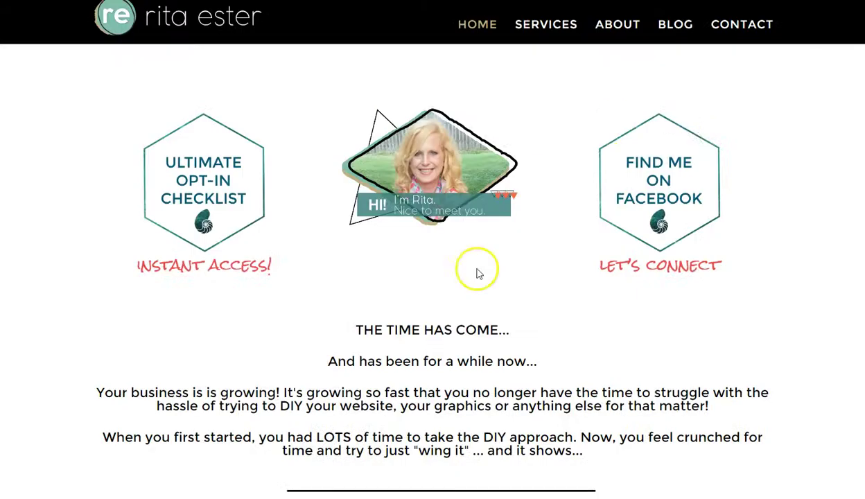
pyautogui.click(230, 200)
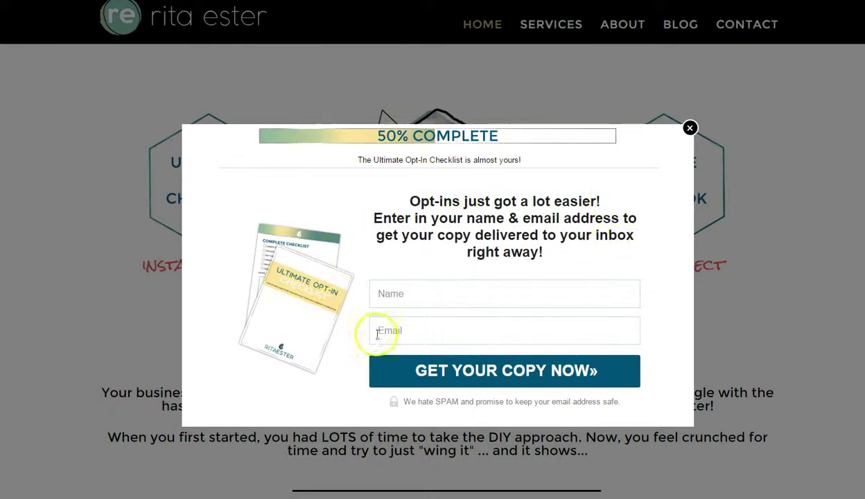
pyautogui.click(690, 128)
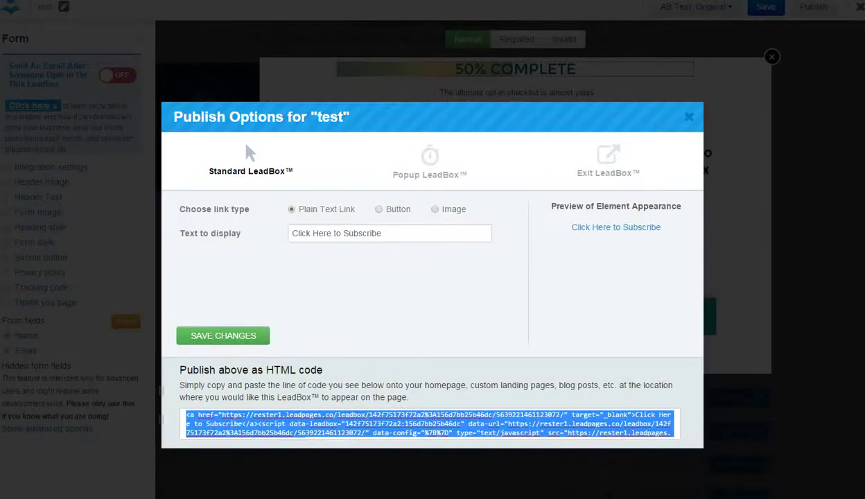
# Step: Switch back to LeadPages and close the publish options and the editor of the "test" leadbox
pyautogui.click(685, 114)
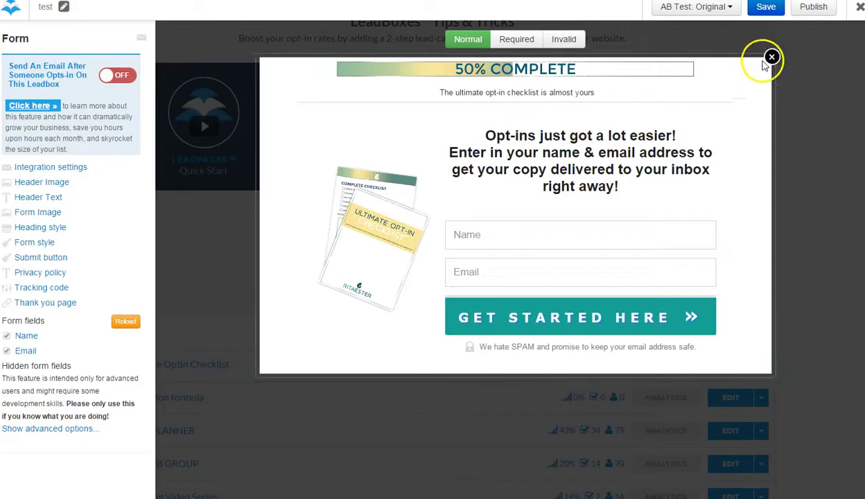
pyautogui.click(15, 8)
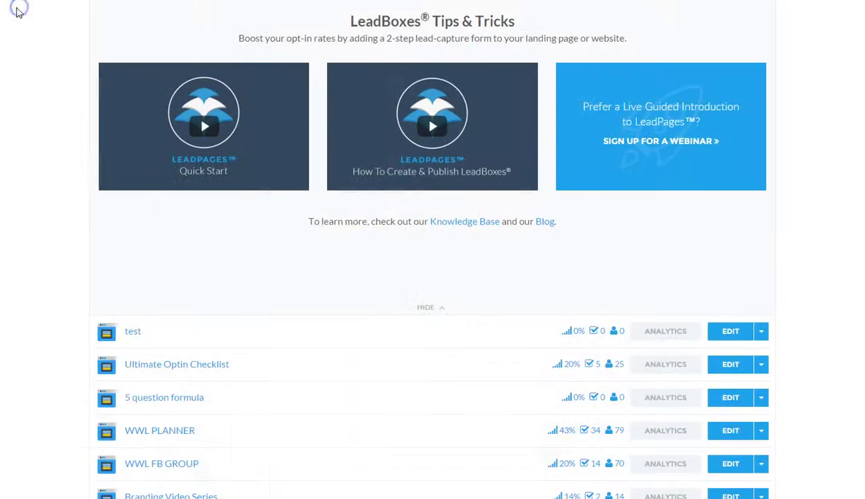
pyautogui.scroll(2, 236, 273)
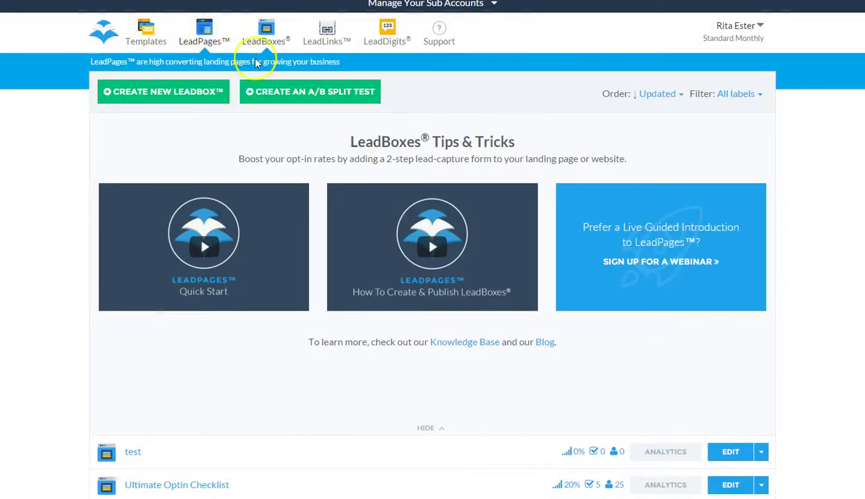
# Step: Browse the free landing page templates in the LeadPages template gallery
pyautogui.click(161, 92)
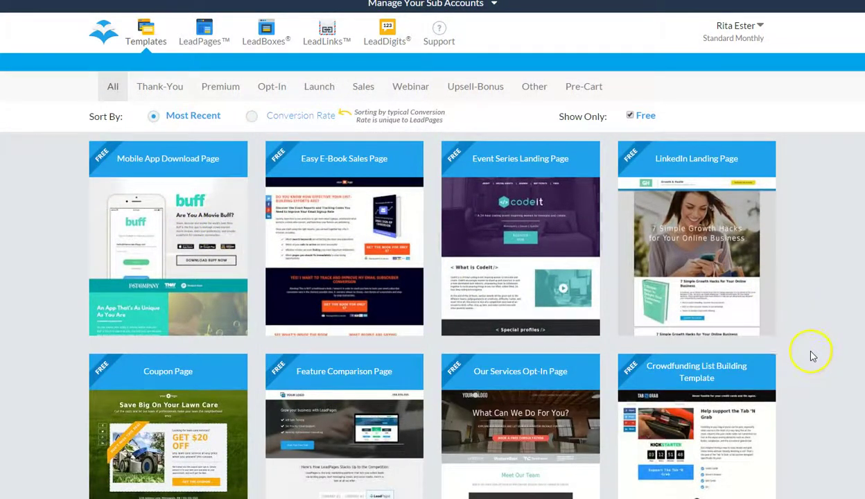
pyautogui.scroll(-6, 804, 343)
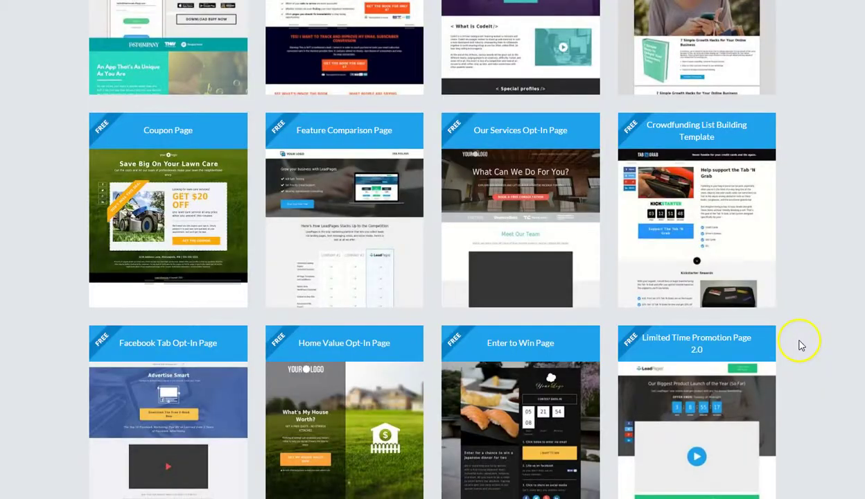
pyautogui.scroll(-3, 802, 346)
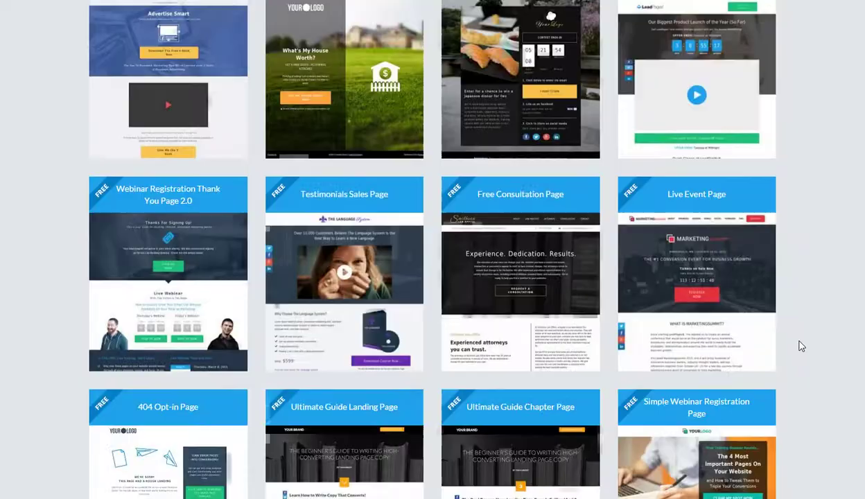
pyautogui.scroll(-3, 800, 346)
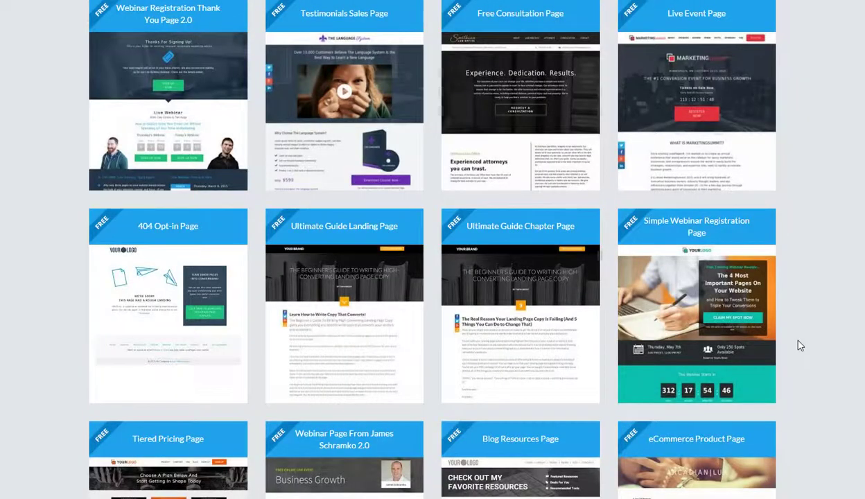
pyautogui.scroll(10, 776, 319)
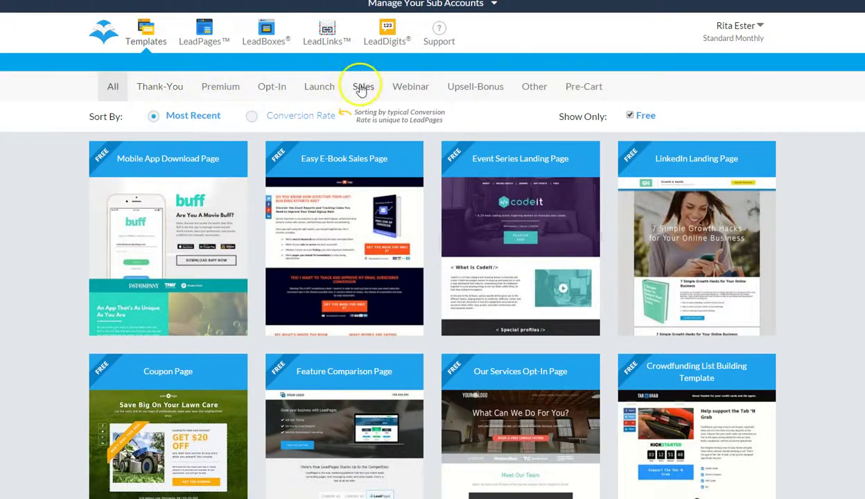
# Step: Filter the free templates to the Opt-In category and look through them
pyautogui.click(277, 87)
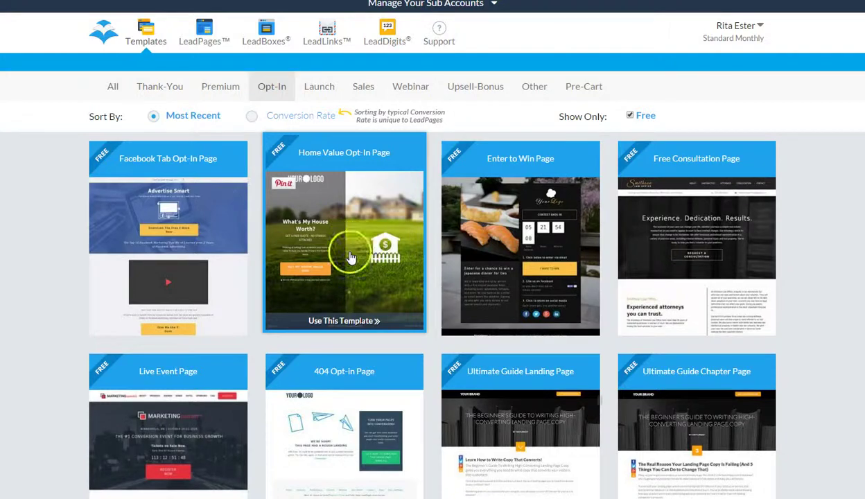
pyautogui.scroll(-2, 326, 435)
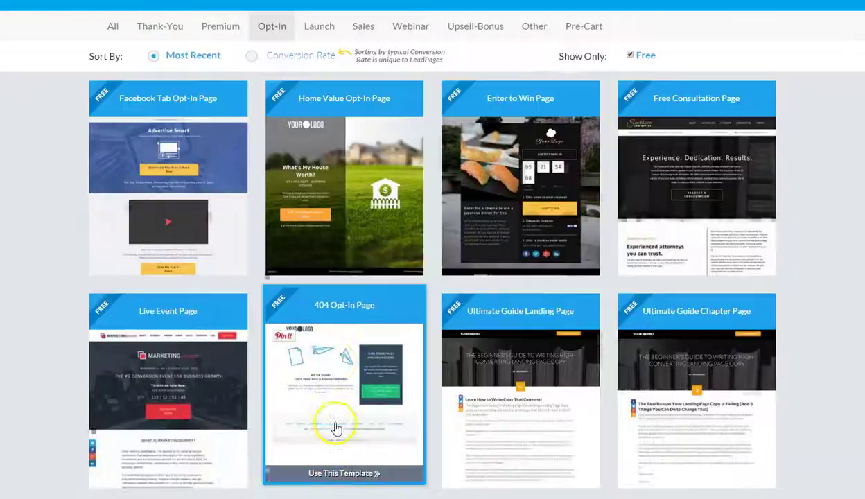
pyautogui.click(382, 326)
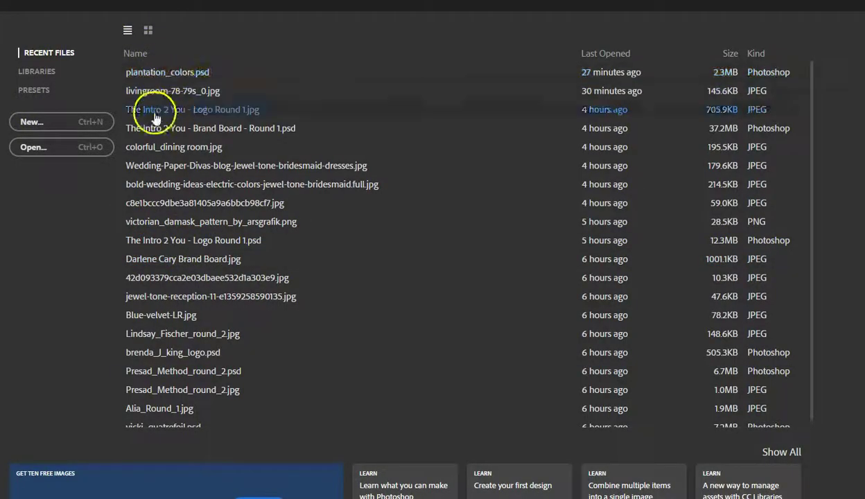
# Step: Switch to Photoshop, start opening a file and browse to the branding folder
pyautogui.click(0, 0)
pyautogui.click(0, 0)
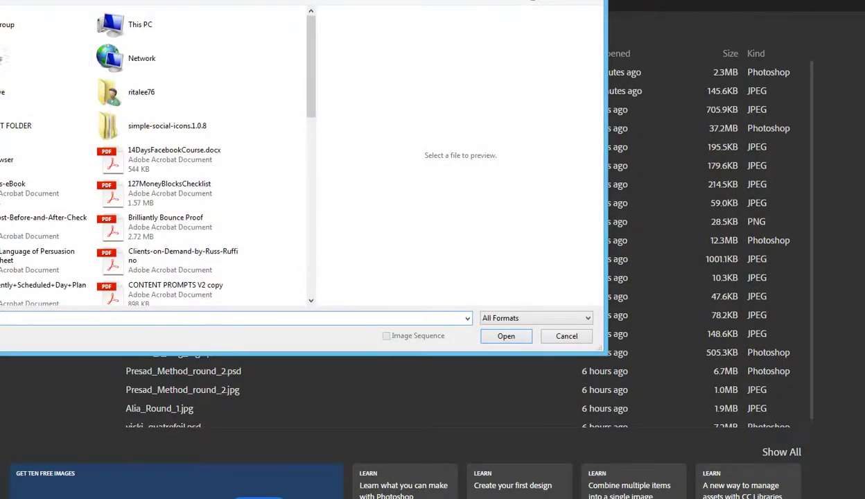
pyautogui.click(0, 92)
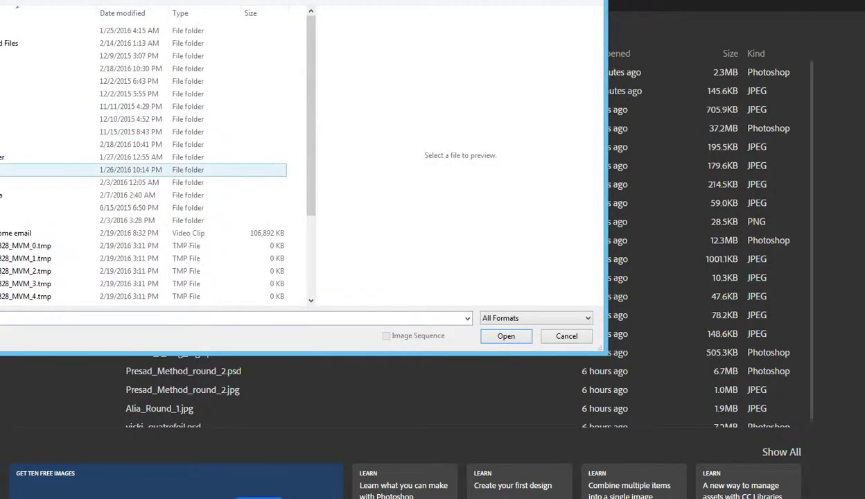
pyautogui.click(0, 183)
pyautogui.doubleClick(0, 183)
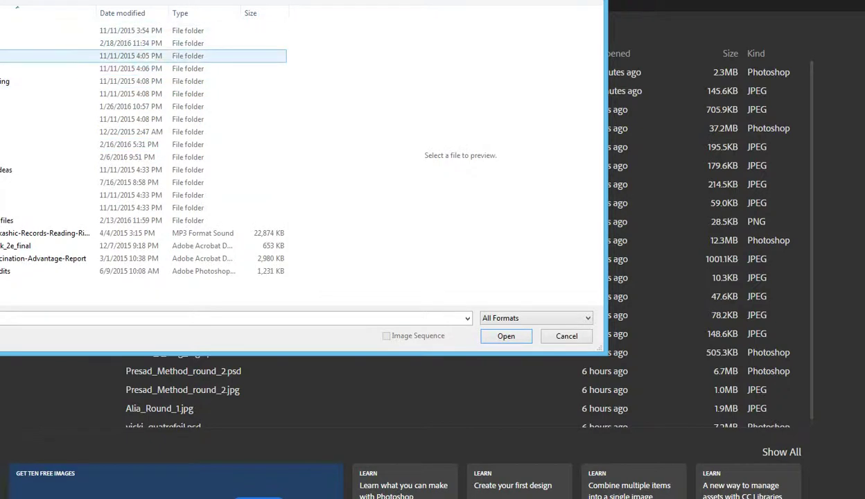
pyautogui.click(0, 157)
pyautogui.doubleClick(0, 157)
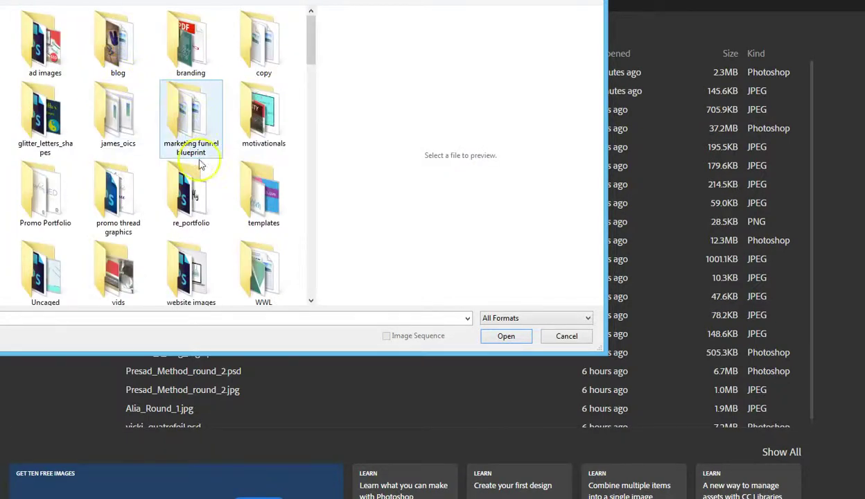
pyautogui.scroll(-7, 208, 181)
pyautogui.scroll(10, 223, 226)
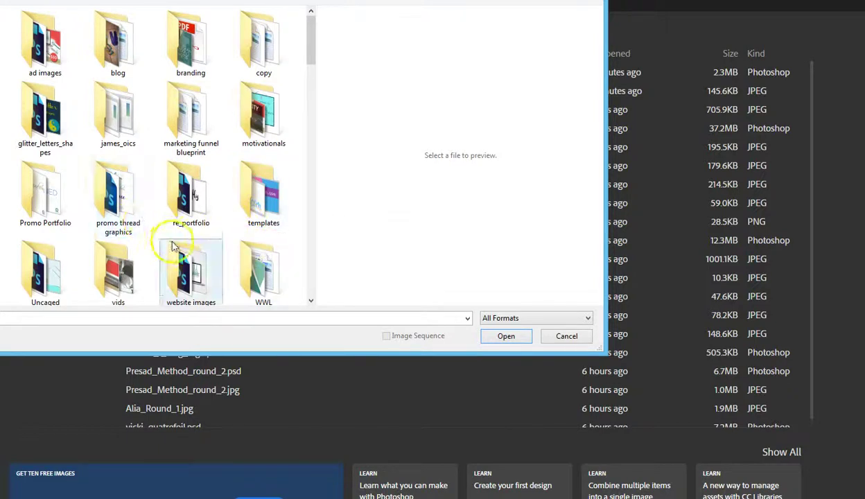
pyautogui.scroll(-5, 166, 253)
pyautogui.scroll(10, 166, 253)
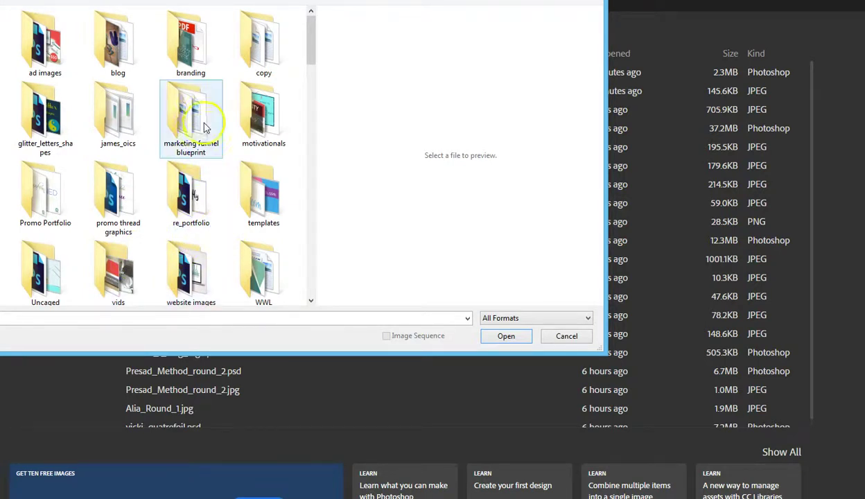
pyautogui.doubleClick(190, 40)
# Step: Find the mood_board_feb_16 Photoshop file in the branding folder and open it for viewing
pyautogui.scroll(-15, 153, 235)
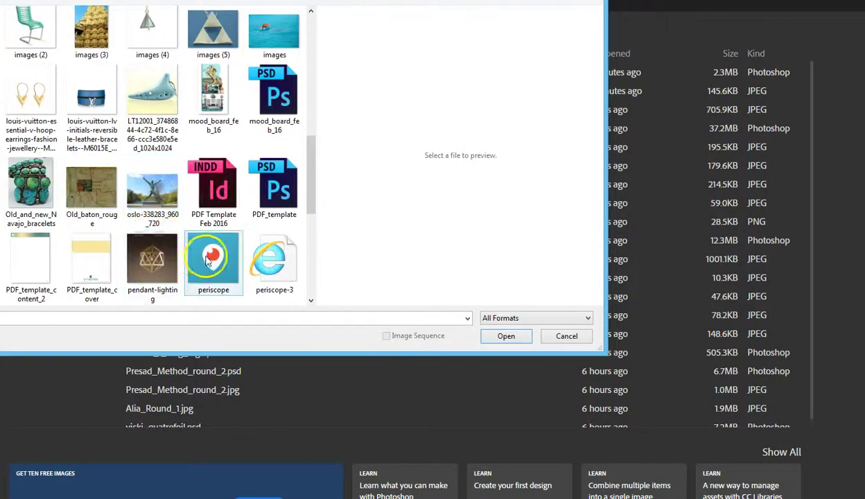
pyautogui.scroll(-5, 159, 229)
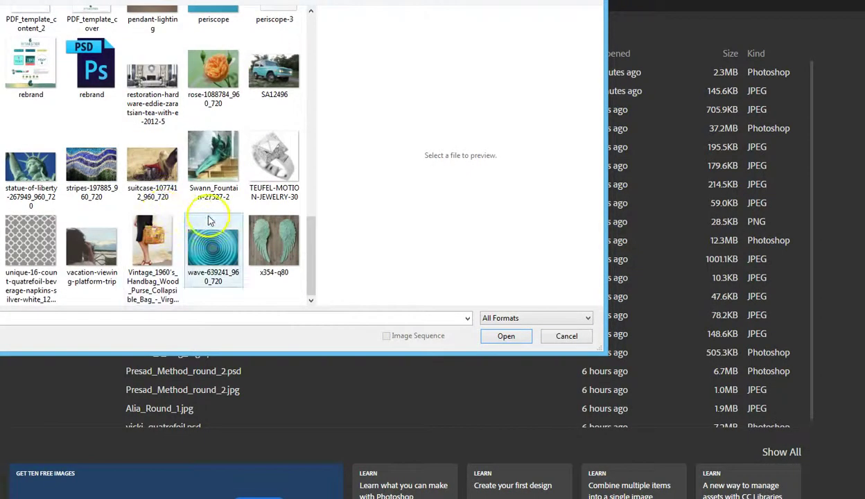
pyautogui.scroll(15, 208, 216)
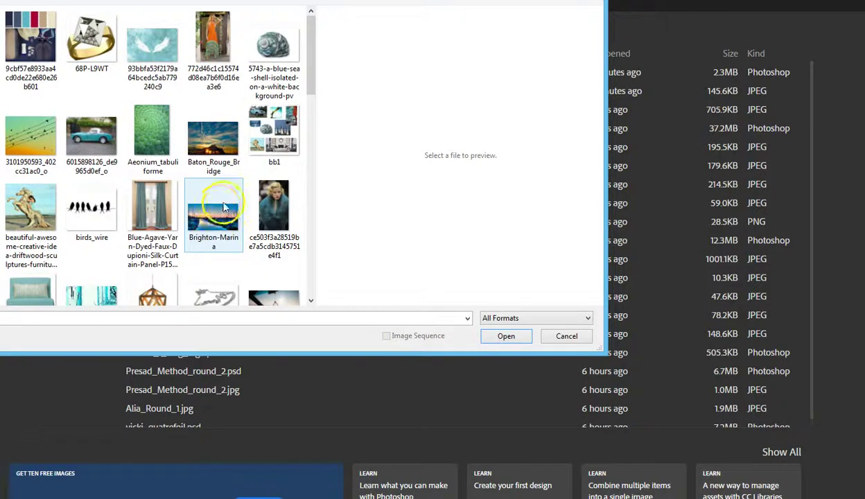
pyautogui.scroll(-2, 216, 213)
pyautogui.scroll(2, 187, 199)
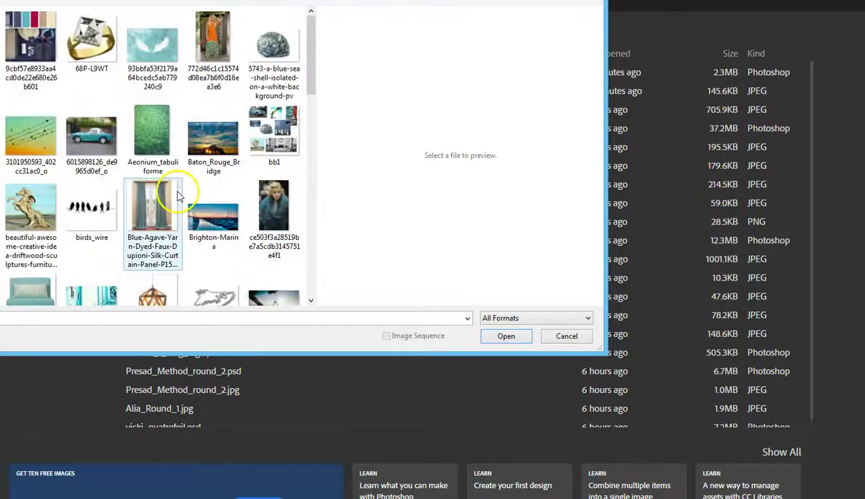
pyautogui.scroll(-7, 139, 205)
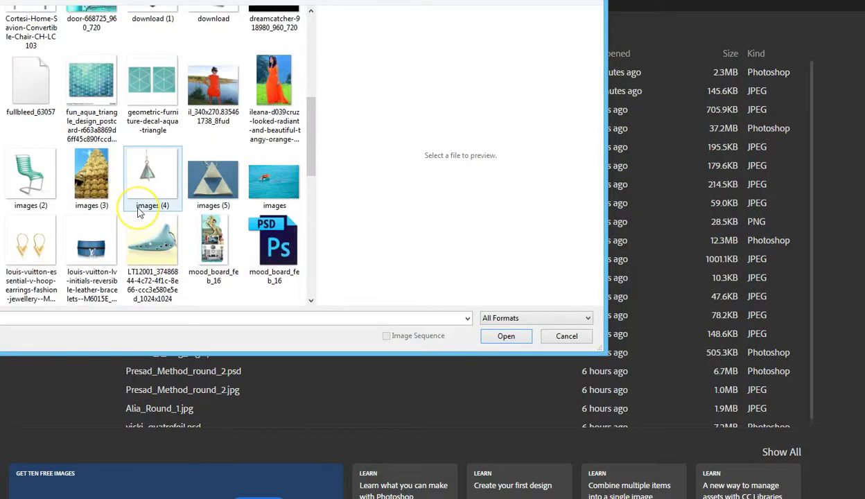
pyautogui.click(274, 125)
pyautogui.click(493, 337)
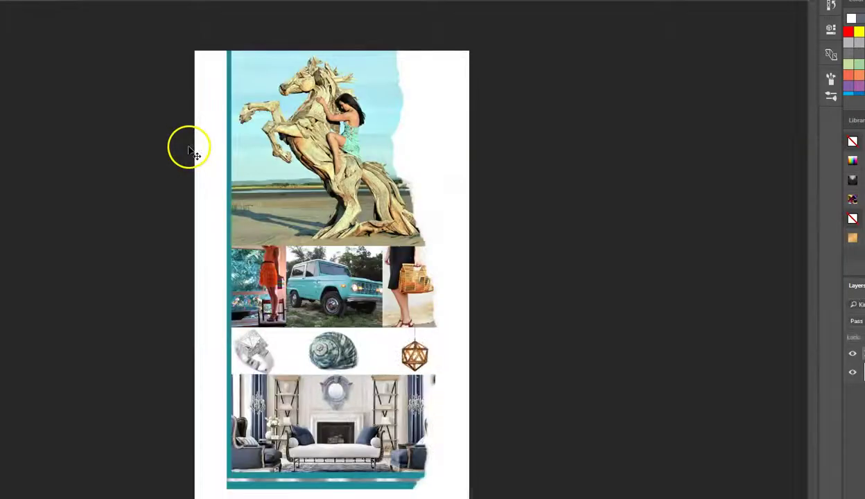
# Step: Close the mood board and open the rebrand Photoshop file from the branding folder
pyautogui.hotkey('ctrl', 'w')
pyautogui.hotkey('alt', 'f')
pyautogui.press('o')
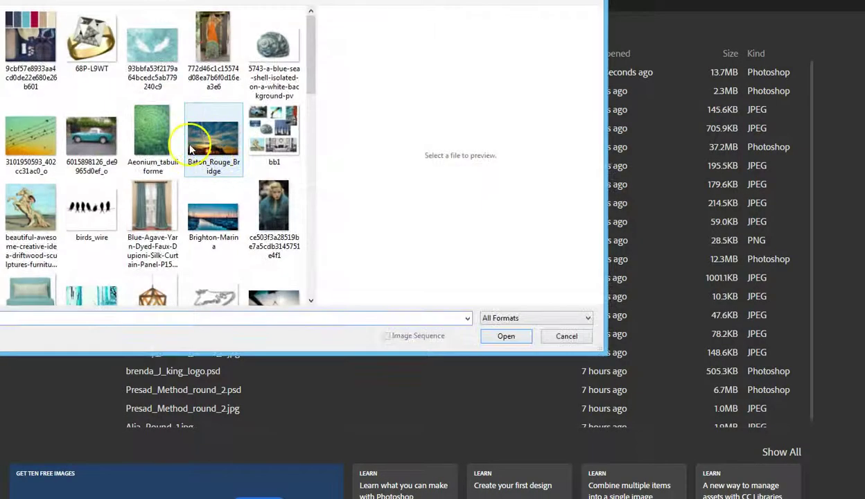
pyautogui.moveTo(306, 76); pyautogui.dragTo(309, 273)
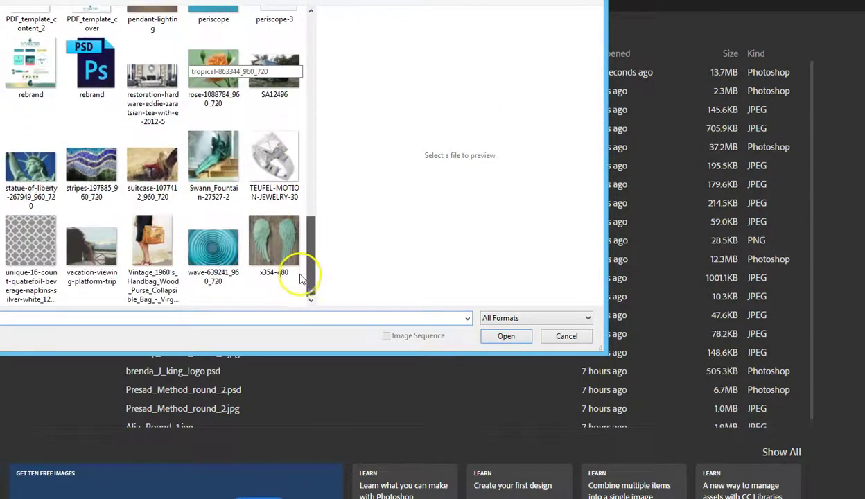
pyautogui.click(92, 61)
pyautogui.click(525, 341)
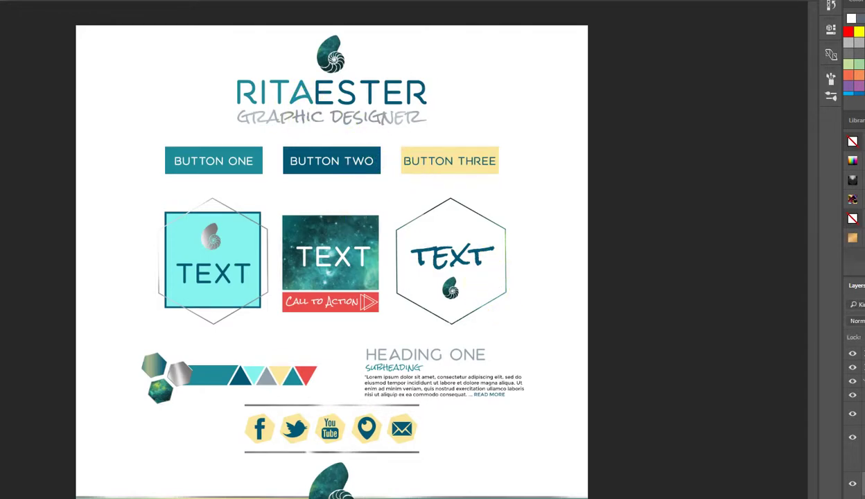
# Step: Create a blank U.S. Paper Letter document, 8.5 x 11 inches, 300 pixels/inch, RGB Color, with a white background
pyautogui.click(0, 0)
pyautogui.click(0, 0)
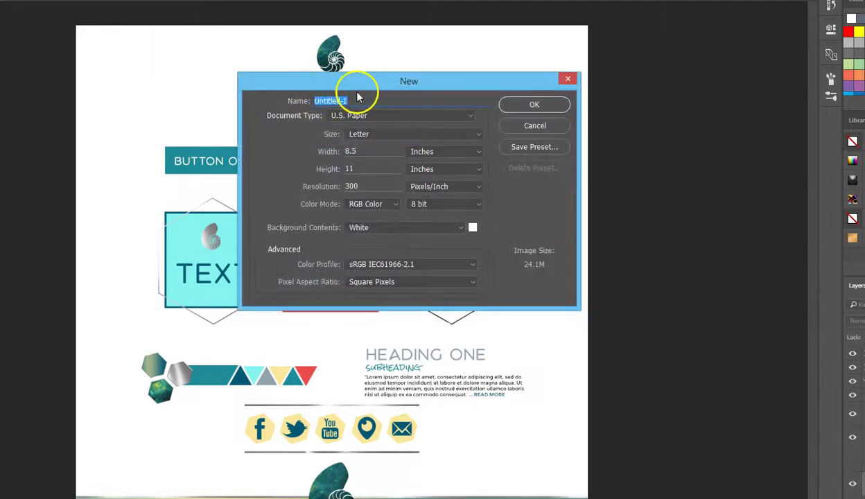
pyautogui.click(526, 109)
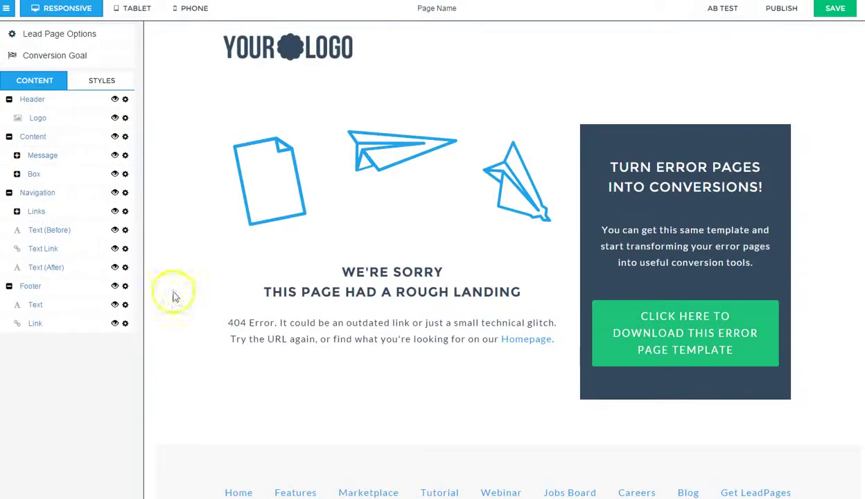
pyautogui.click(338, 59)
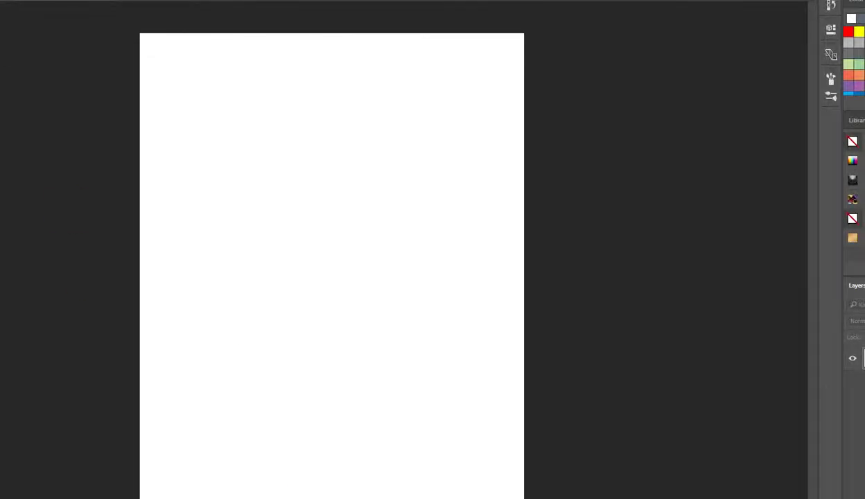
# Step: Arrange the blank document and rebrand.psd one above the other in a two-up horizontal layout
pyautogui.click(97, 0)
pyautogui.moveTo(109, 0)
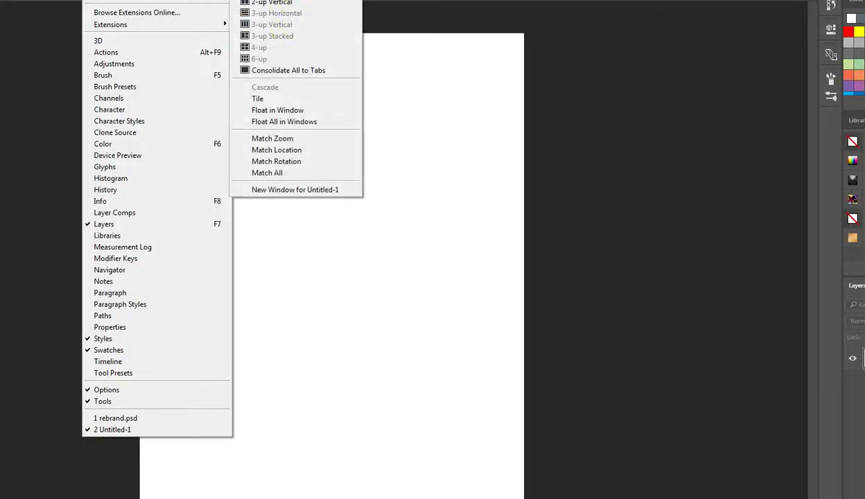
pyautogui.click(275, 0)
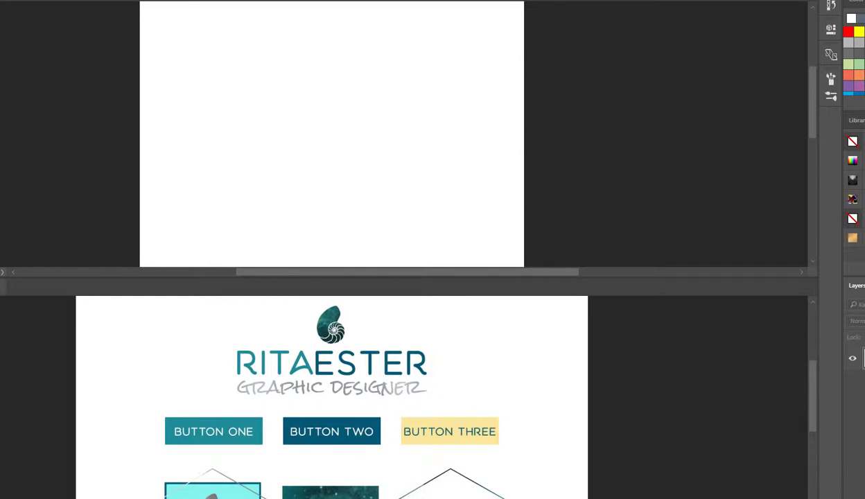
# Step: Copy the logo group from rebrand.psd into the blank document and place it in the upper middle of the page
pyautogui.click(743, 379)
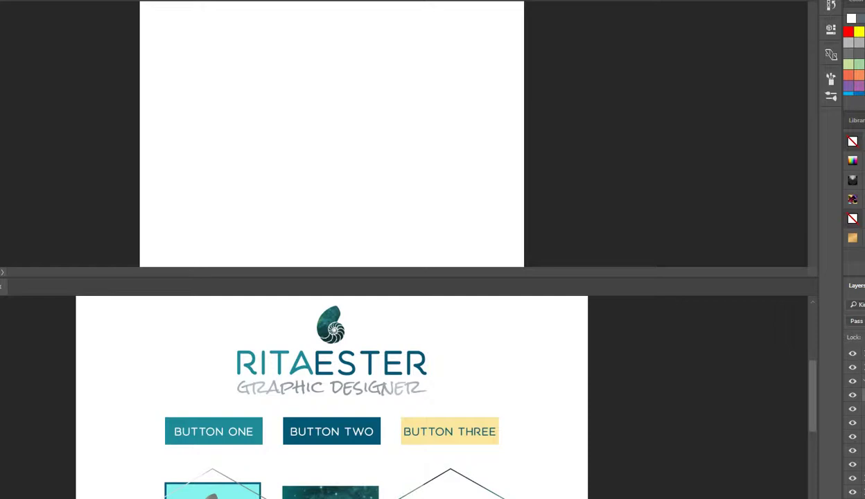
pyautogui.moveTo(864, 395); pyautogui.dragTo(403, 133)
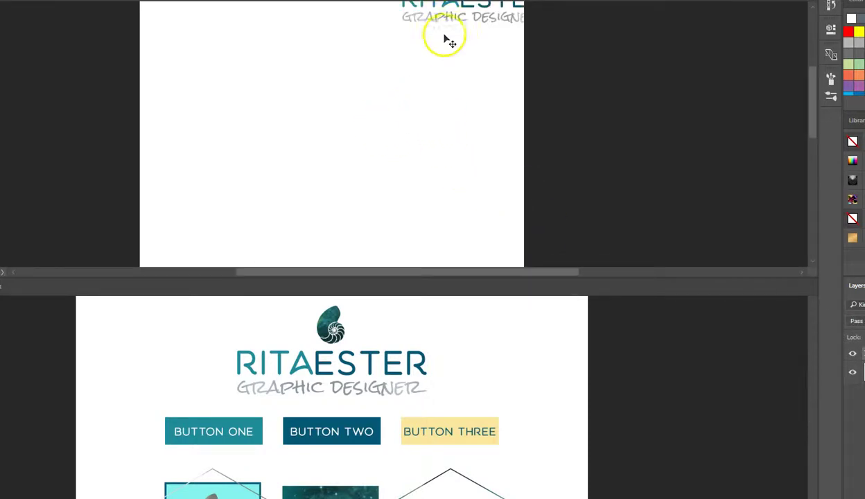
pyautogui.moveTo(400, 53); pyautogui.dragTo(284, 108)
pyautogui.press('c')
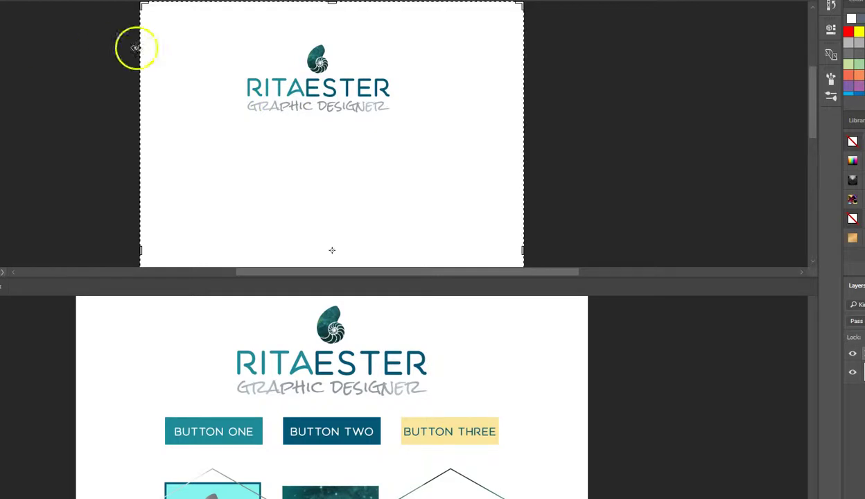
pyautogui.click(330, 5)
pyautogui.moveTo(330, 5); pyautogui.dragTo(328, 25)
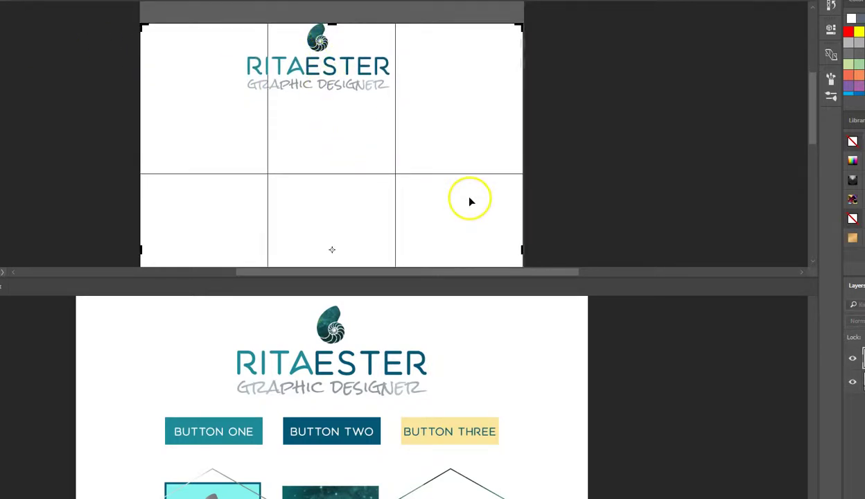
pyautogui.hotkey('alt', 'w')
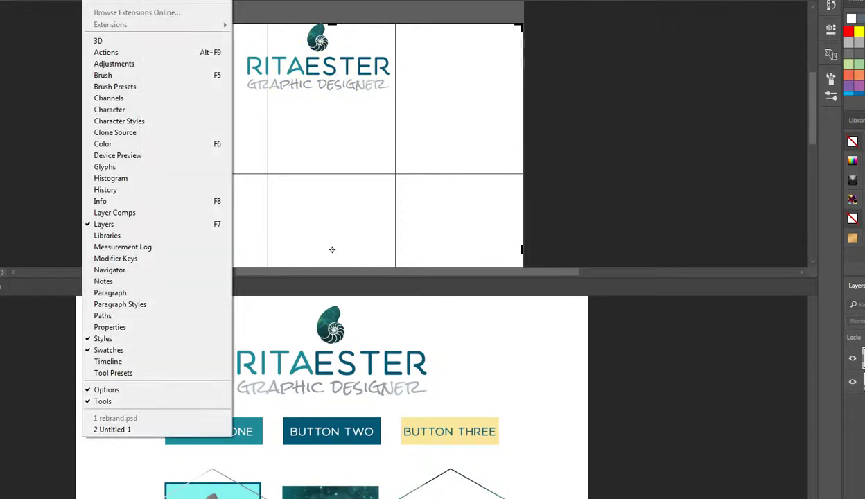
pyautogui.click(344, 115)
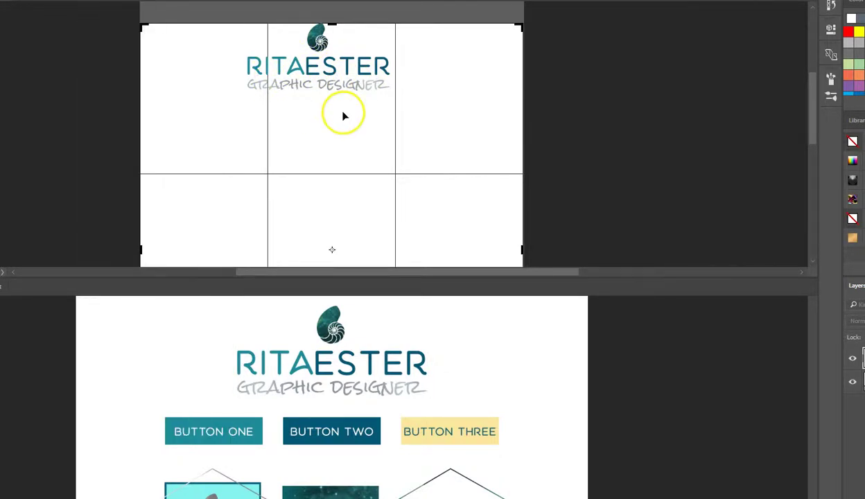
pyautogui.press('Return')
pyautogui.hotkey('alt', 'e')
pyautogui.press('u')
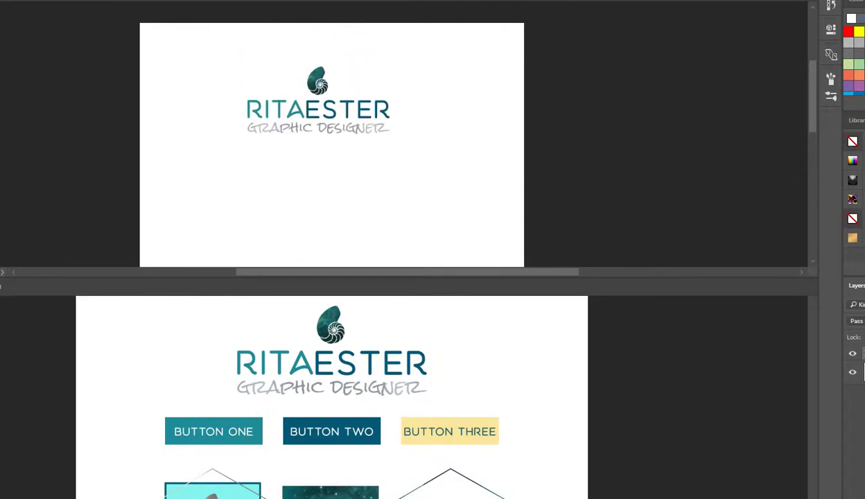
# Step: Consolidate all open documents into tabs, with the new logo document in view
pyautogui.hotkey('alt', 'w')
pyautogui.moveTo(159, 1)
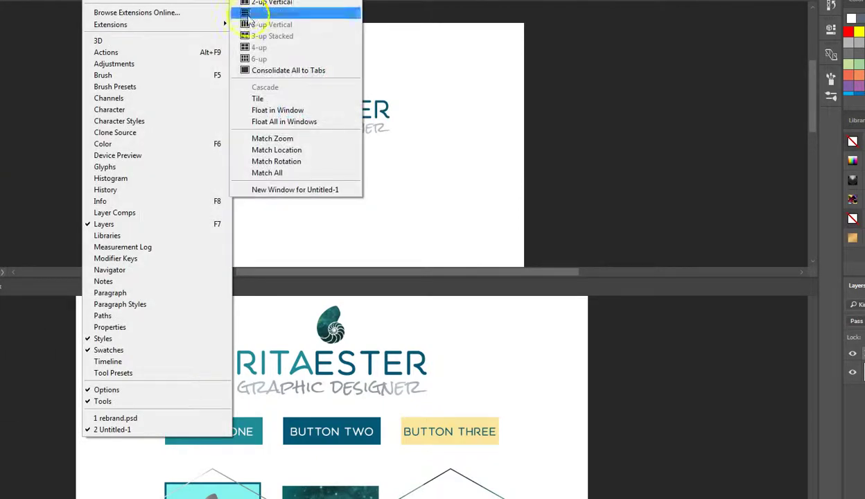
pyautogui.click(298, 70)
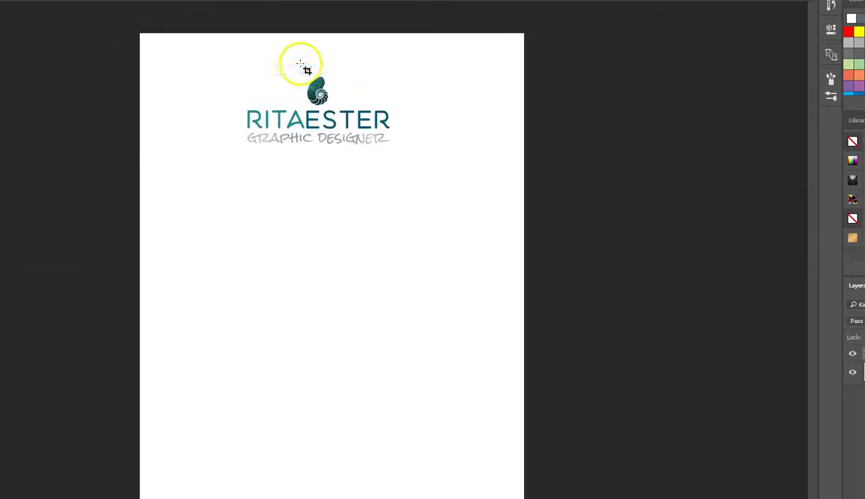
# Step: Crop the document closely around the logo and hide the white background layer
pyautogui.moveTo(225, 57); pyautogui.dragTo(426, 165)
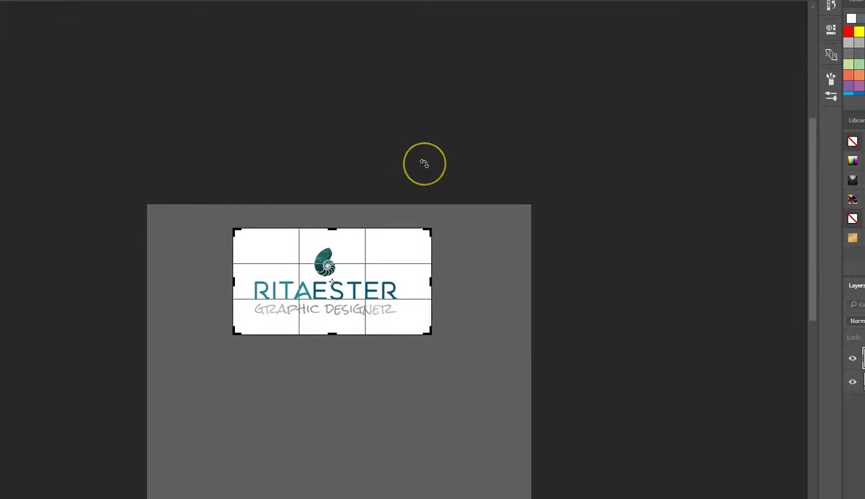
pyautogui.press('Return')
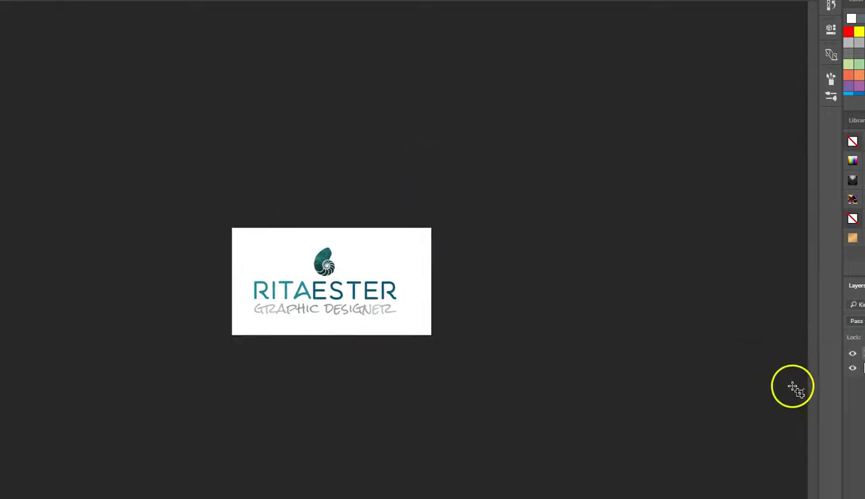
pyautogui.click(853, 368)
# Step: Save the transparent logo as the PNG file logo_2016.png in the branding folder
pyautogui.hotkey('alt', 'f')
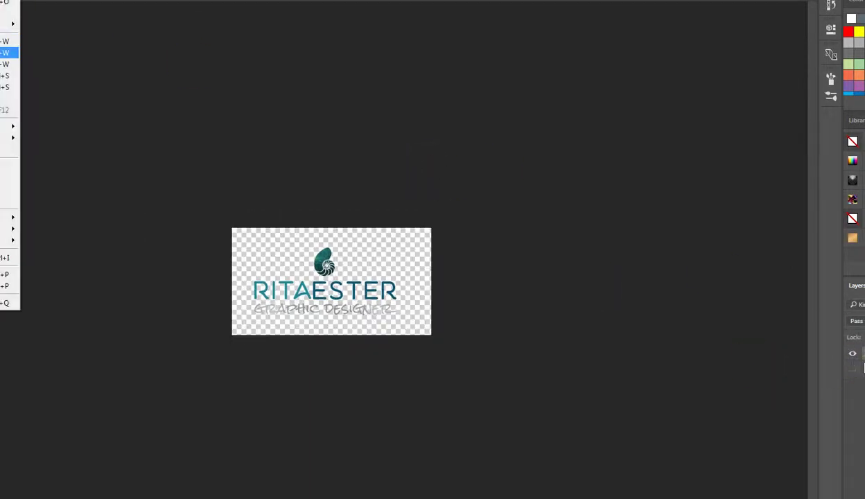
pyautogui.press('Return')
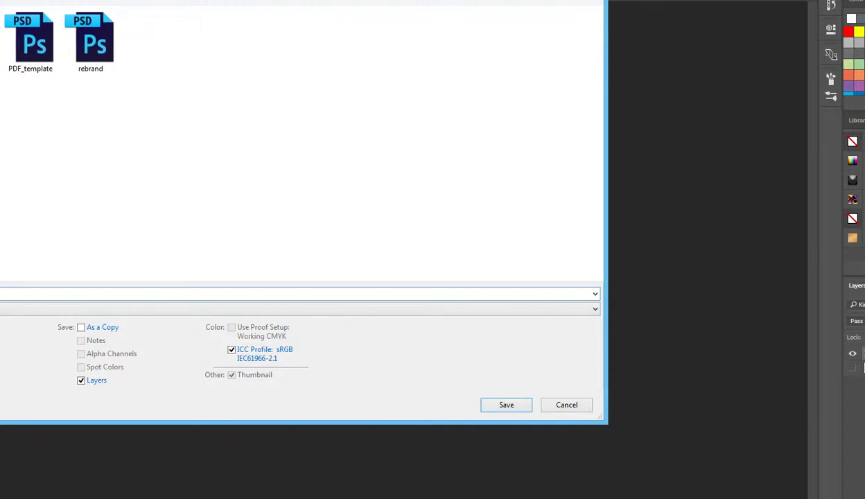
pyautogui.click(268, 309)
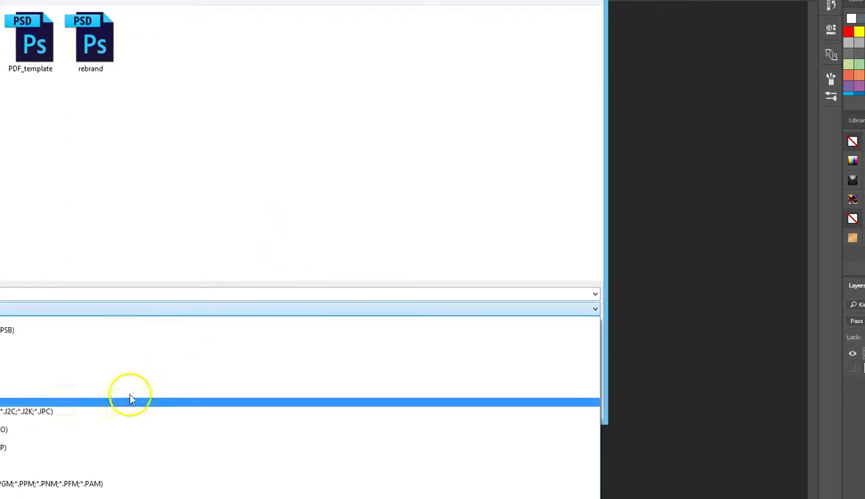
pyautogui.click(125, 473)
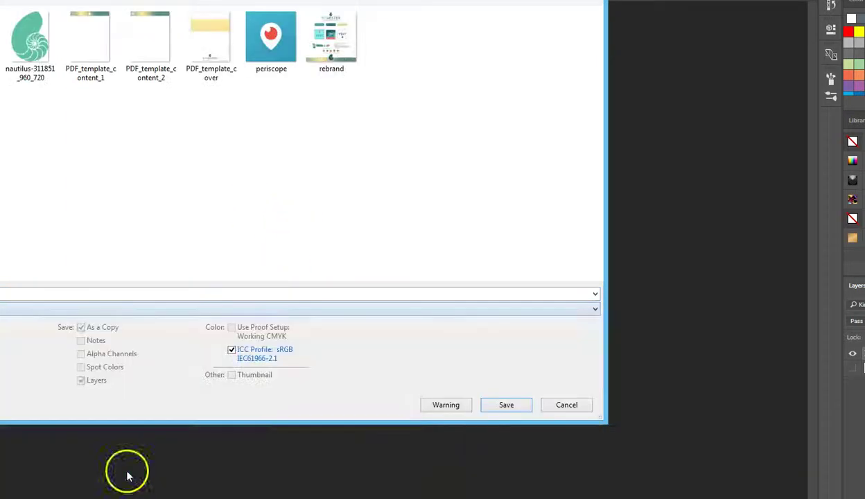
pyautogui.click(517, 410)
pyautogui.click(462, 145)
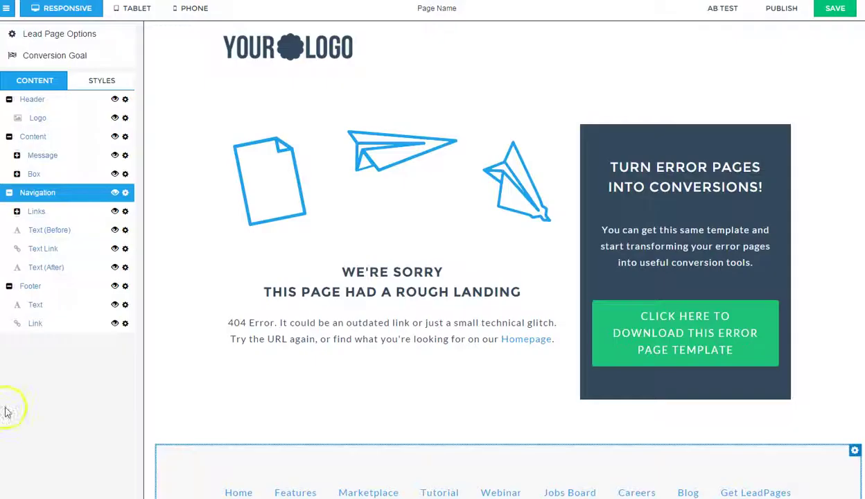
# Step: Switch to LeadPages, open the header logo's image options and set its visitor-click action to Do Nothing
pyautogui.click(271, 42)
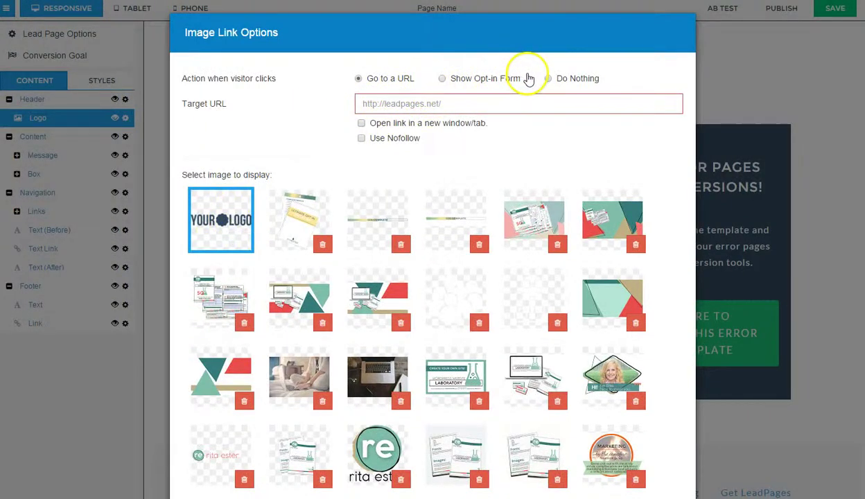
pyautogui.click(549, 80)
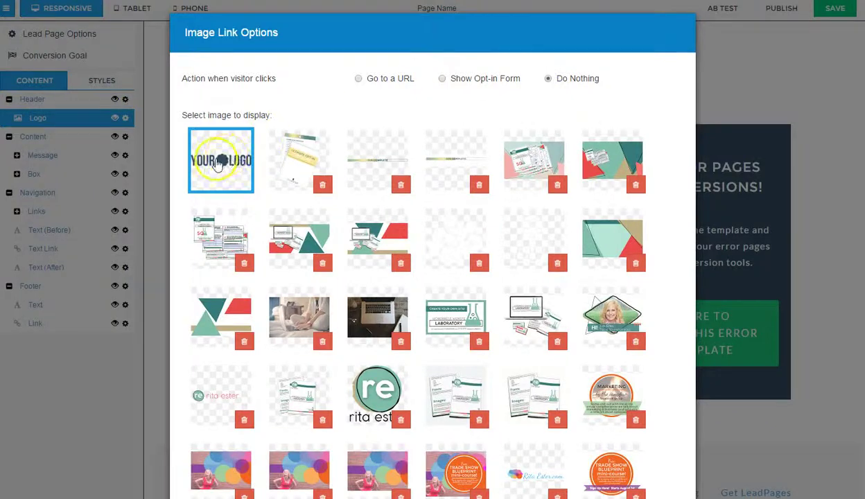
# Step: Upload logo_2016.png from the rebrand feb 2-16 folder to the LeadPages image library
pyautogui.scroll(-5, 393, 299)
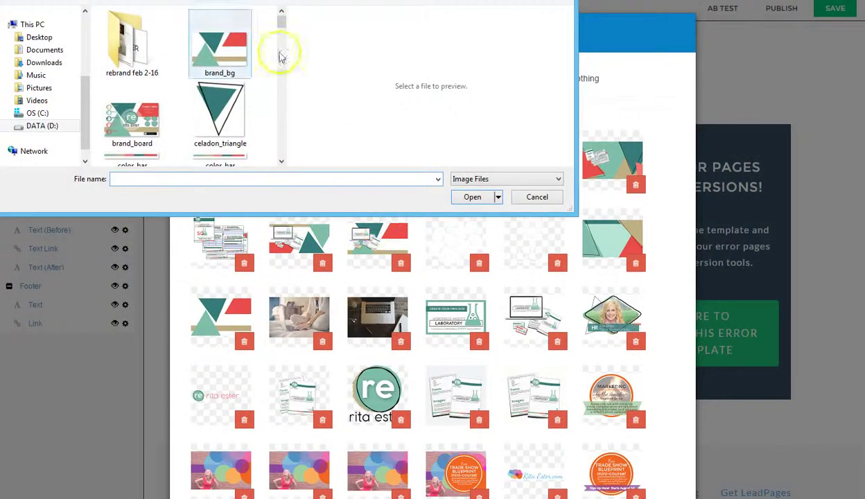
pyautogui.doubleClick(125, 56)
pyautogui.click(178, 179)
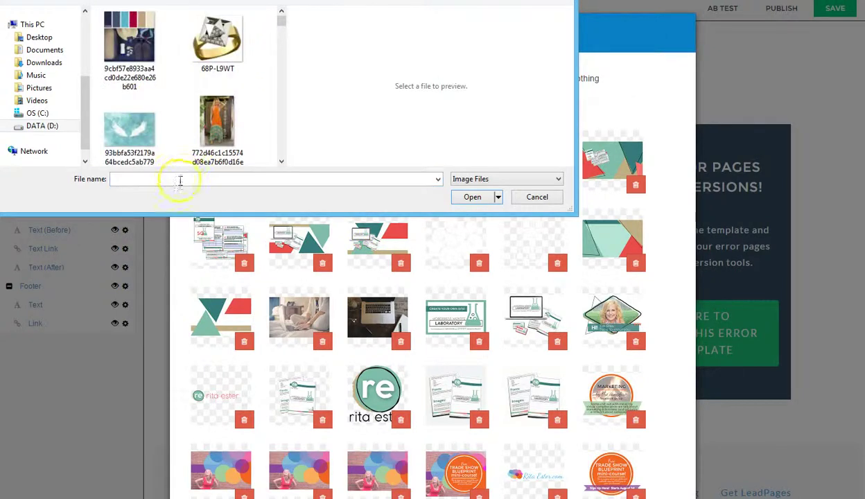
pyautogui.write('logo')
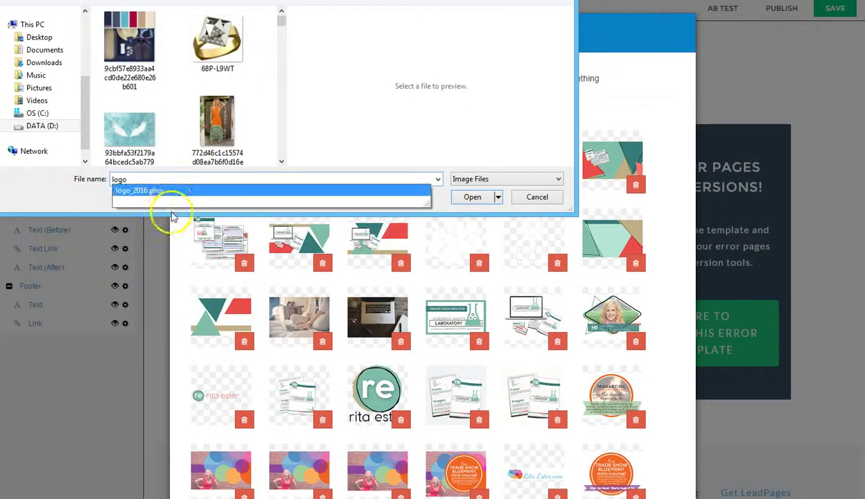
pyautogui.click(170, 197)
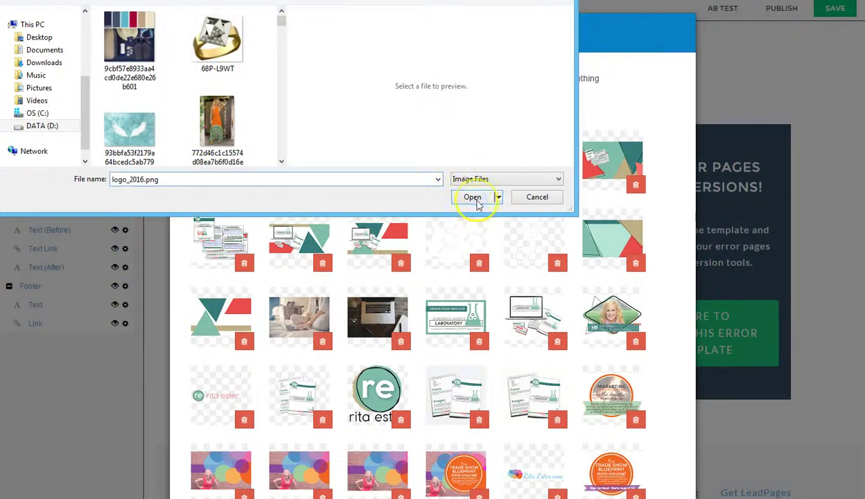
pyautogui.click(476, 199)
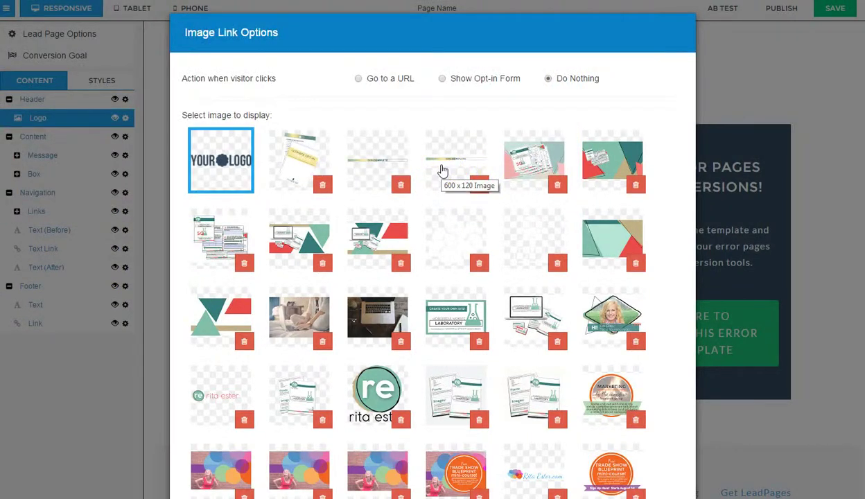
# Step: Choose the uploaded logo as the header's display image and apply it to the page
pyautogui.scroll(-5, 603, 353)
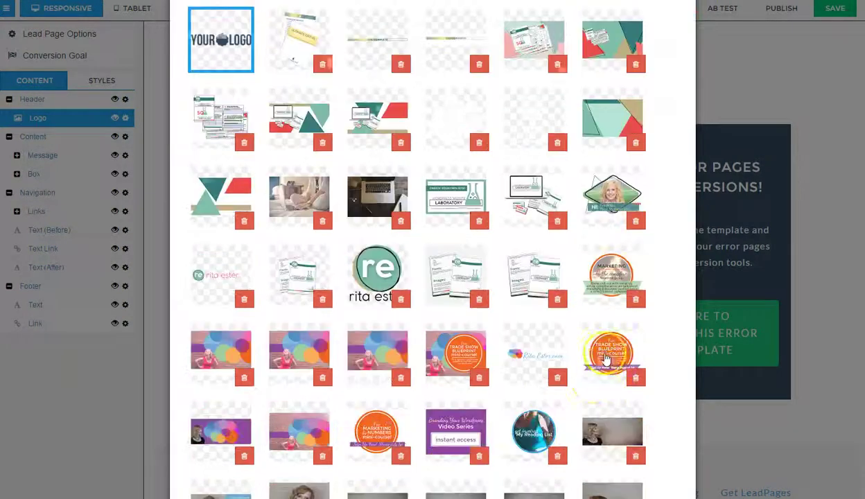
pyautogui.scroll(3, 580, 377)
pyautogui.scroll(3, 572, 376)
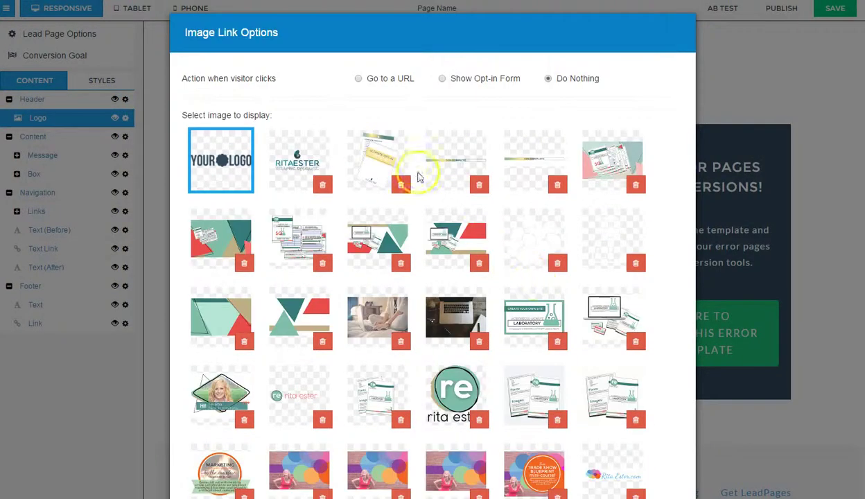
pyautogui.click(299, 151)
pyautogui.scroll(-5, 486, 291)
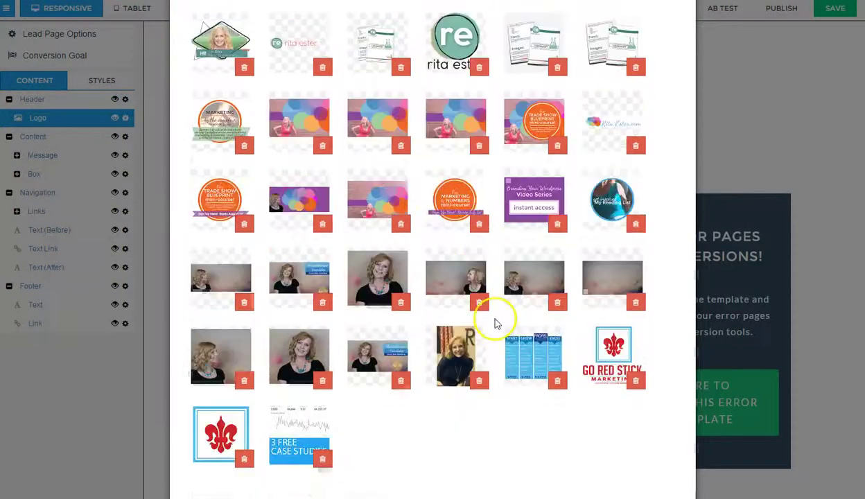
pyautogui.click(660, 498)
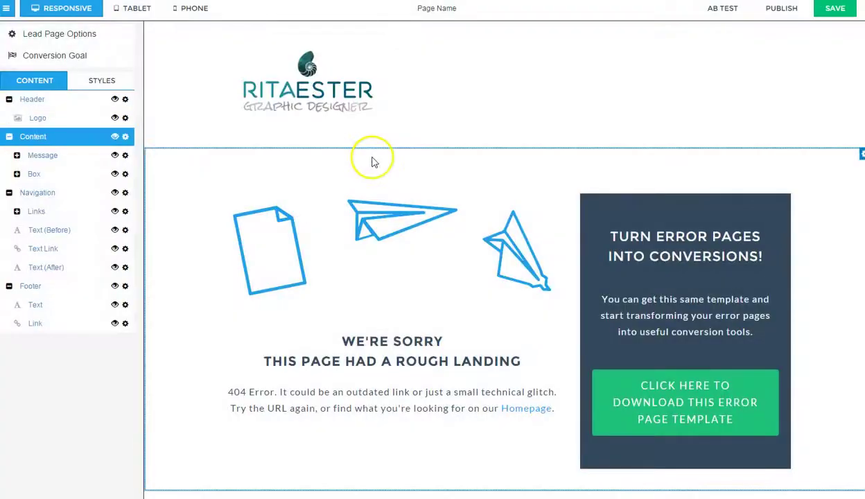
pyautogui.click(312, 92)
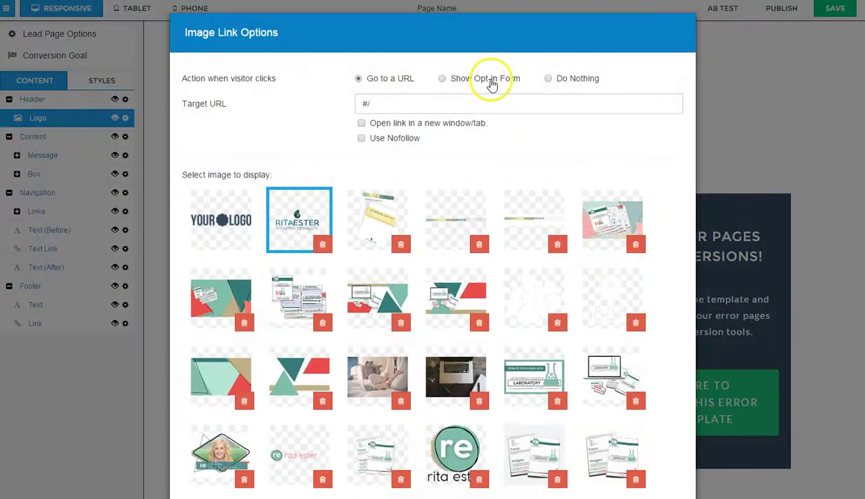
pyautogui.scroll(-5, 433, 371)
pyautogui.click(624, 494)
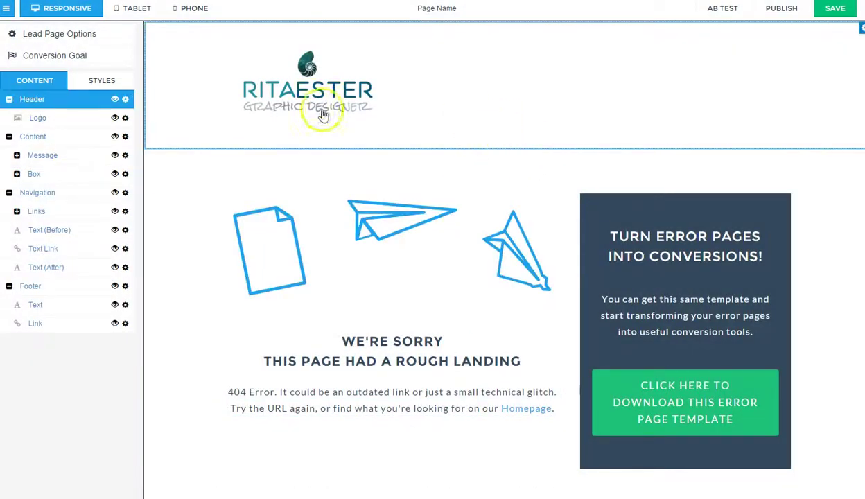
pyautogui.click(301, 111)
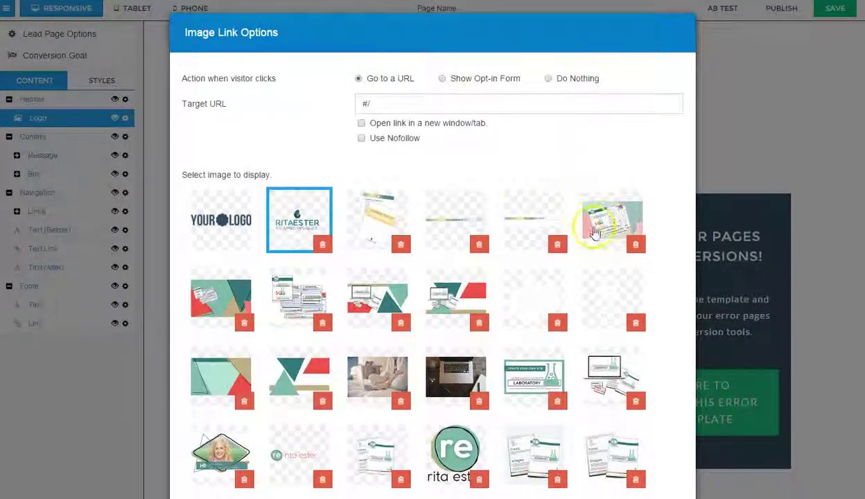
pyautogui.scroll(-6, 589, 447)
pyautogui.click(659, 496)
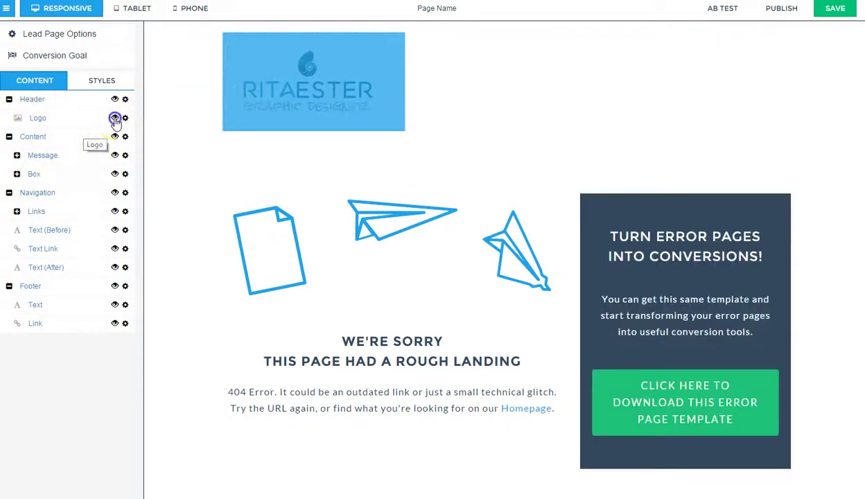
# Step: Hide the header logo and replace the paper-plane message image with the Ultimate Opt-In Checklist mockup
pyautogui.click(115, 119)
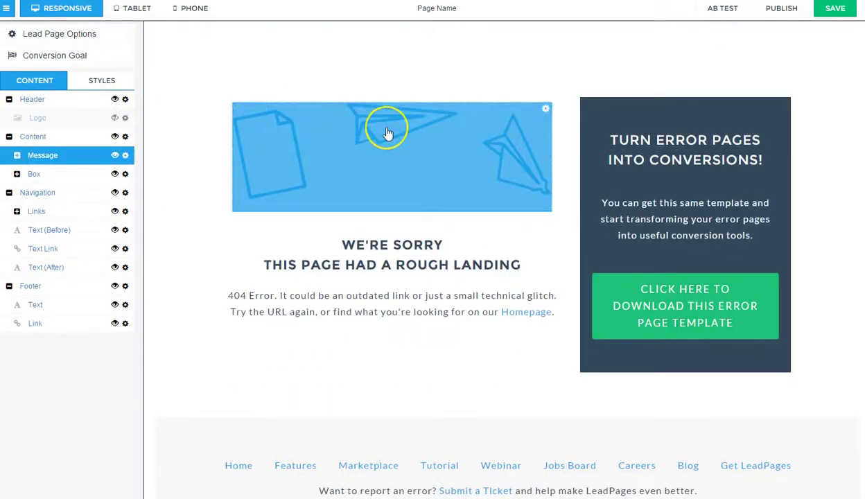
pyautogui.click(387, 134)
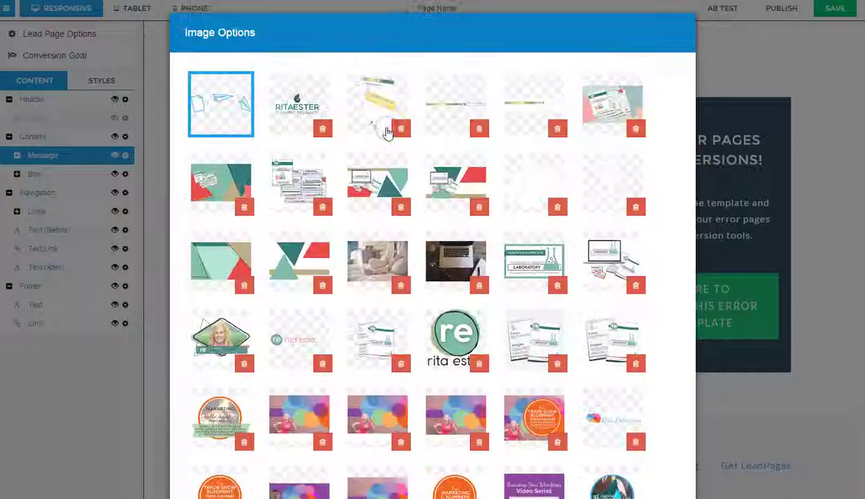
pyautogui.click(366, 113)
pyautogui.scroll(-5, 565, 373)
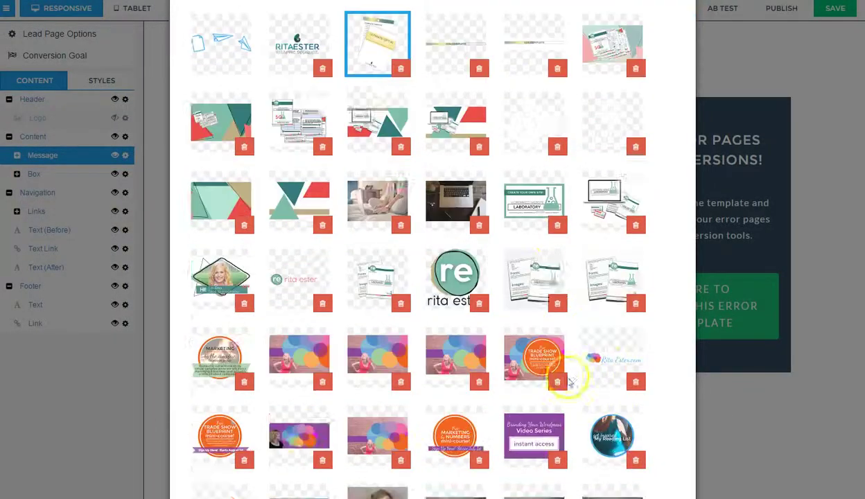
pyautogui.click(440, 496)
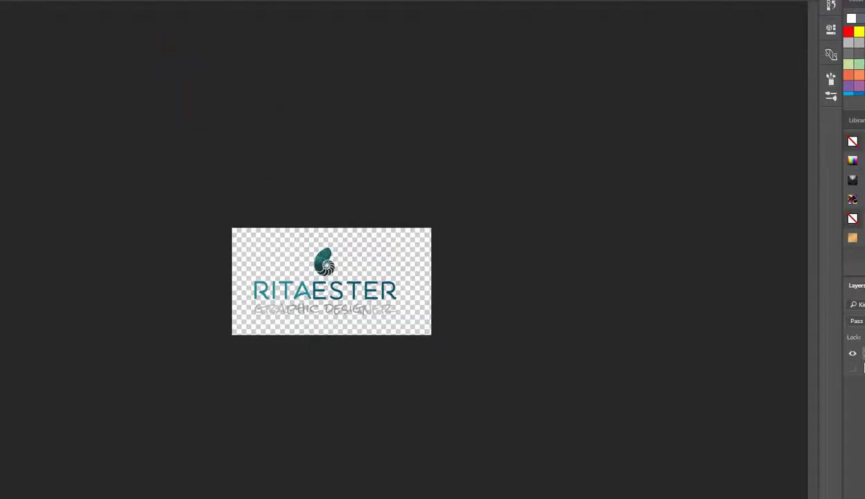
# Step: Switch to Photoshop and look over the transparent logo and the white portrait page carrying the logo
pyautogui.click(0, 0)
pyautogui.click(1, 1)
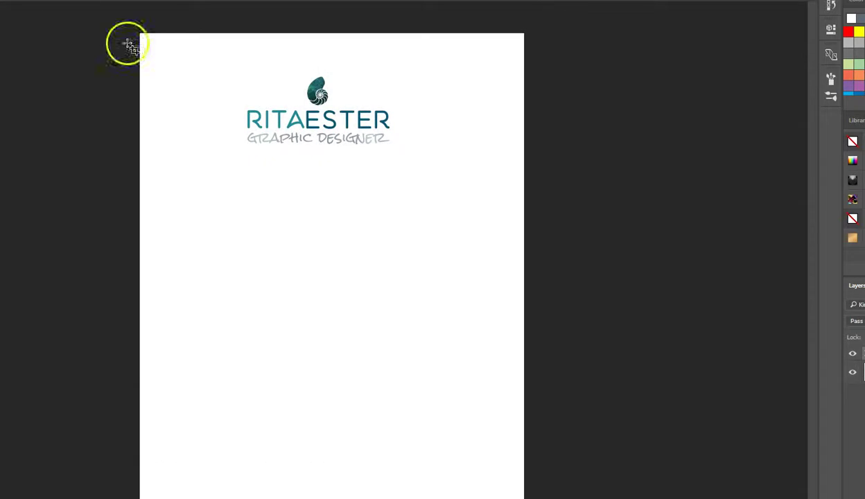
pyautogui.moveTo(295, 141); pyautogui.dragTo(329, 121)
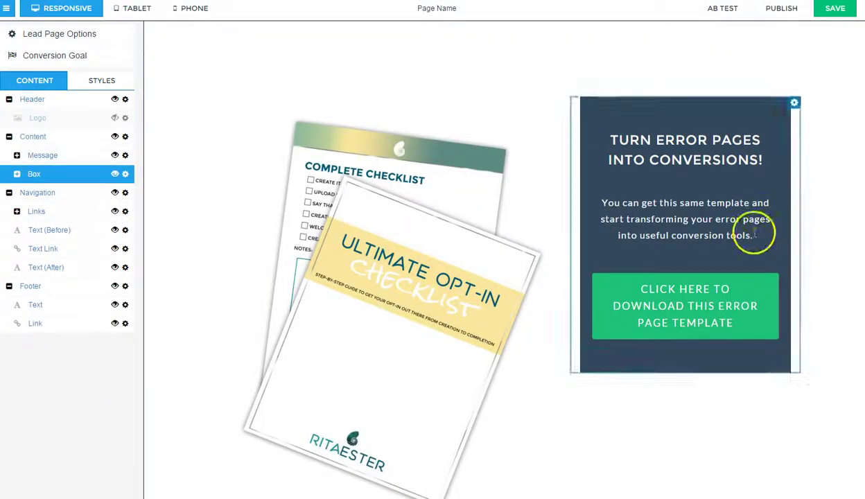
# Step: Open the opt-in form from the box's download button, integrate it with AWeber using a mailing list, and start customizing the form
pyautogui.scroll(-3, 512, 325)
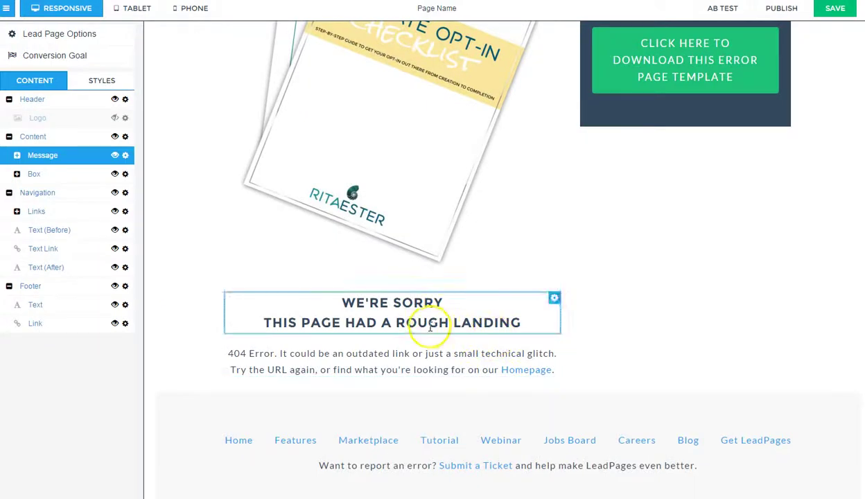
pyautogui.scroll(3, 459, 338)
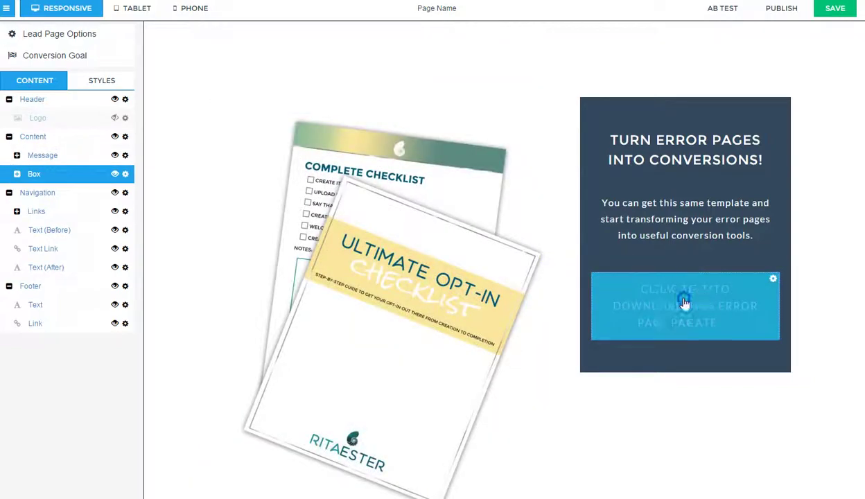
pyautogui.click(685, 303)
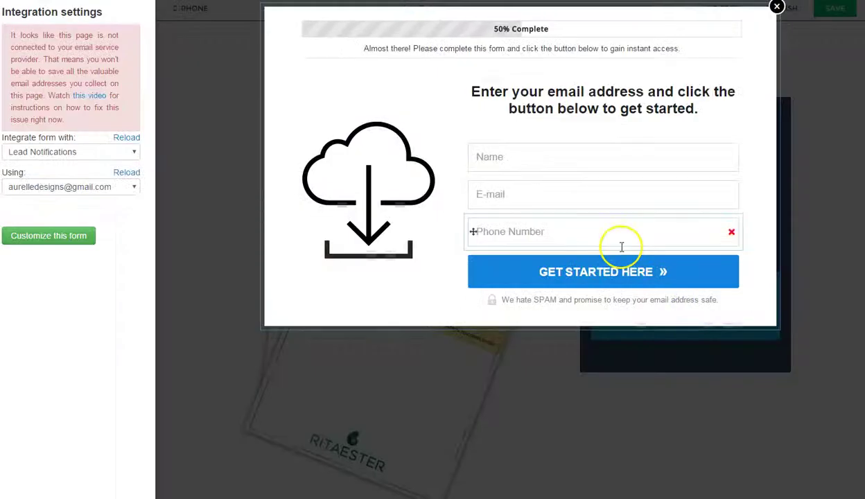
pyautogui.click(60, 157)
pyautogui.click(59, 189)
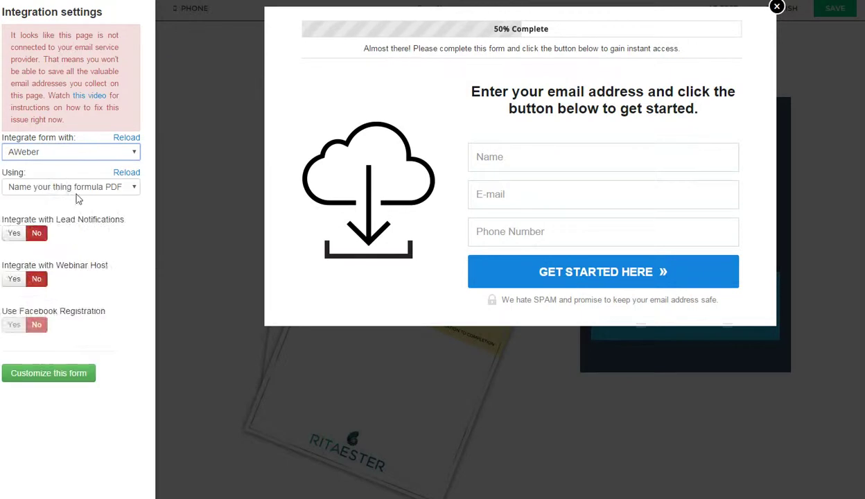
pyautogui.click(72, 186)
pyautogui.click(77, 343)
pyautogui.click(47, 373)
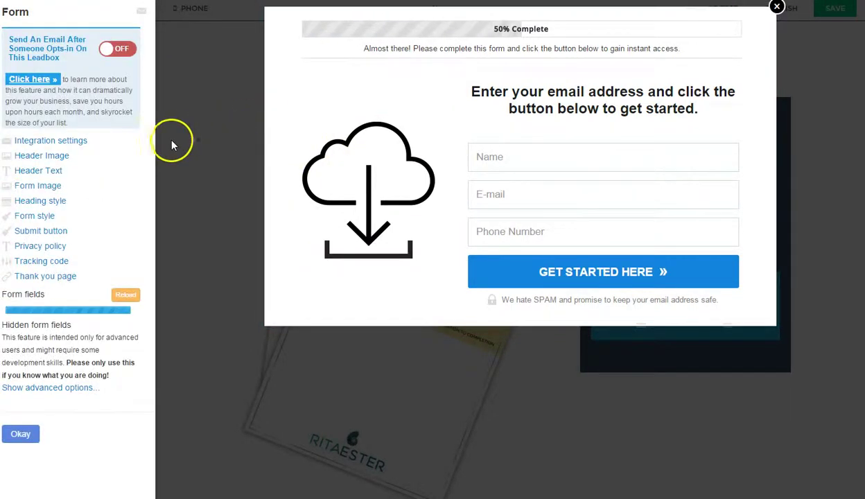
# Step: Replace the form's header image with the branded gradient 50% Complete progress bar and apply it
pyautogui.click(50, 157)
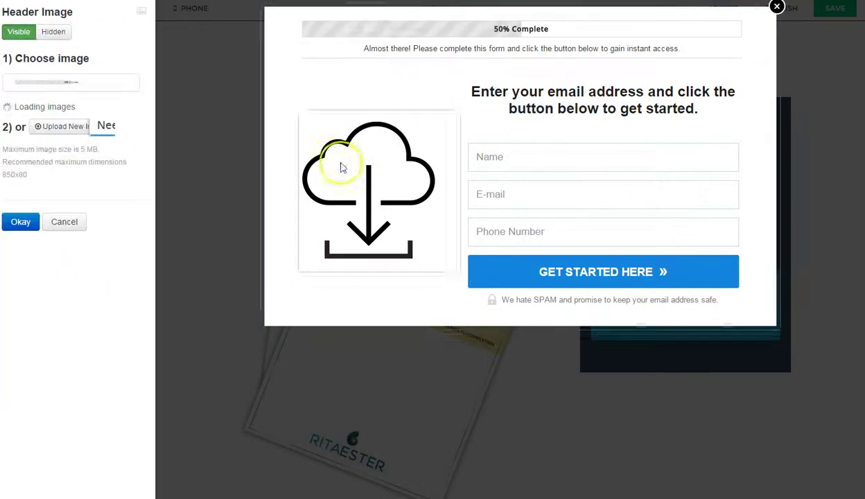
pyautogui.click(45, 183)
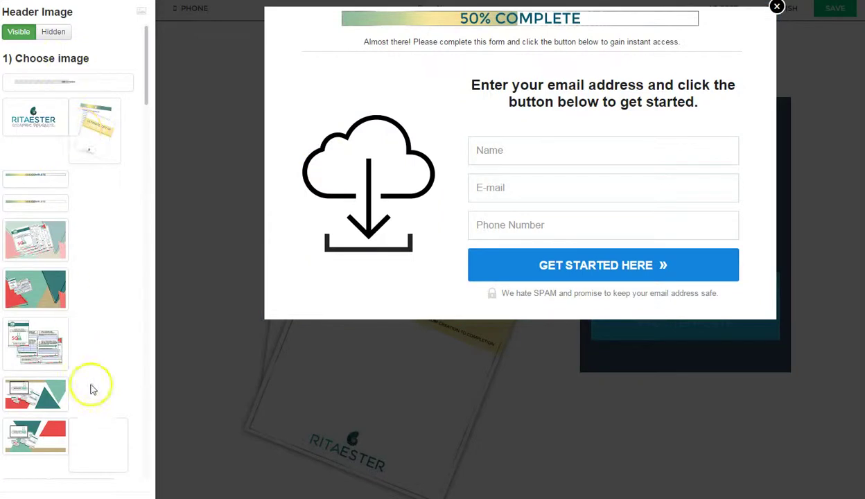
pyautogui.scroll(-3, 86, 466)
pyautogui.scroll(-5, 86, 466)
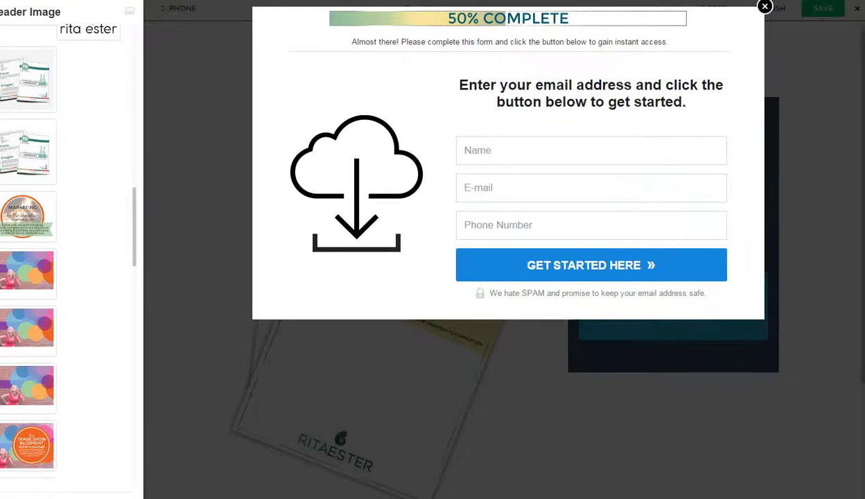
pyautogui.click(25, 495)
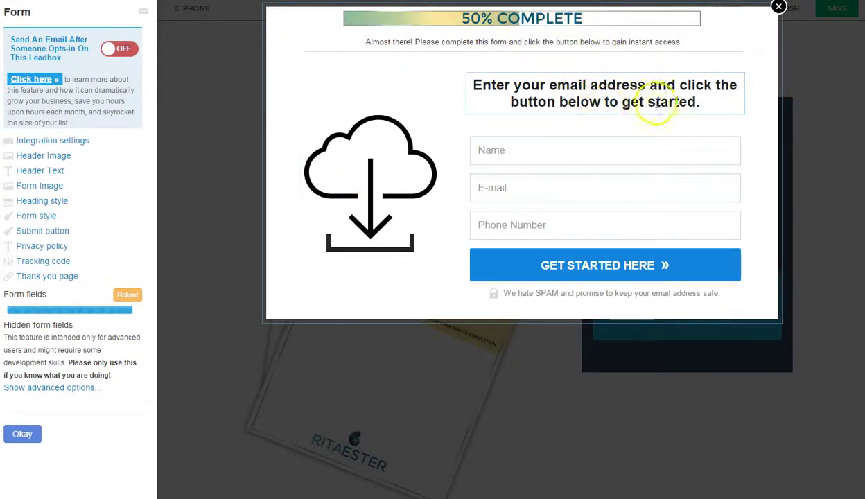
# Step: Change the end of the form title so it reads "Enter your email address and click the button below to access your checklist!"
pyautogui.click(708, 103)
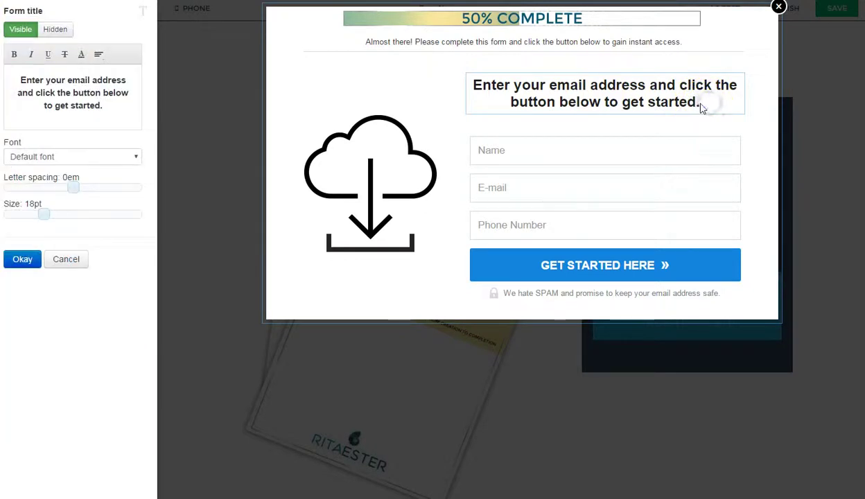
pyautogui.click(113, 100)
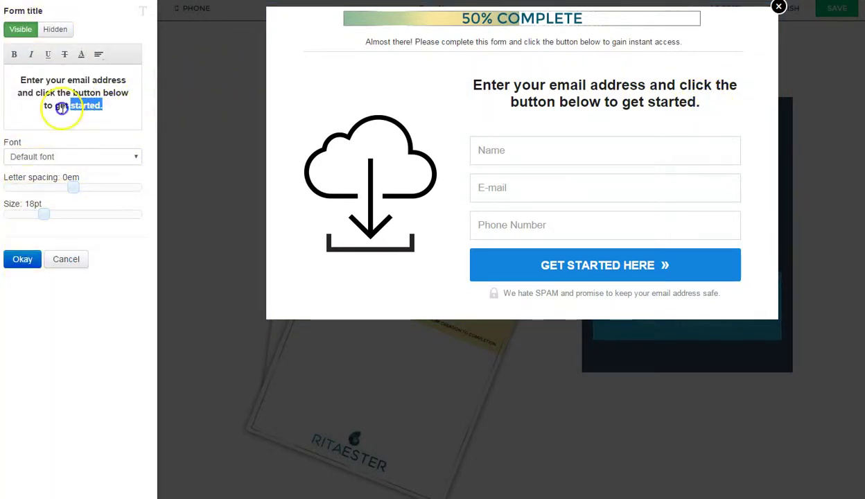
pyautogui.write('a')
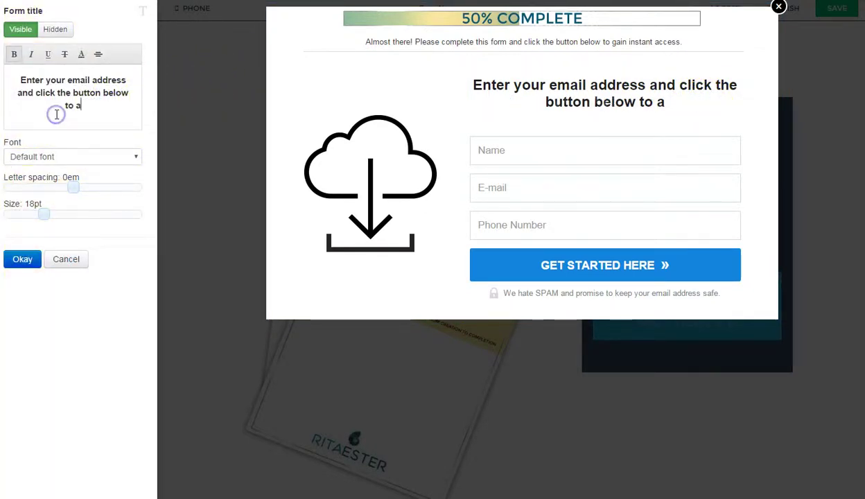
pyautogui.write('ccess your ch')
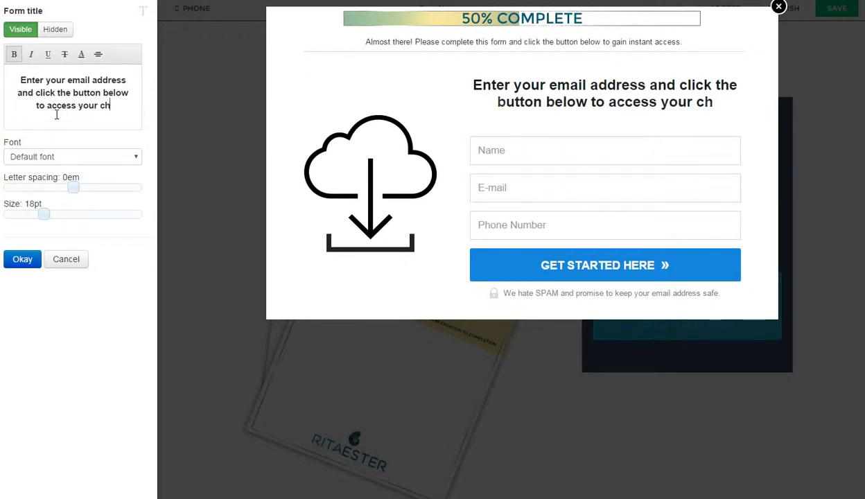
pyautogui.write('ecklist!')
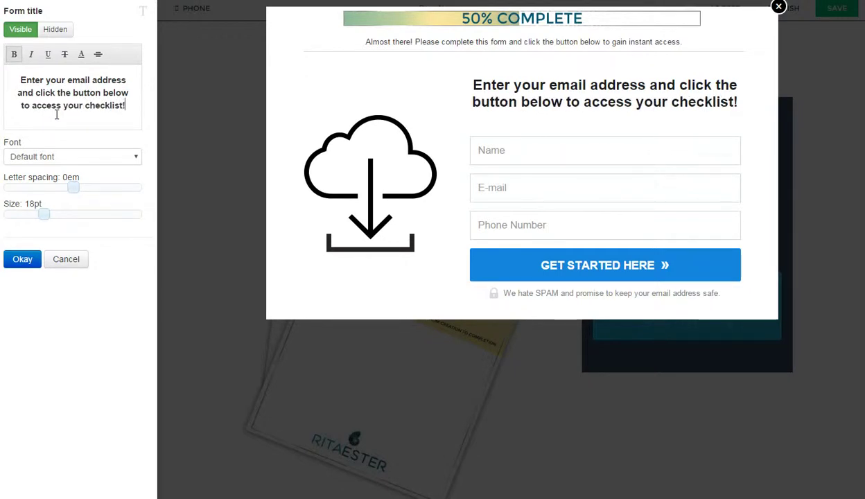
pyautogui.click(25, 258)
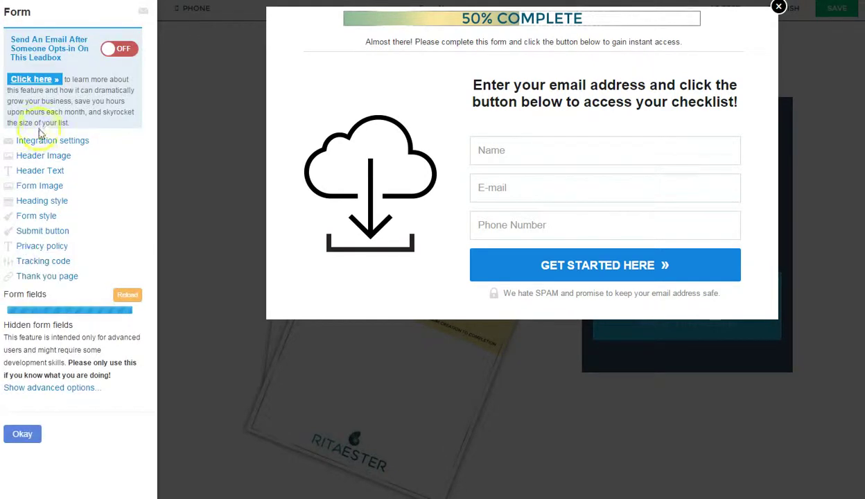
# Step: Replace the form's cloud download image with the Ultimate Opt-In Checklist mockup
pyautogui.click(382, 165)
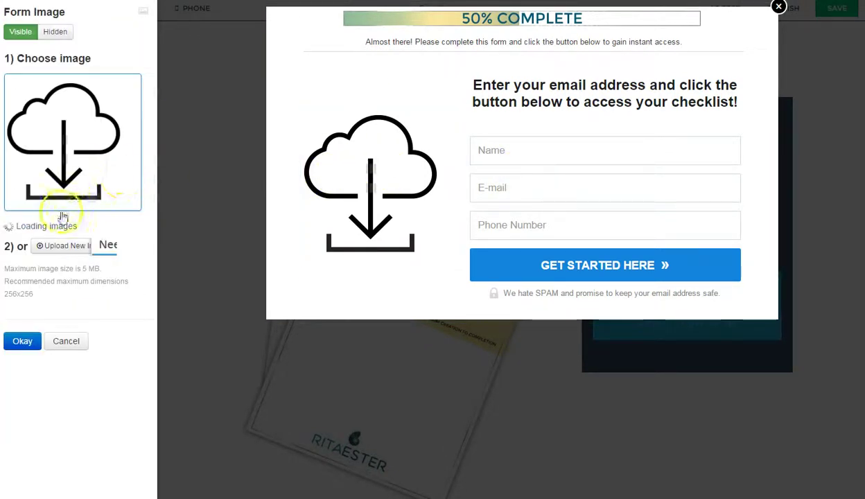
pyautogui.click(94, 243)
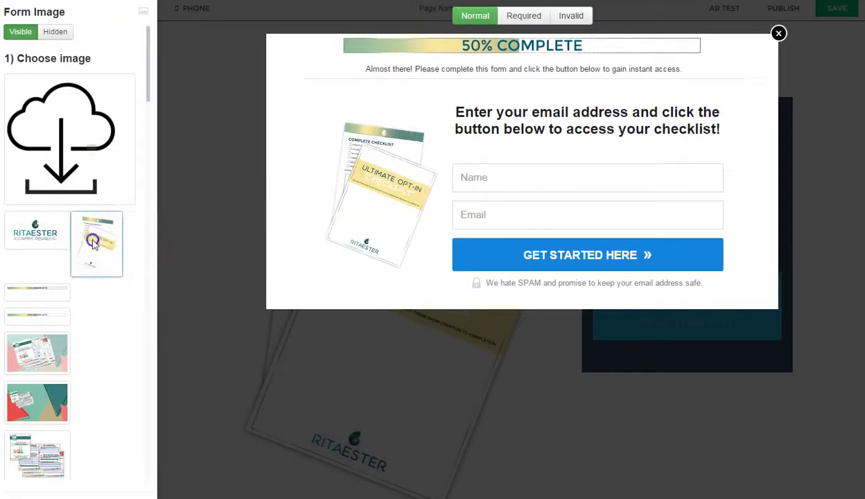
pyautogui.click(496, 264)
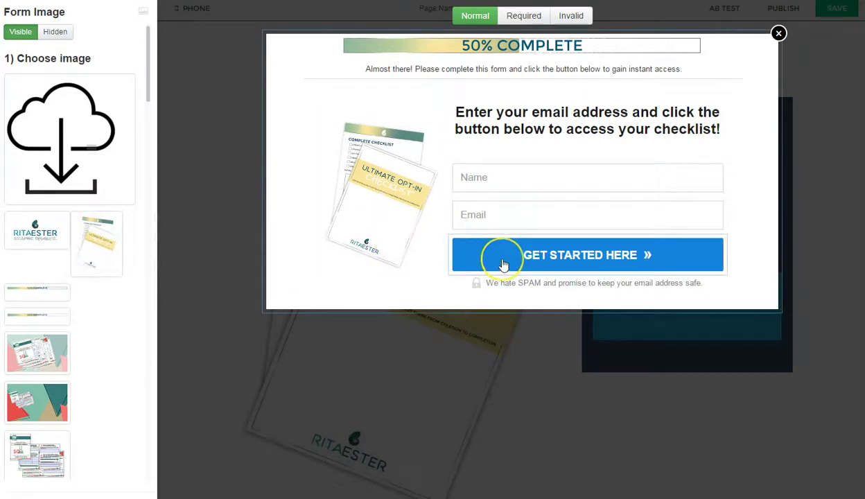
# Step: Switch to the brand board in Photoshop and sample the dark blue of the BUTTON TWO swatch
pyautogui.click(360, 343)
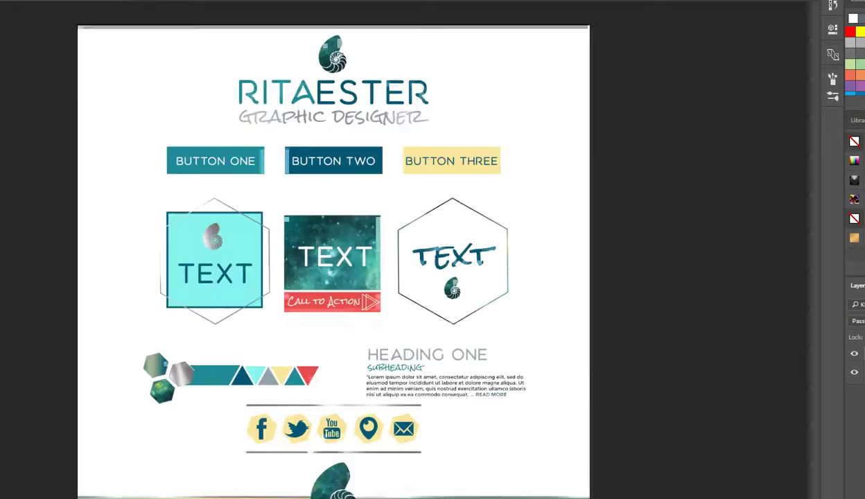
pyautogui.click(11, 142)
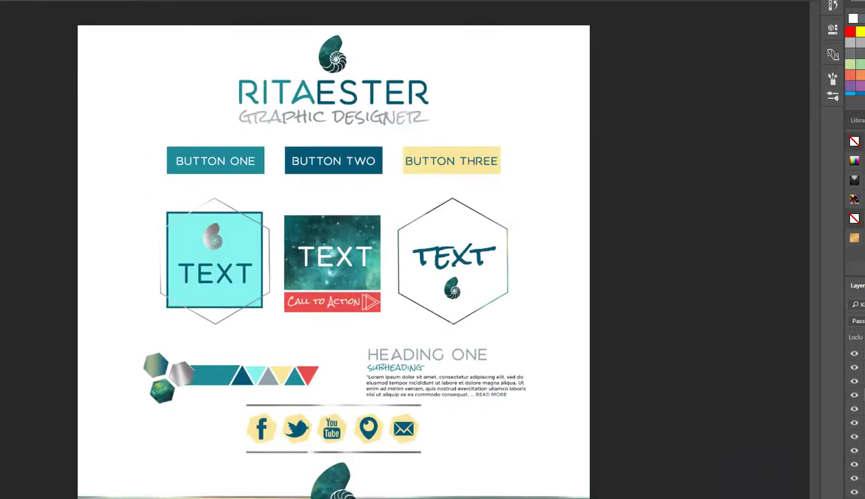
pyautogui.click(302, 153)
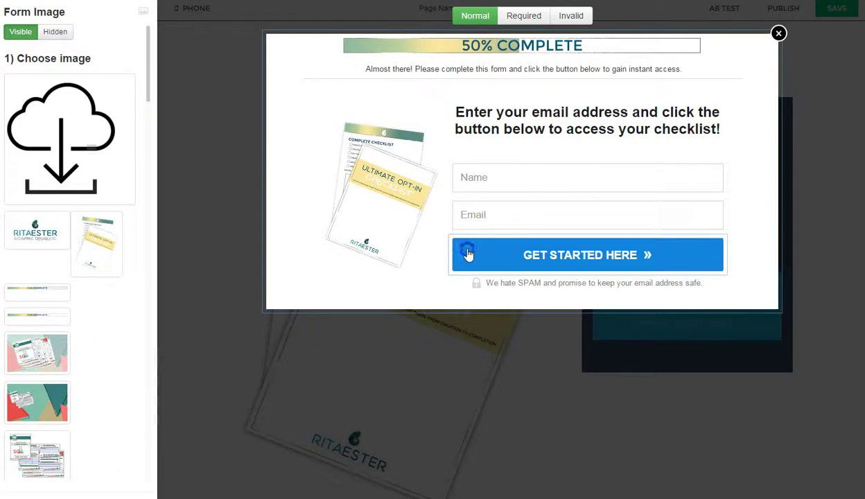
# Step: Set the button color of the form's submit button to #035875
pyautogui.click(468, 254)
pyautogui.click(52, 182)
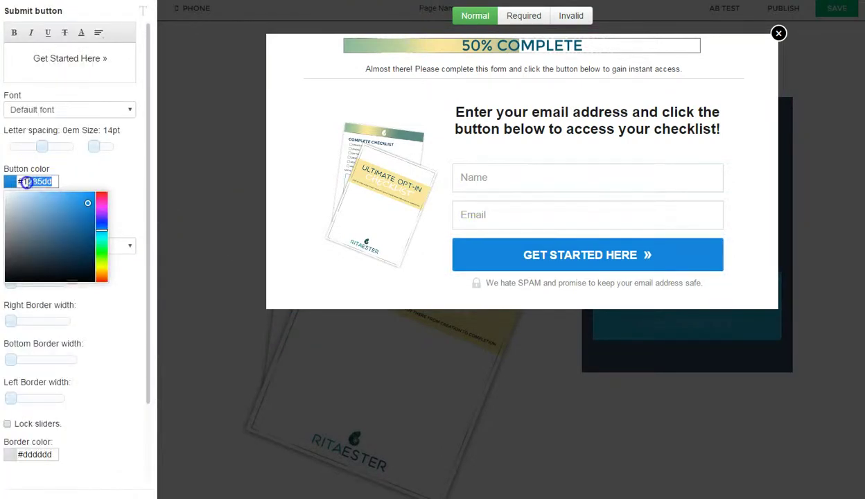
pyautogui.write('03587')
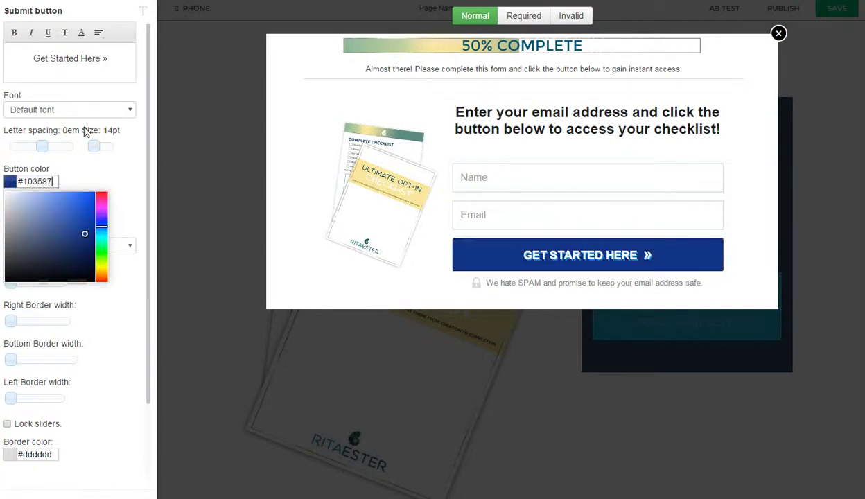
pyautogui.press('Tab')
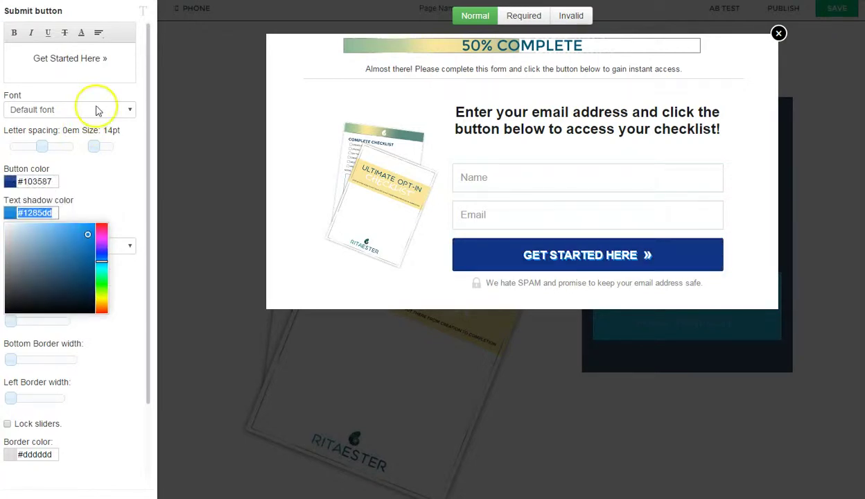
pyautogui.click(99, 165)
pyautogui.click(55, 182)
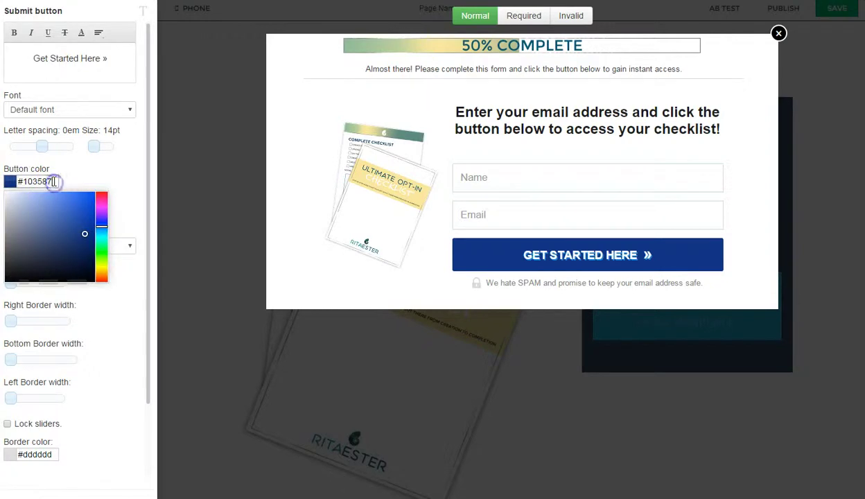
pyautogui.write('#035875')
pyautogui.press('Tab')
pyautogui.click(119, 182)
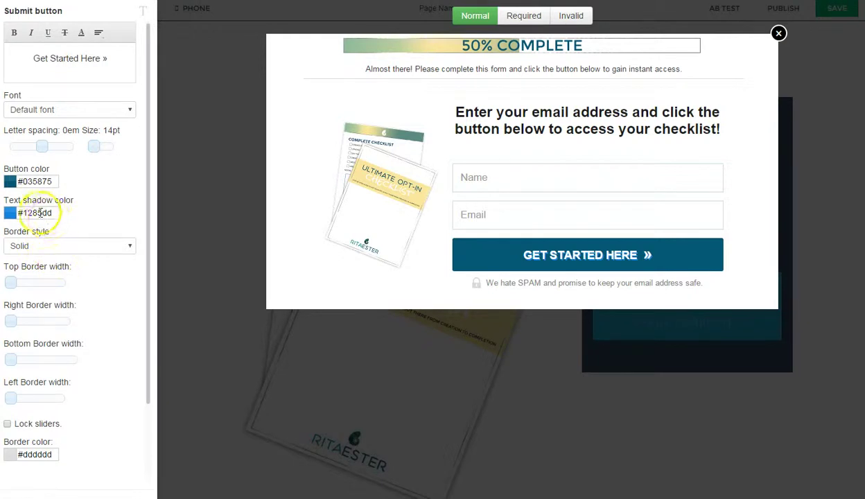
# Step: Change the submit button's text shadow color to a dark navy, #0c1c29
pyautogui.click(9, 214)
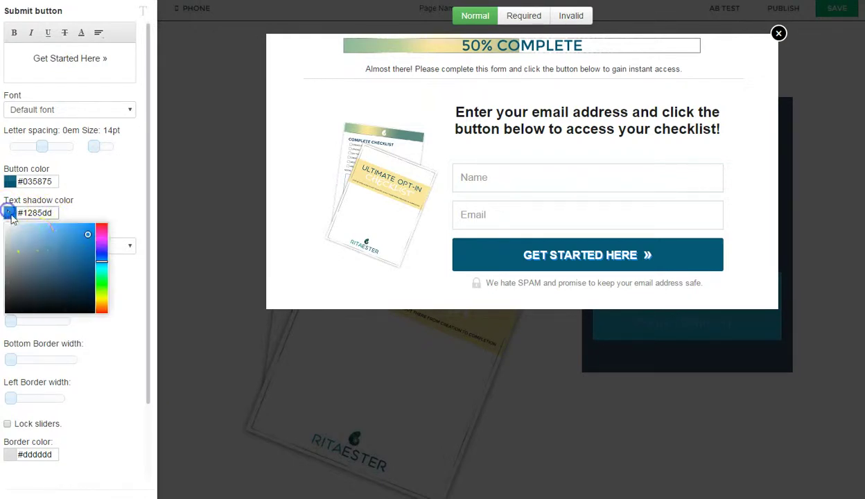
pyautogui.click(3, 226)
pyautogui.click(59, 295)
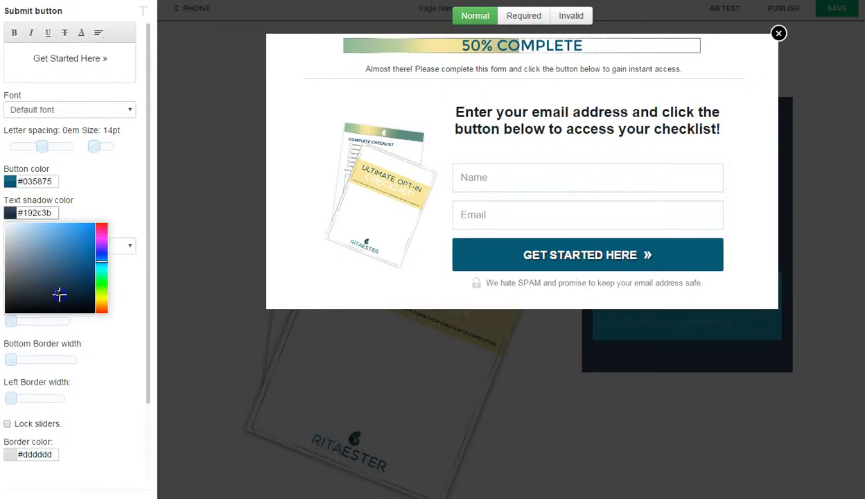
pyautogui.click(98, 212)
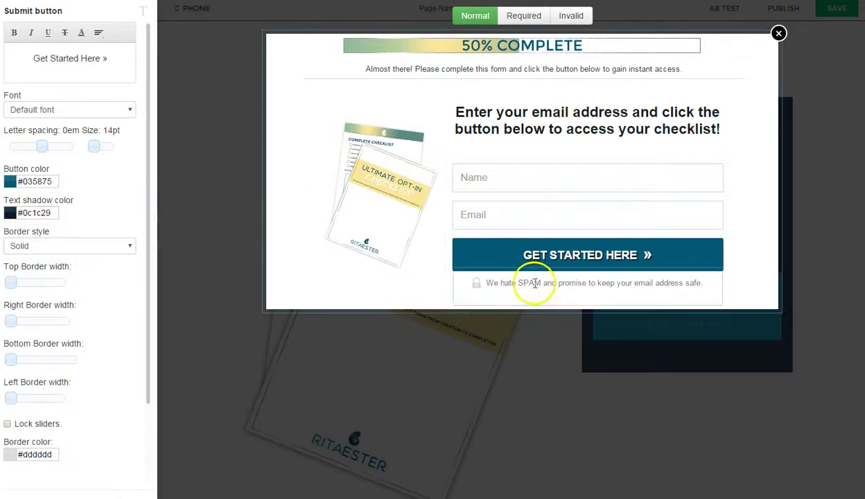
# Step: Return to the form's main settings and close the form editor
pyautogui.scroll(-2, 87, 389)
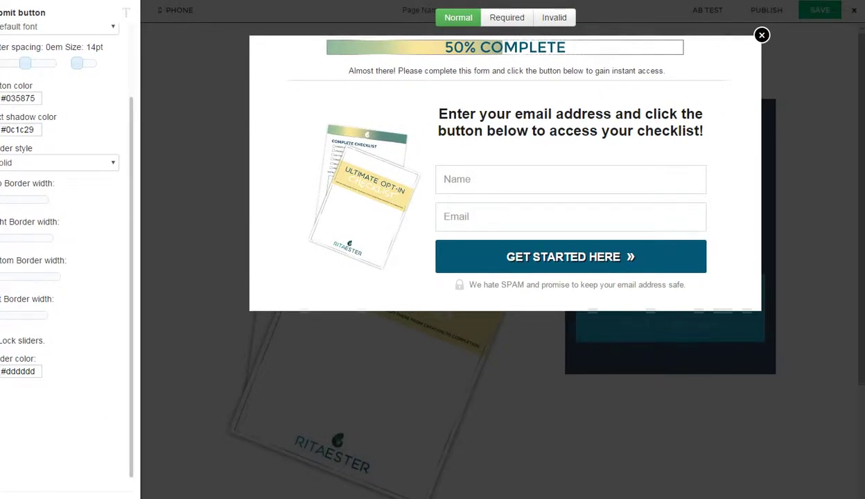
pyautogui.click(166, 305)
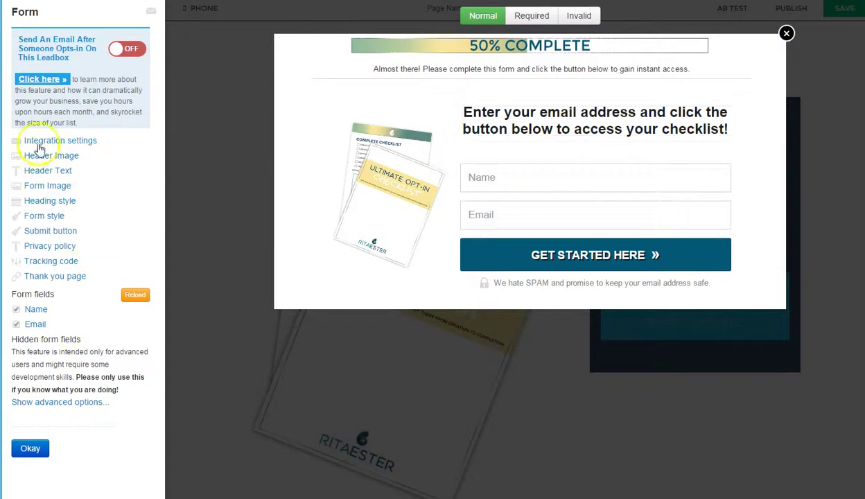
pyautogui.click(787, 33)
# Step: Replace the box title with "Tired of pulling your hair out trying to figure out exactly HOW to create your opt-in?"
pyautogui.click(693, 246)
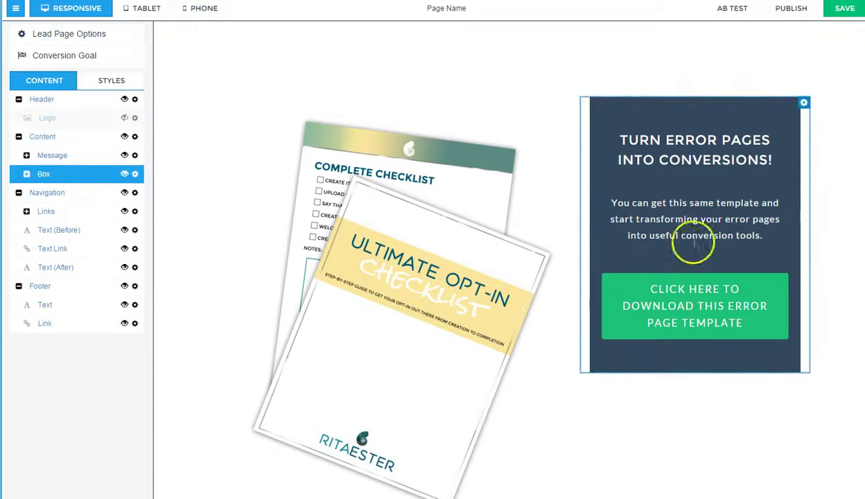
pyautogui.click(699, 155)
pyautogui.moveTo(776, 160); pyautogui.dragTo(585, 132)
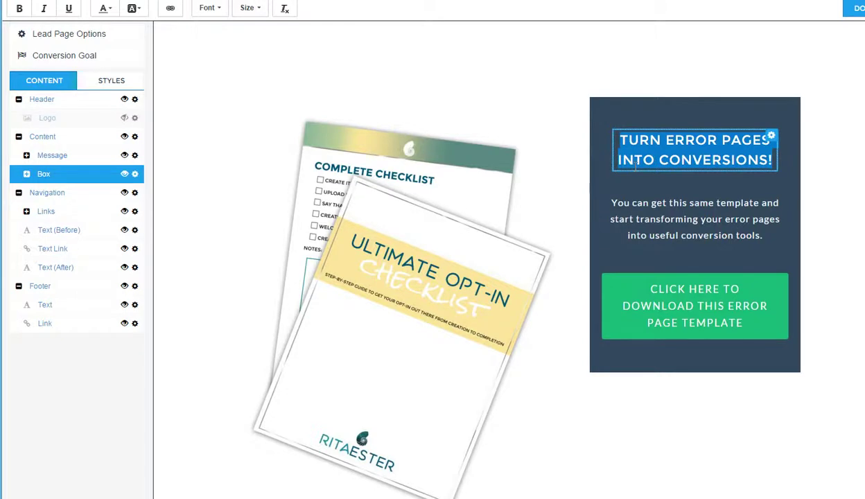
pyautogui.write('Tired of pulling yor ha')
pyautogui.press('BackSpace')
pyautogui.press('BackSpace')
pyautogui.press('BackSpace')
pyautogui.press('BackSpace')
pyautogui.write('ur hair out trying to fibgu')
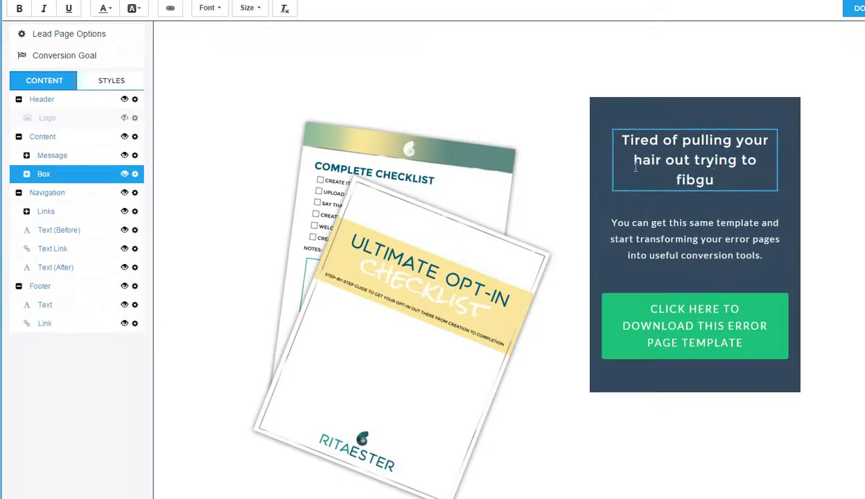
pyautogui.press('BackSpace')
pyautogui.press('BackSpace')
pyautogui.press('BackSpace')
pyautogui.write('gure out ')
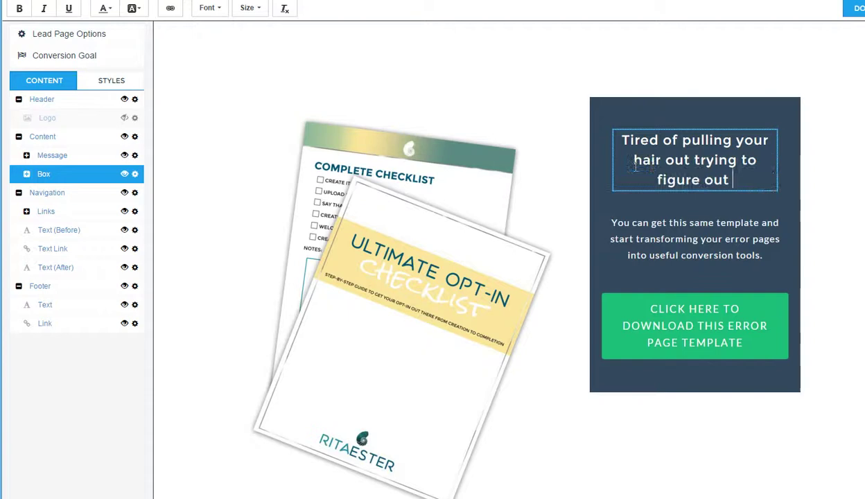
pyautogui.write('exactly HOW to cre')
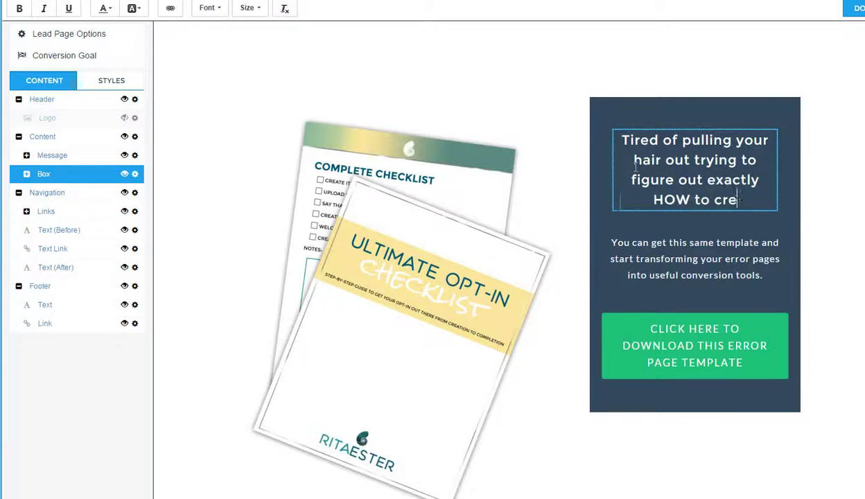
pyautogui.write('ate your opti')
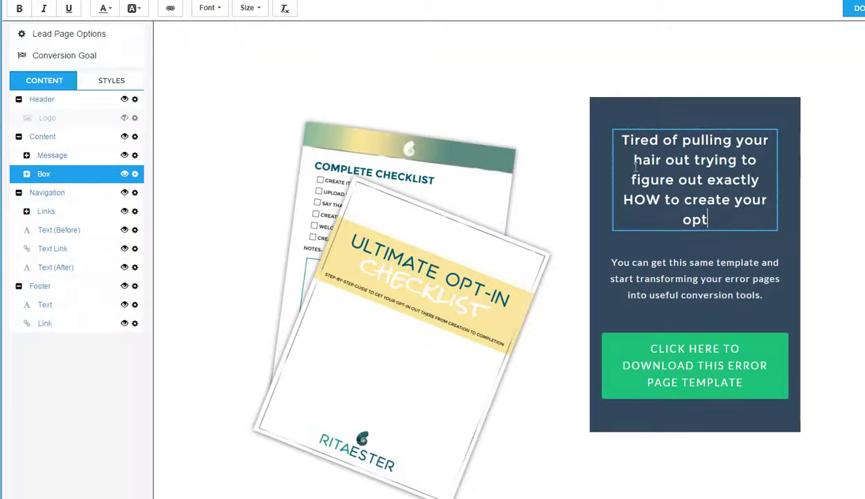
# Step: Replace the box's body text with "Here's a handy checklist & guide to walk you through, step-by-step!"
pyautogui.click(741, 276)
pyautogui.moveTo(764, 294); pyautogui.dragTo(600, 257)
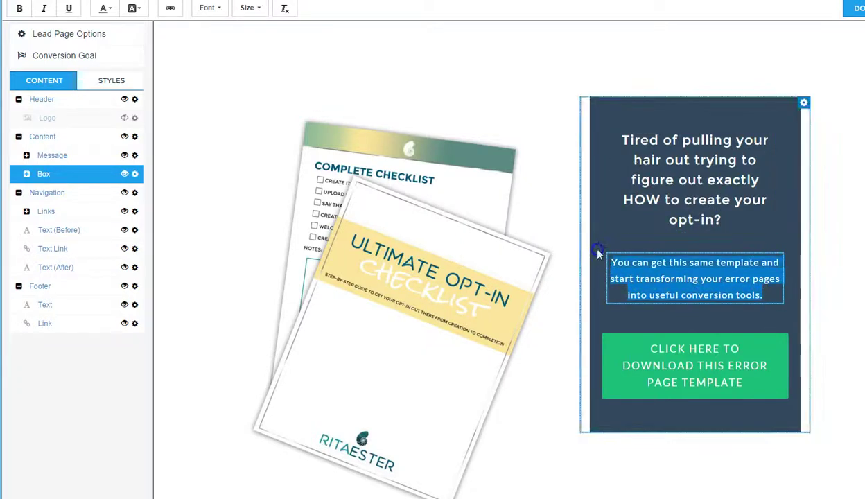
pyautogui.write("Here's a handy checklist to w")
pyautogui.press('BackSpace')
pyautogui.press('BackSpace')
pyautogui.press('BackSpace')
pyautogui.press('BackSpace')
pyautogui.write('& guide to walk you th')
pyautogui.press('BackSpace')
pyautogui.press('BackSpace')
pyautogui.press('BackSpace')
pyautogui.write('t')
pyautogui.press('BackSpace')
pyautogui.write('through, step')
pyautogui.press('BackSpace')
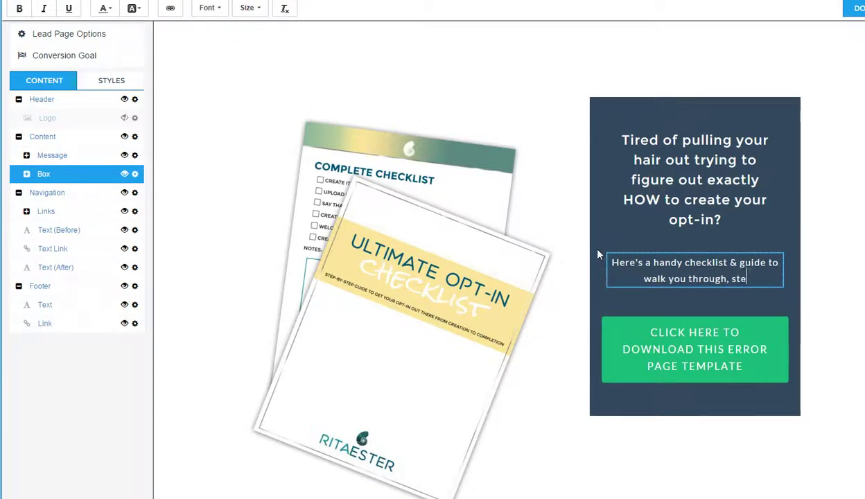
pyautogui.write('p-by-step!')
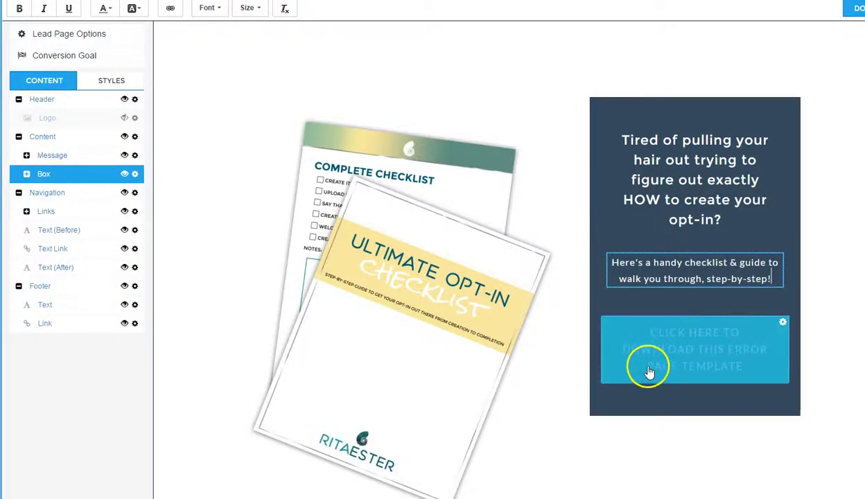
# Step: Look through the box, its button and its content elements for the button's appearance settings
pyautogui.click(648, 373)
pyautogui.click(787, 34)
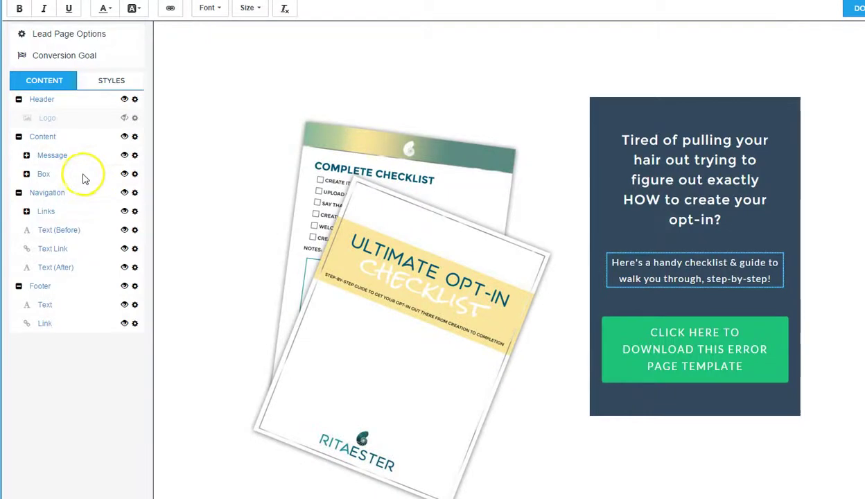
pyautogui.click(14, 184)
pyautogui.click(43, 175)
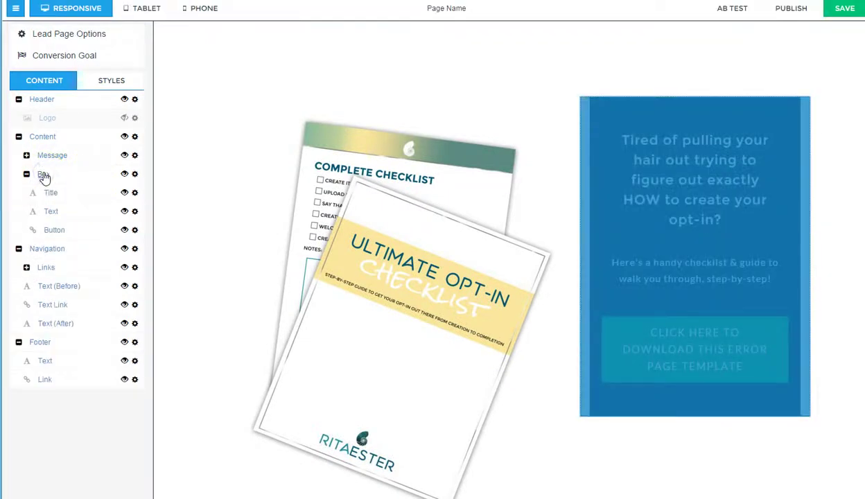
pyautogui.click(702, 416)
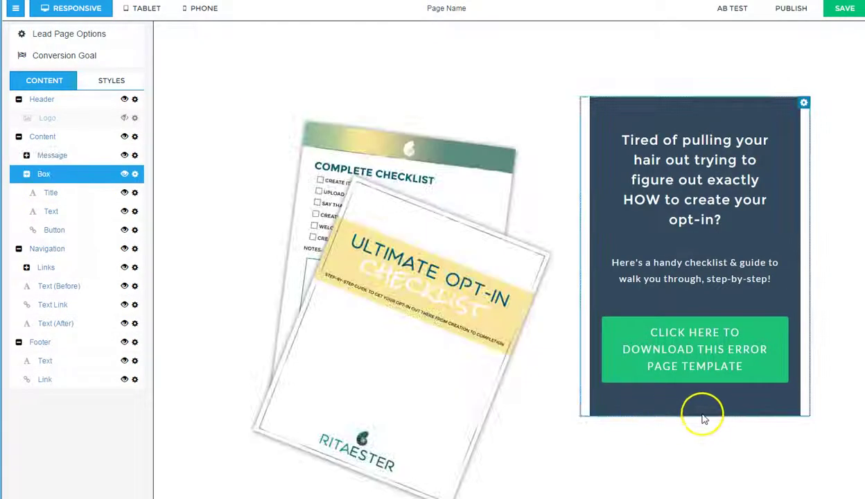
pyautogui.click(695, 438)
pyautogui.click(672, 389)
pyautogui.click(686, 344)
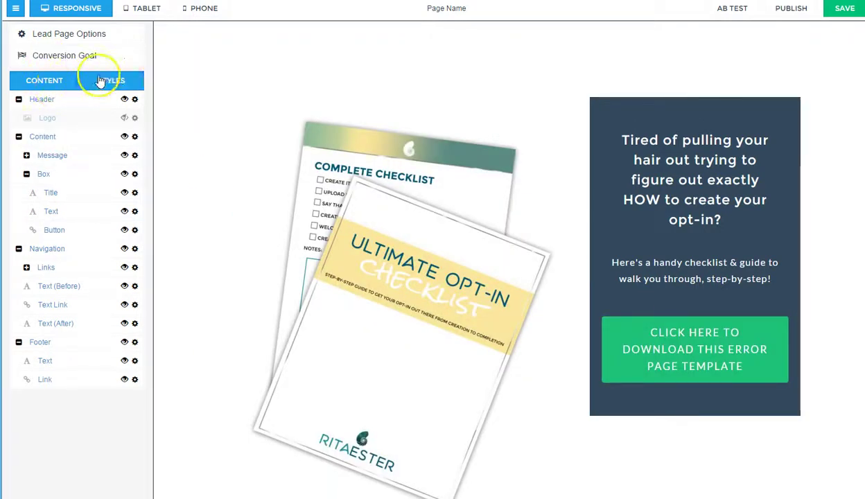
# Step: Sample the yellow of the BUTTON THREE swatch in Photoshop and set the page's button color to #fbe69c in LeadPages
pyautogui.click(104, 81)
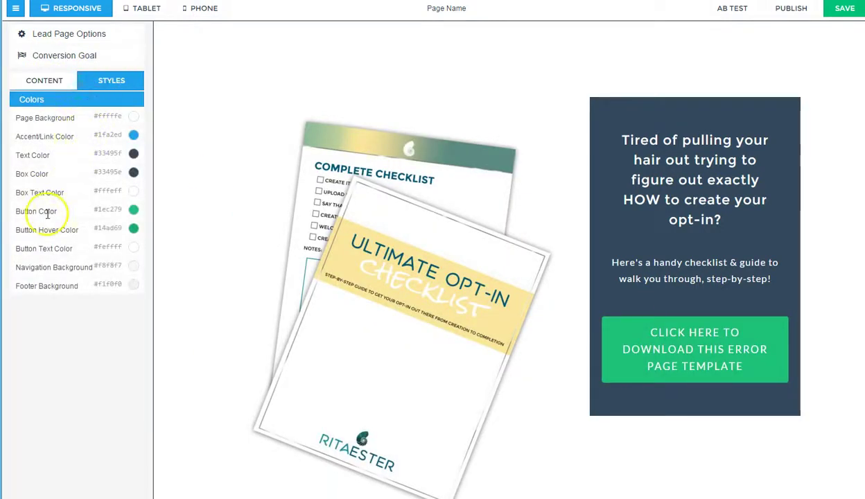
pyautogui.click(133, 210)
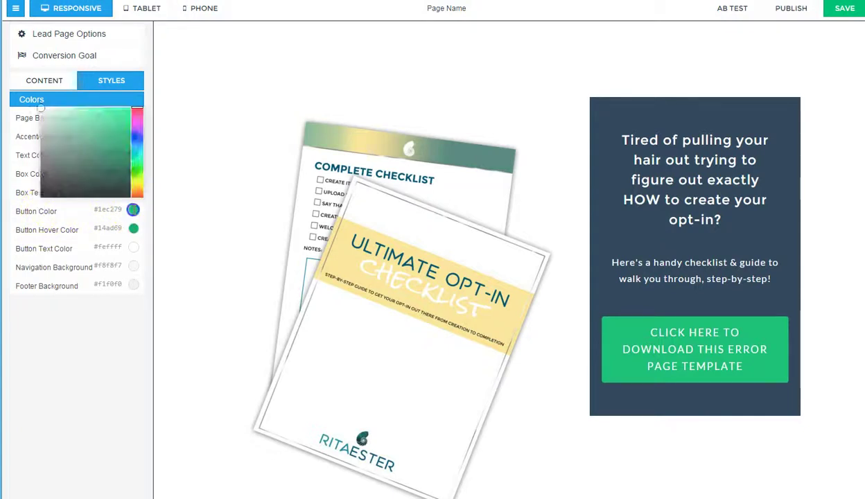
pyautogui.moveTo(41, 108)
pyautogui.mouseDown()
pyautogui.moveTo(54, 123)
pyautogui.moveTo(32, 99)
pyautogui.moveTo(106, 165)
pyautogui.moveTo(104, 152)
pyautogui.mouseUp()
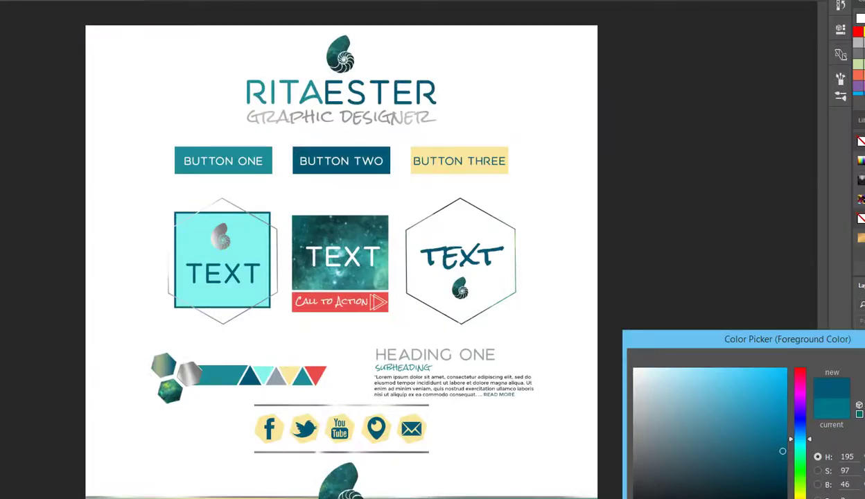
pyautogui.click(449, 149)
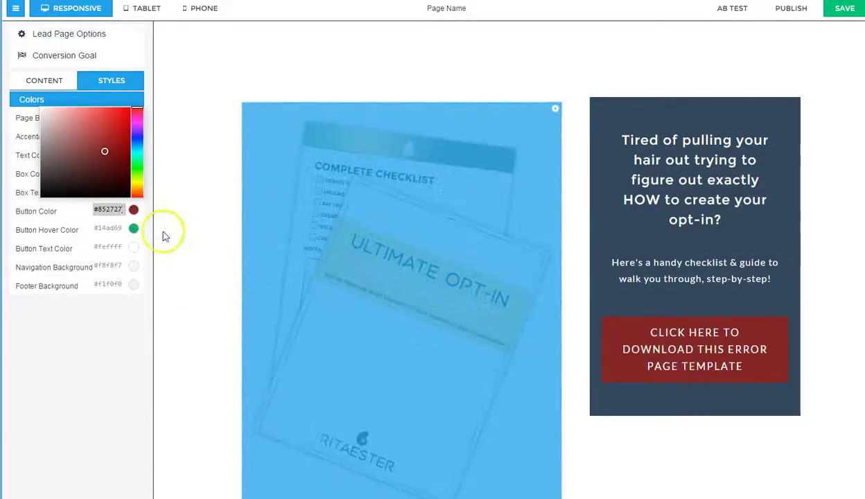
pyautogui.click(123, 209)
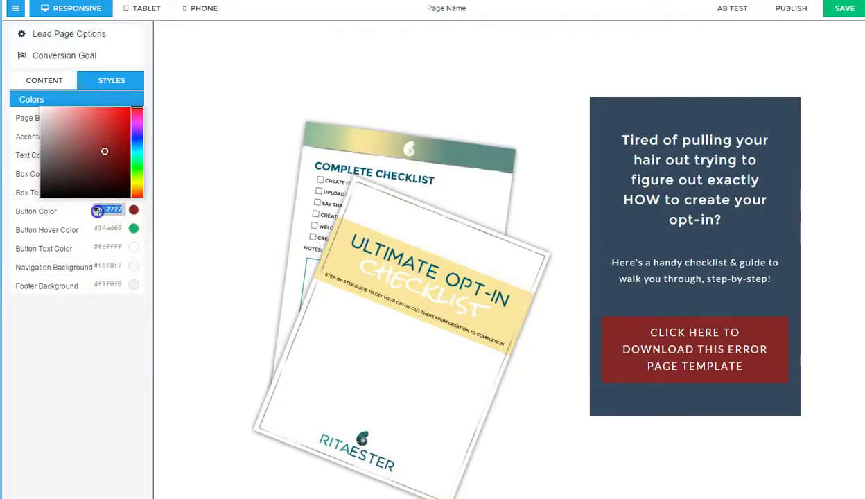
pyautogui.write('#fa')
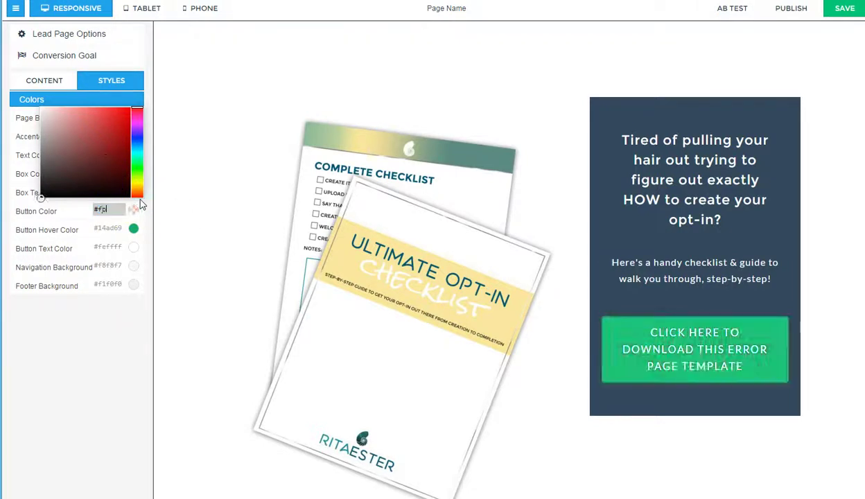
pyautogui.write('e65')
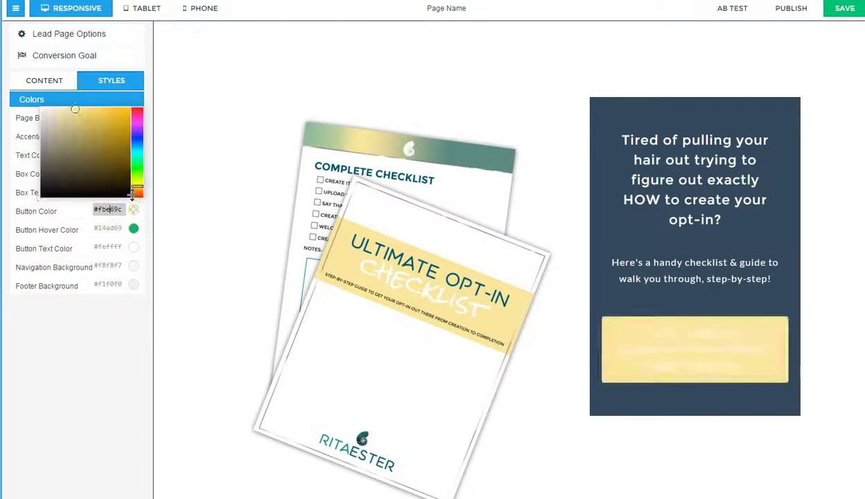
pyautogui.press('Tab')
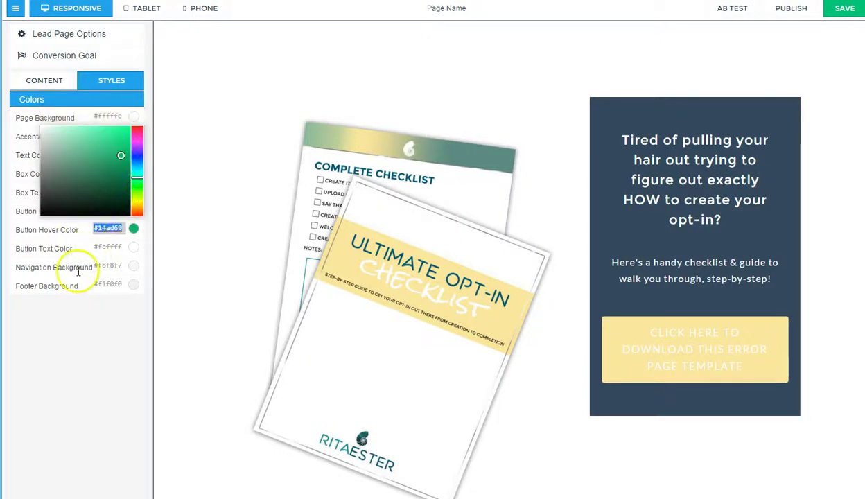
# Step: Set the page's button text color to dark blue, #112a7a
pyautogui.click(67, 247)
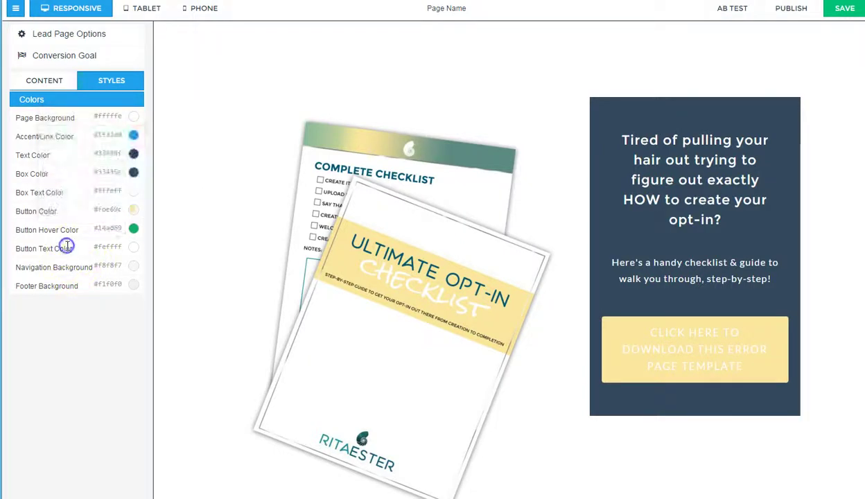
pyautogui.click(126, 247)
pyautogui.click(116, 198)
pyautogui.moveTo(119, 185)
pyautogui.mouseDown()
pyautogui.moveTo(91, 182)
pyautogui.moveTo(83, 192)
pyautogui.moveTo(83, 170)
pyautogui.moveTo(117, 192)
pyautogui.mouseUp()
pyautogui.click(138, 178)
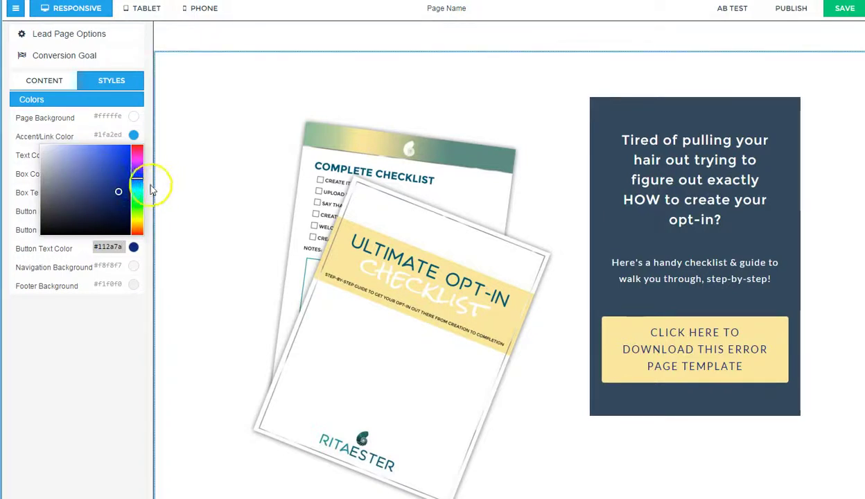
pyautogui.click(93, 295)
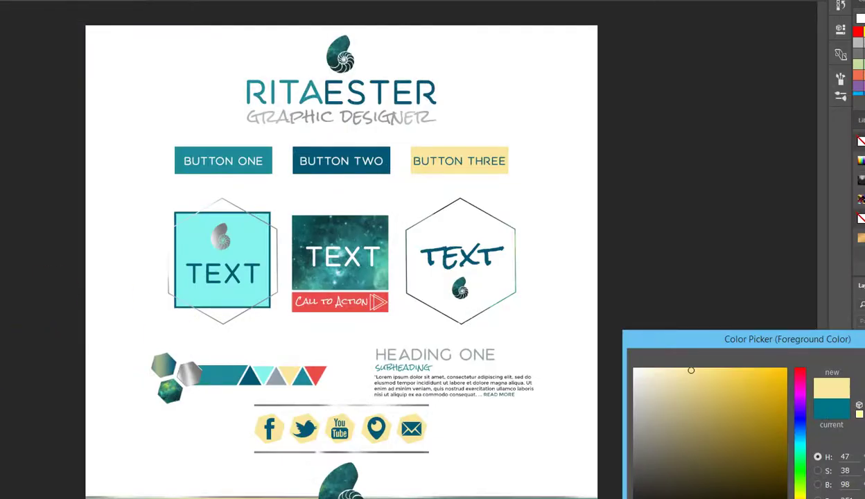
# Step: Sample the turquoise of the square text swatch in Photoshop and set the page's button hover color to #86f5ef in LeadPages
pyautogui.click(201, 242)
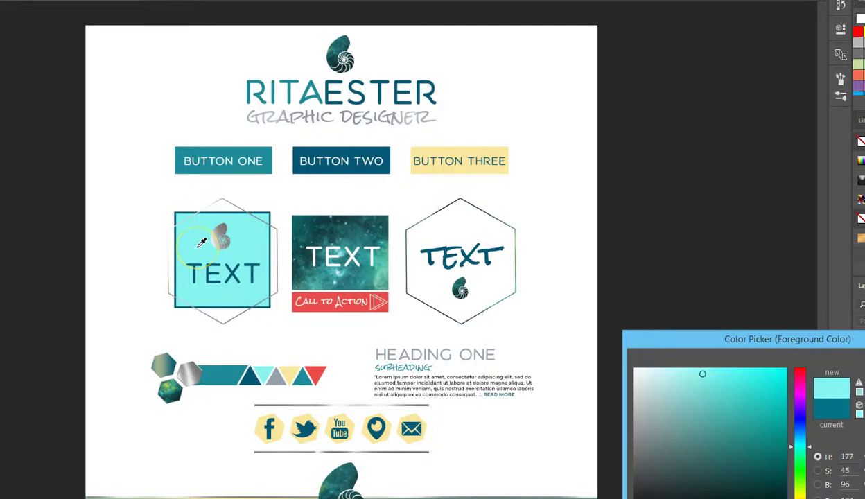
pyautogui.click(187, 469)
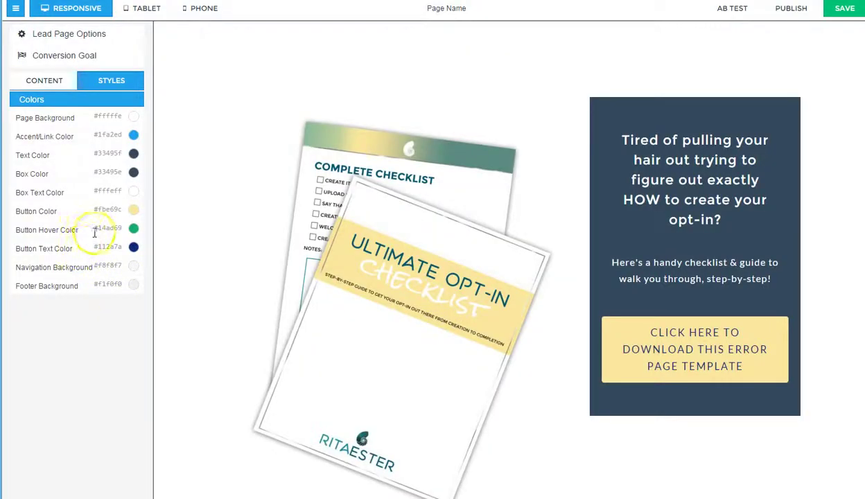
pyautogui.click(124, 227)
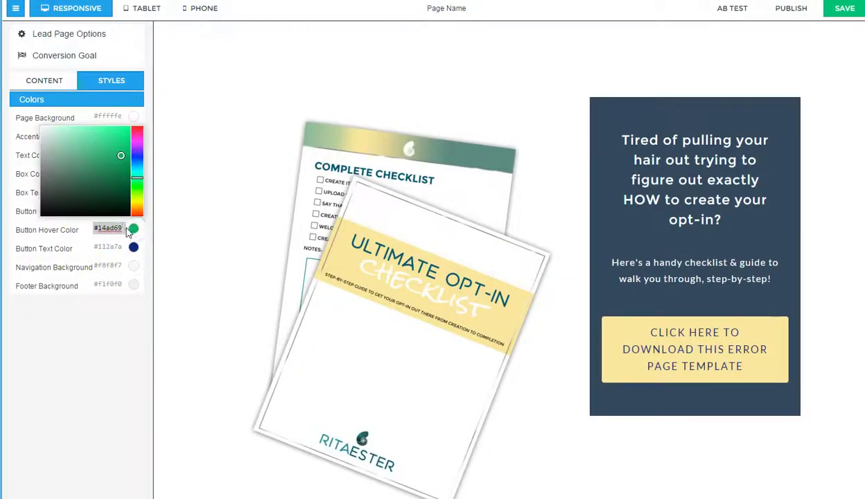
pyautogui.write('#86f7e4')
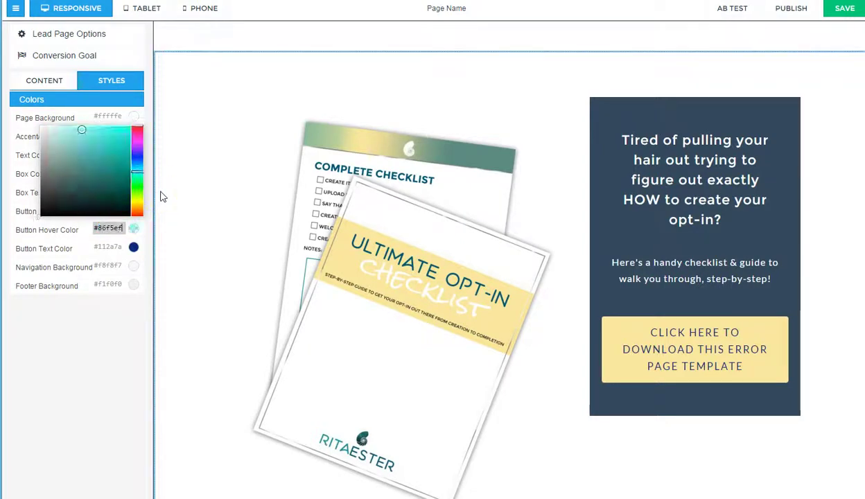
pyautogui.press('Tab')
pyautogui.click(100, 410)
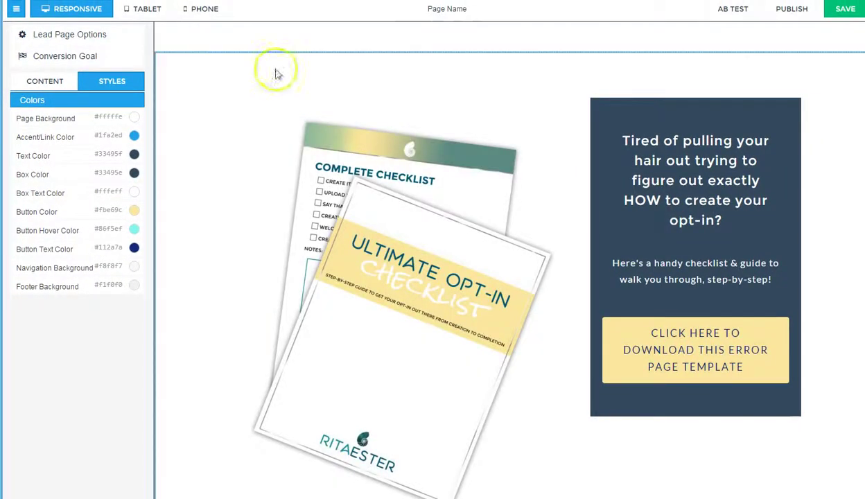
# Step: Replace the message heading with "This guide takes all the guesswork out of not only what to do but the exact steps to take in the process."
pyautogui.click(42, 81)
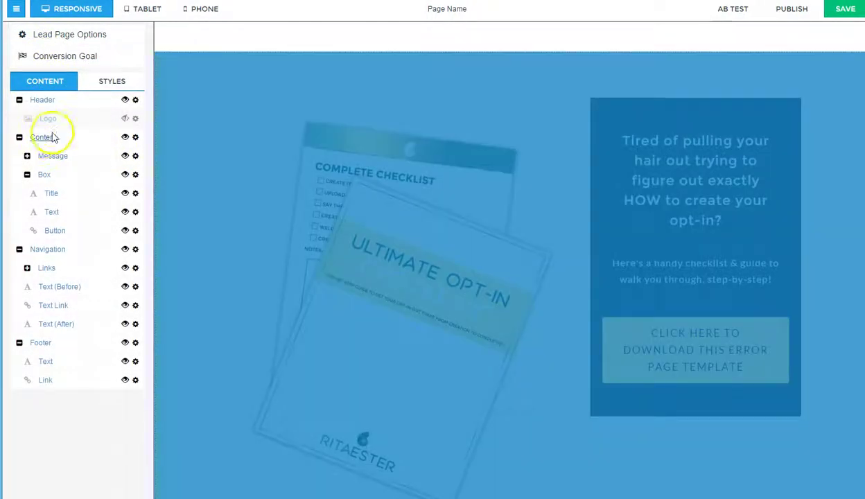
pyautogui.click(58, 136)
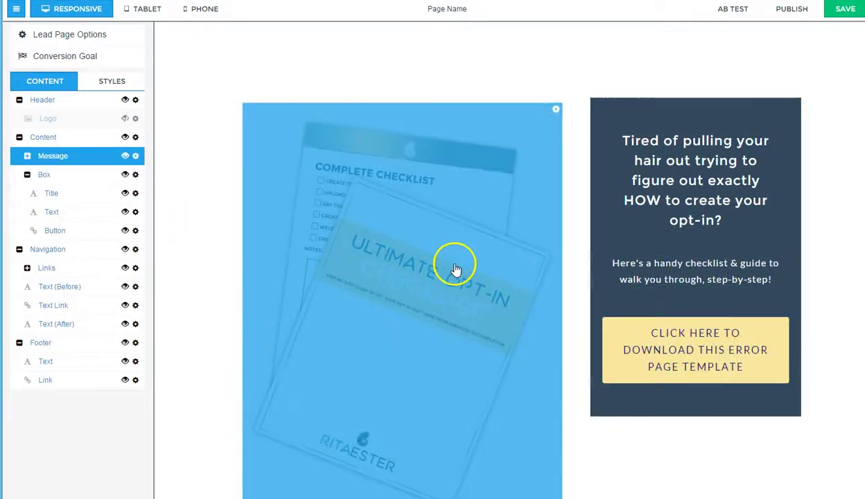
pyautogui.scroll(-4, 260, 257)
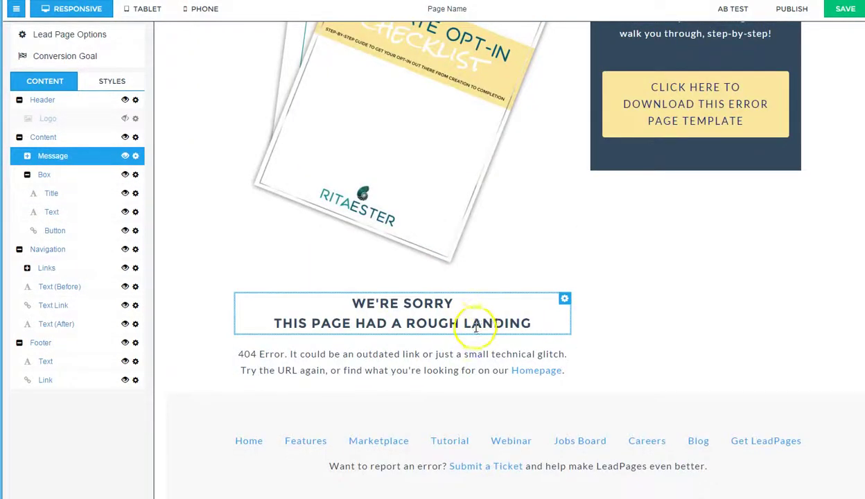
pyautogui.click(517, 320)
pyautogui.moveTo(536, 319); pyautogui.dragTo(299, 300)
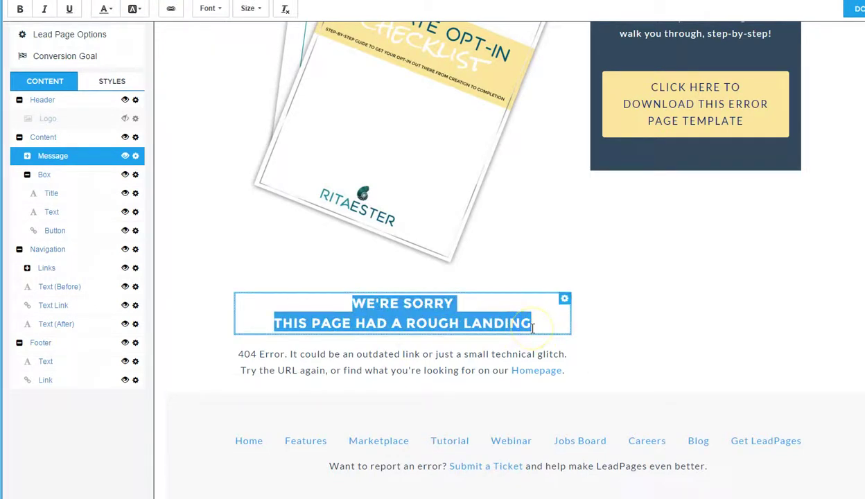
pyautogui.write('Th')
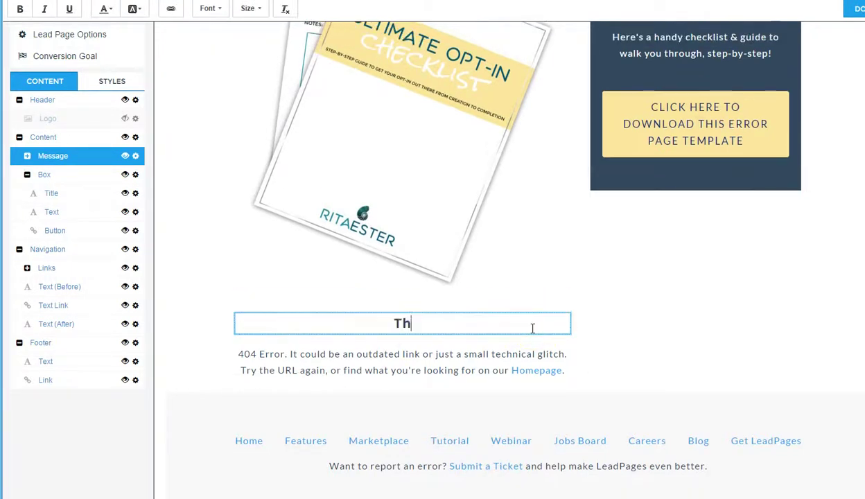
pyautogui.write('is guide takes all the gue')
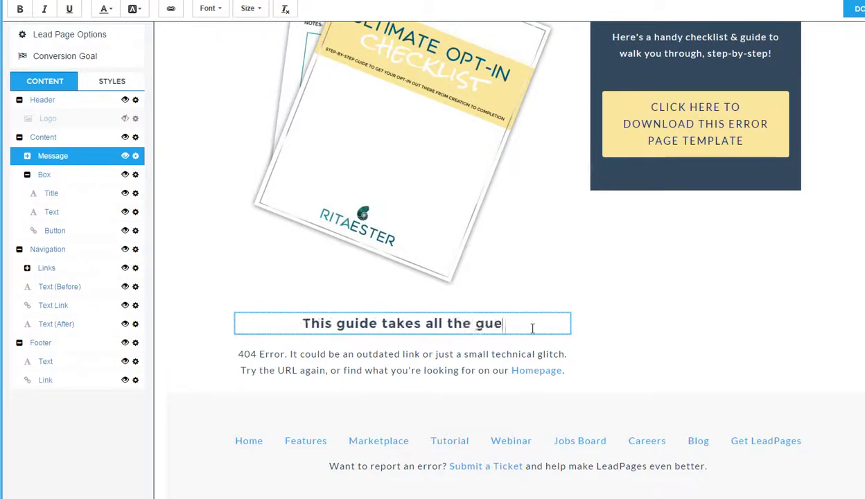
pyautogui.write('sswork out of ')
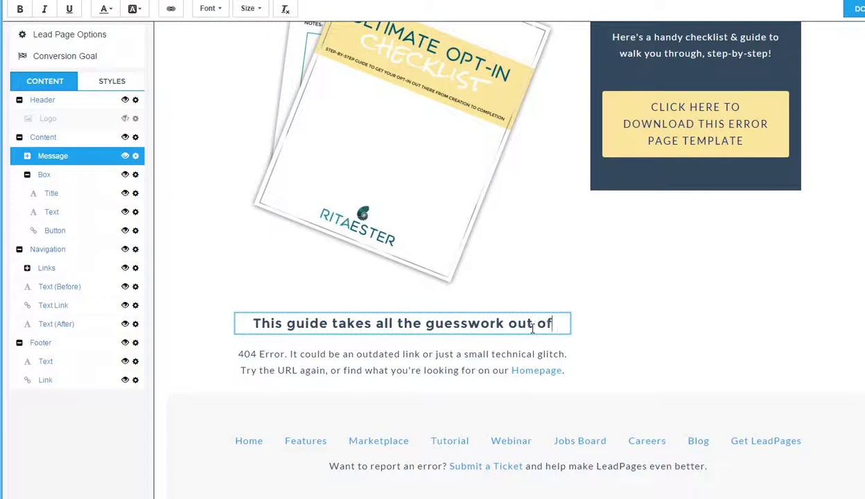
pyautogui.write('not on')
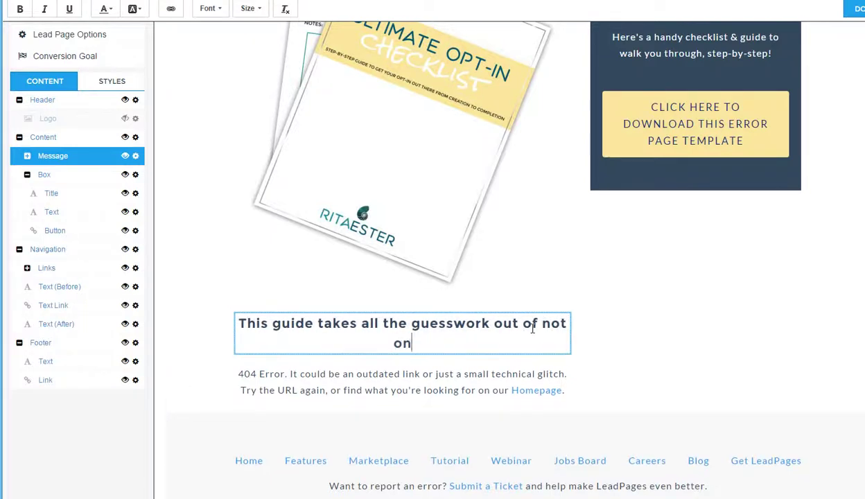
pyautogui.write('ly what to do')
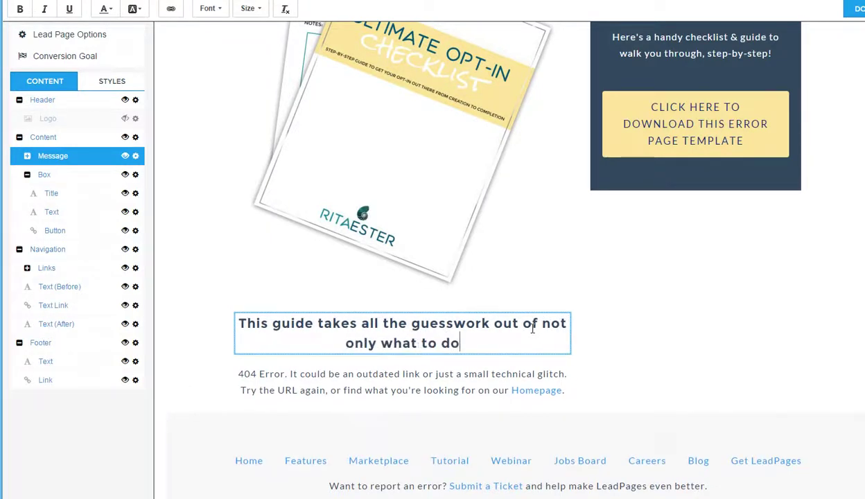
pyautogui.write(' but the exact stop')
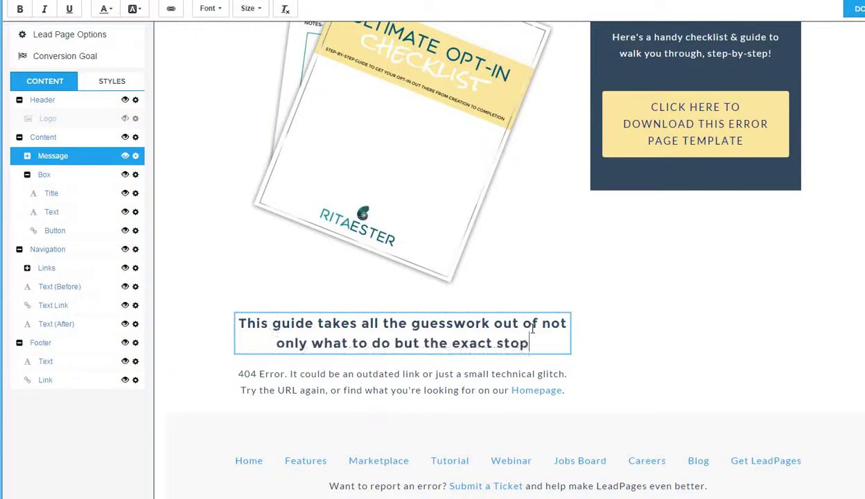
pyautogui.press('BackSpace')
pyautogui.write('eps ')
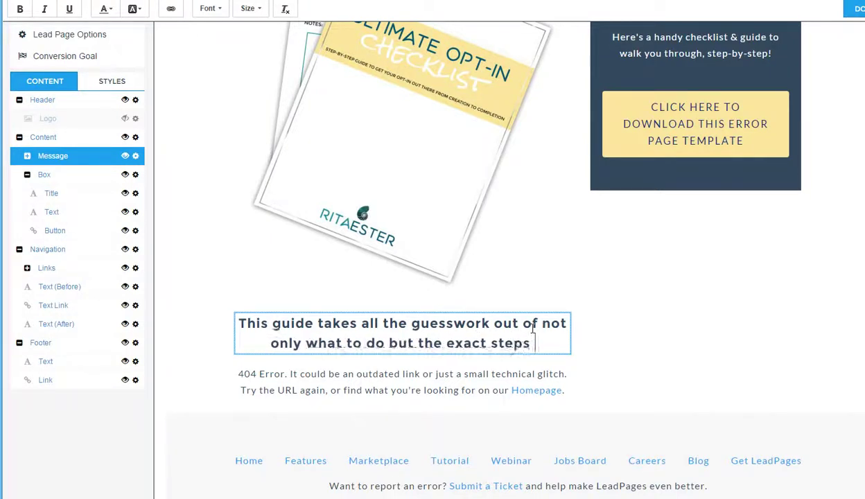
pyautogui.write('to take in the process')
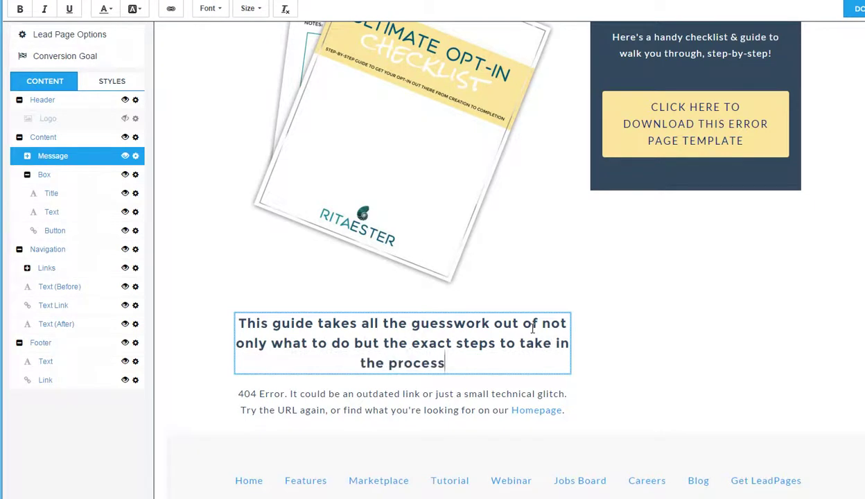
pyautogui.write('.')
# Step: Hide the 404 error text below the message heading and the entire navigation section with its links
pyautogui.click(490, 409)
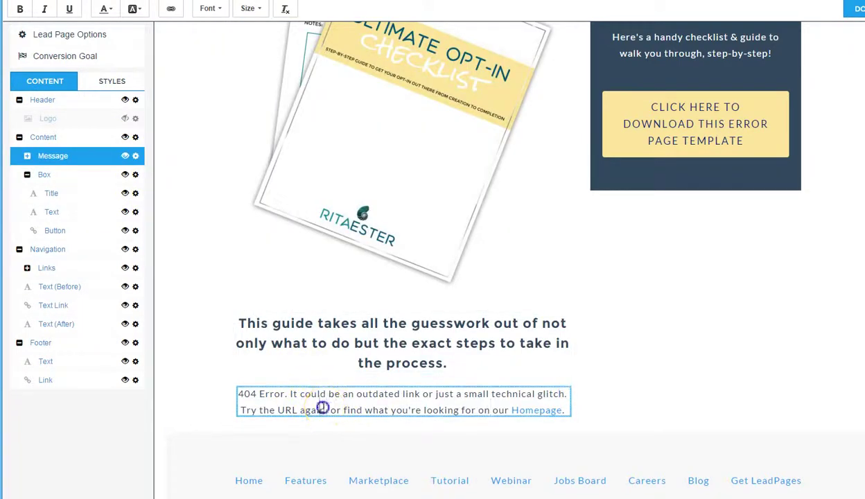
pyautogui.click(319, 409)
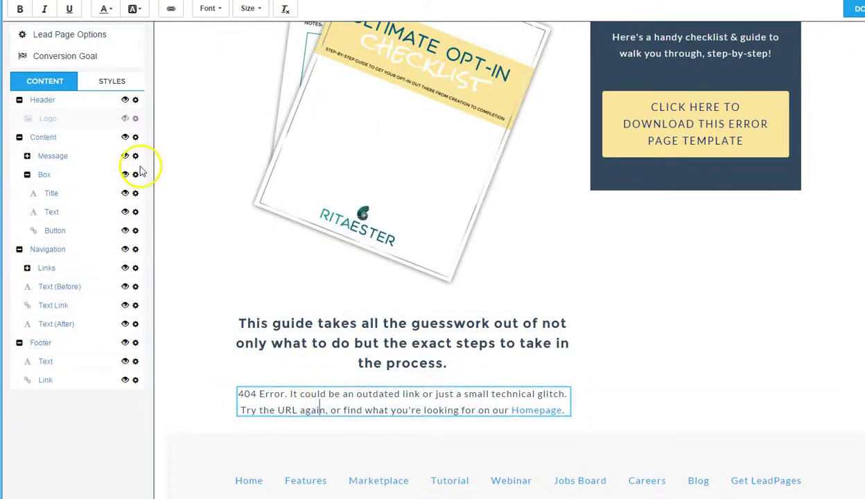
pyautogui.click(134, 157)
pyautogui.click(362, 410)
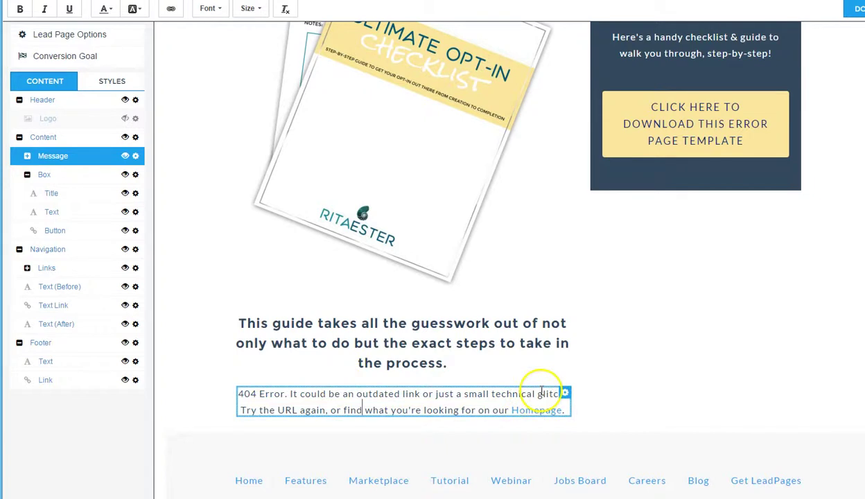
pyautogui.click(563, 391)
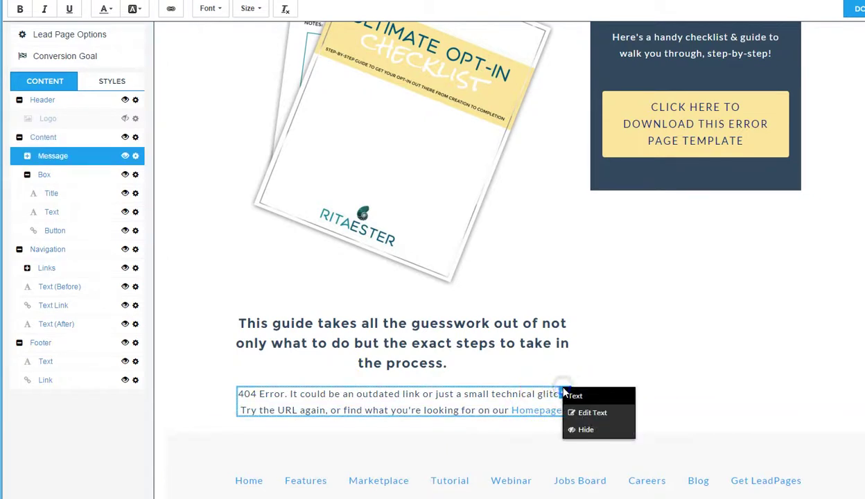
pyautogui.click(597, 429)
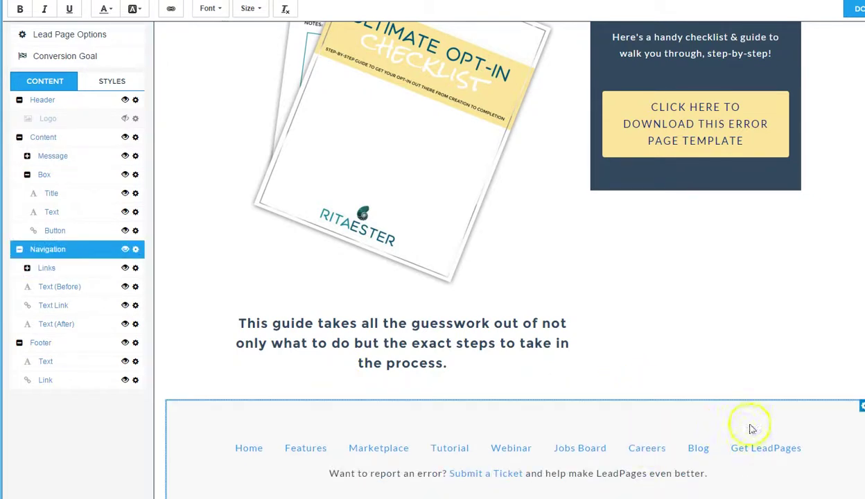
pyautogui.click(860, 409)
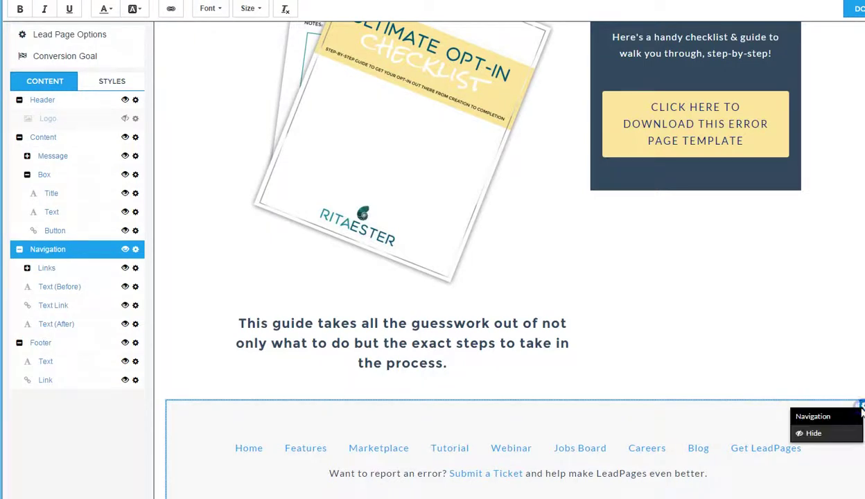
pyautogui.click(818, 429)
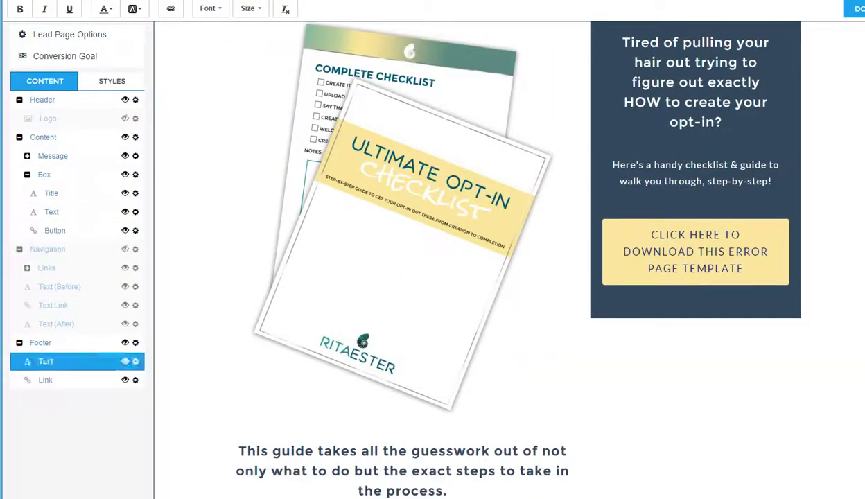
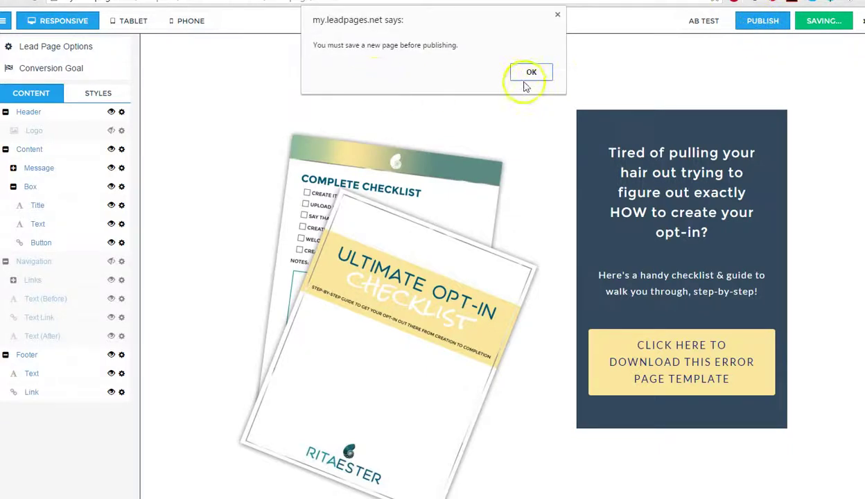
# Step: Save the page as Opt-In Checklist and review the publishing option for a WordPress website
pyautogui.click(528, 76)
pyautogui.click(829, 27)
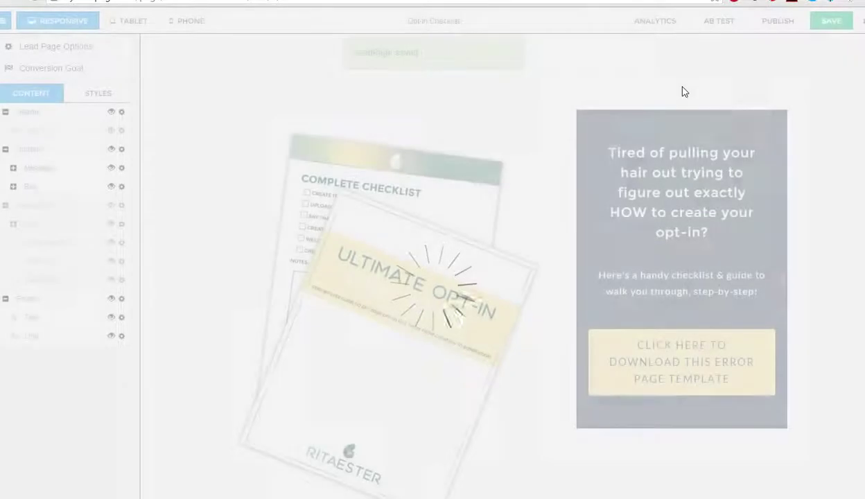
pyautogui.click(775, 23)
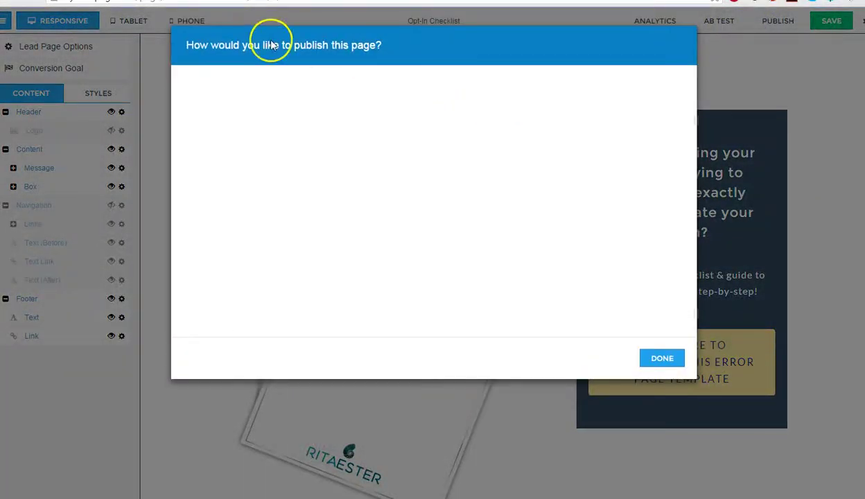
pyautogui.click(310, 102)
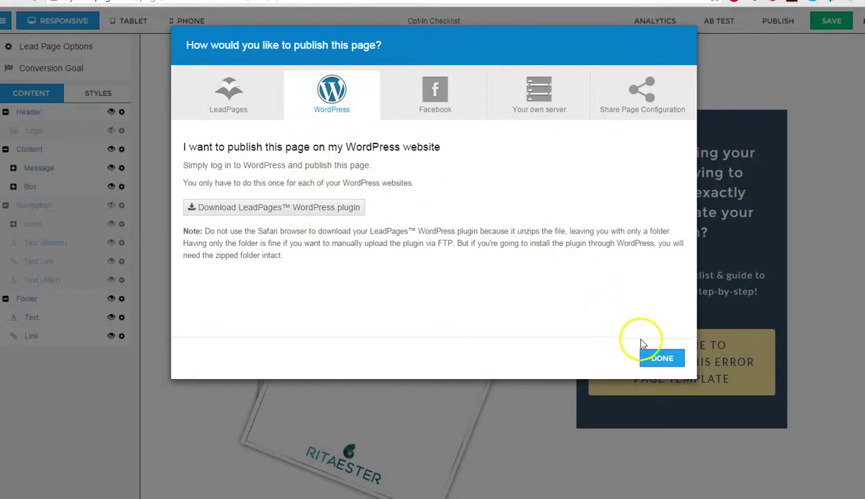
pyautogui.click(660, 359)
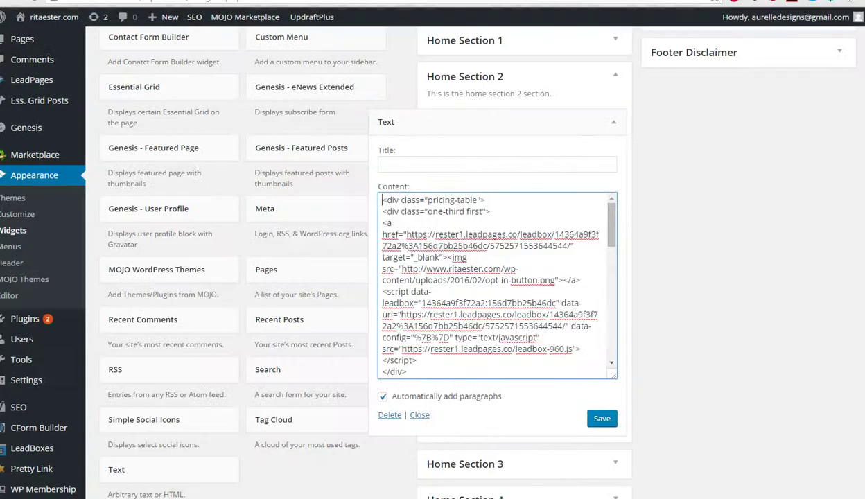
# Step: Open the LeadBoxes configuration in the WordPress dashboard to check its timed and exit pop-up settings
pyautogui.moveTo(32, 380)
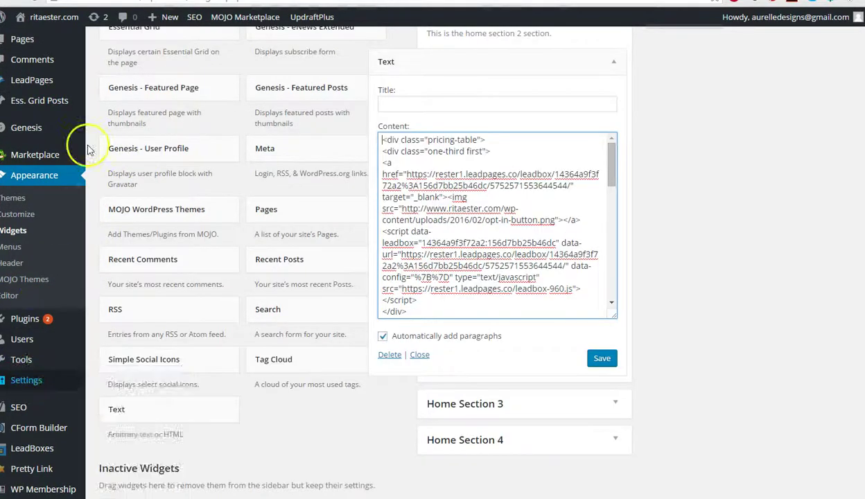
pyautogui.scroll(-4, 53, 266)
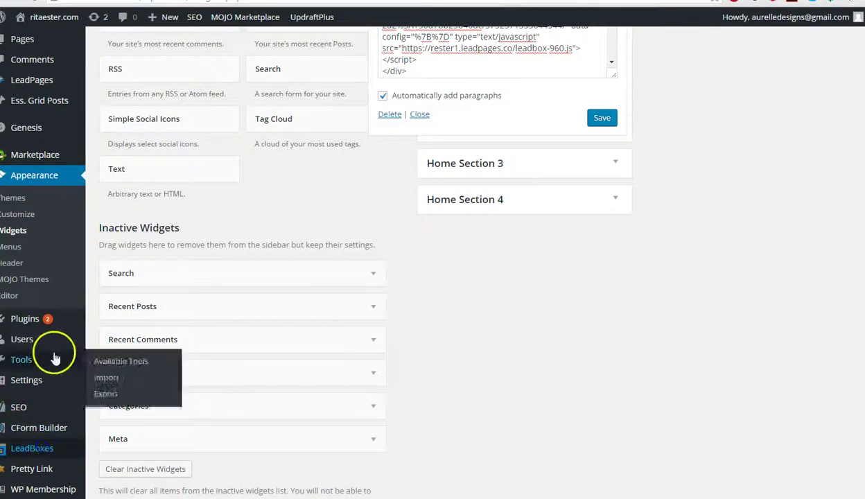
pyautogui.click(31, 449)
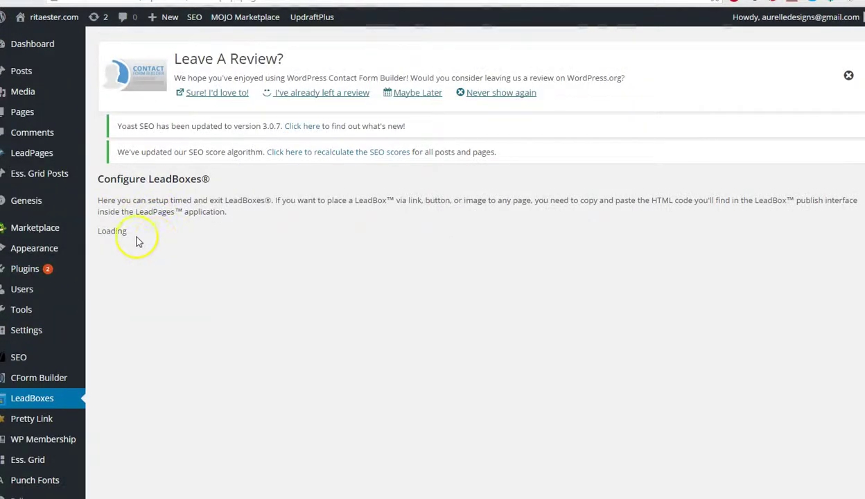
# Step: Add a new normal LeadPage in WordPress that displays Opt-In Checklist and try uoc as its custom URL
pyautogui.moveTo(42, 148)
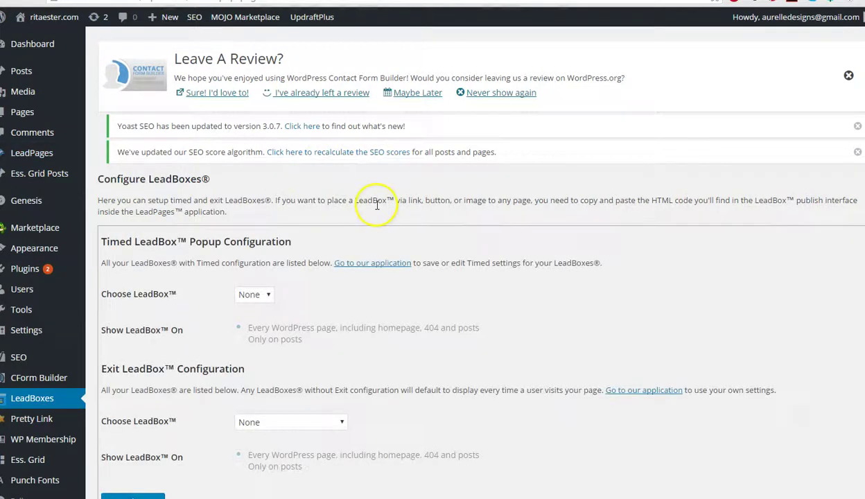
pyautogui.click(90, 168)
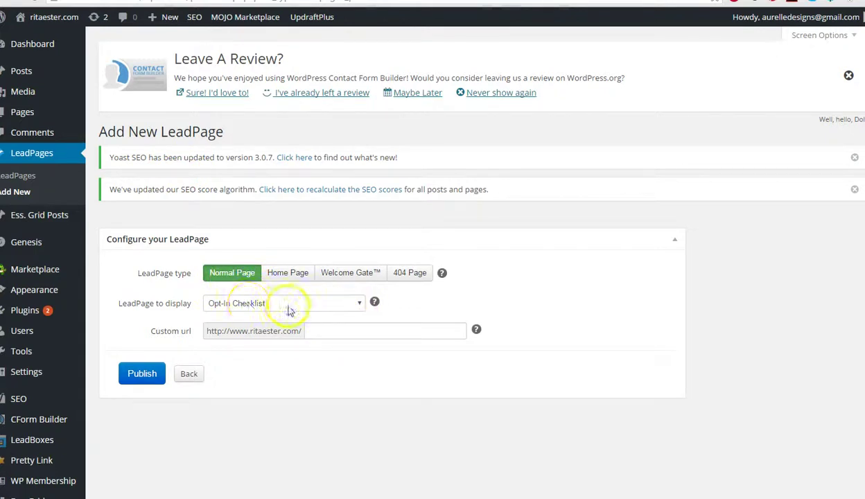
pyautogui.click(346, 332)
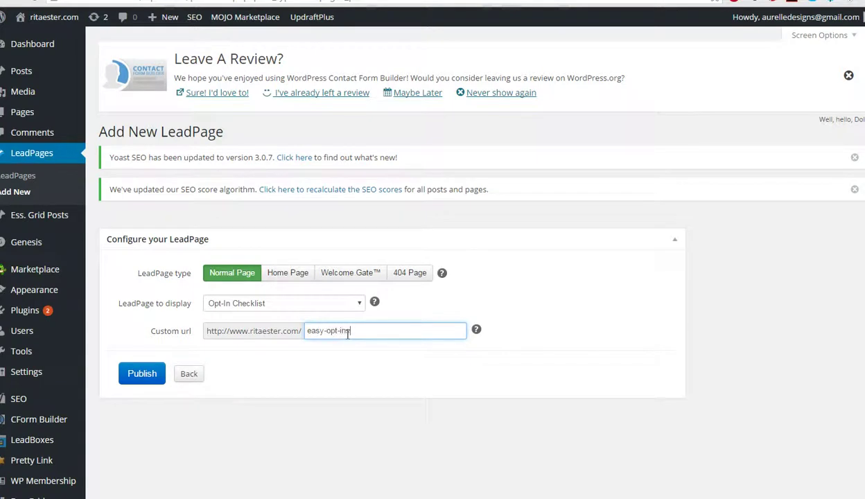
pyautogui.moveTo(350, 332); pyautogui.dragTo(294, 336)
pyautogui.write('l')
pyautogui.click(142, 378)
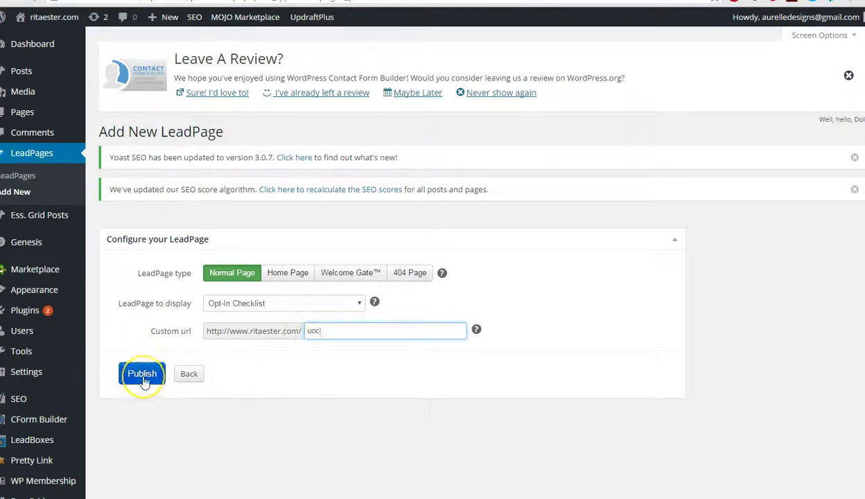
# Step: Replace the LeadPage's custom URL ending with opt-ins-made-easy and publish the page
pyautogui.doubleClick(352, 328)
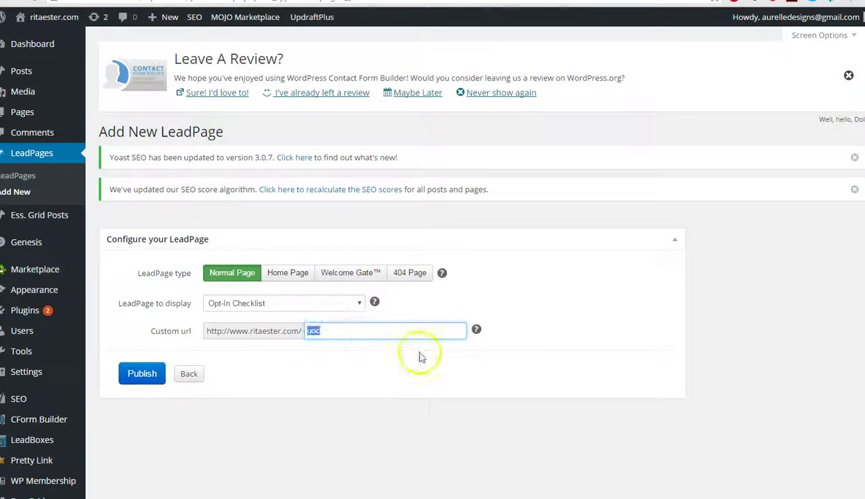
pyautogui.write('ltimate-opt-ins-pag')
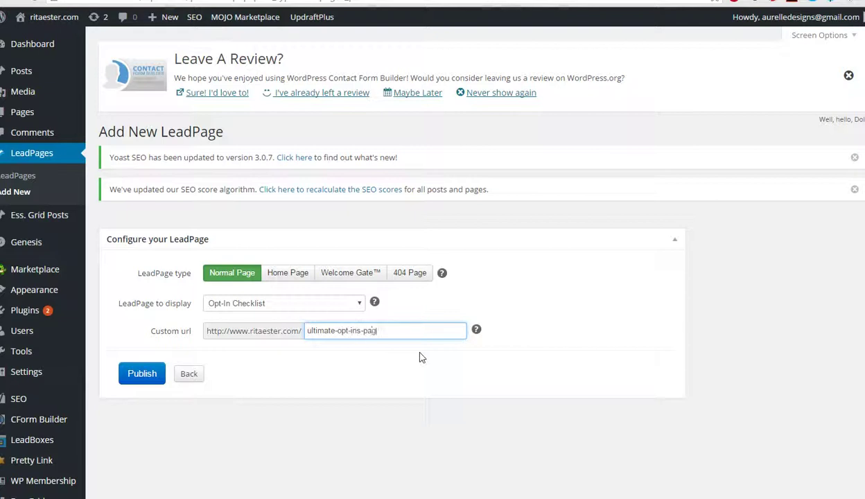
pyautogui.press('BackSpace')
pyautogui.press('BackSpace')
pyautogui.press('BackSpace')
pyautogui.press('BackSpace')
pyautogui.press('BackSpace')
pyautogui.press('BackSpace')
pyautogui.press('BackSpace')
pyautogui.press('BackSpace')
pyautogui.press('BackSpace')
pyautogui.press('BackSpace')
pyautogui.press('BackSpace')
pyautogui.press('BackSpace')
pyautogui.click(149, 373)
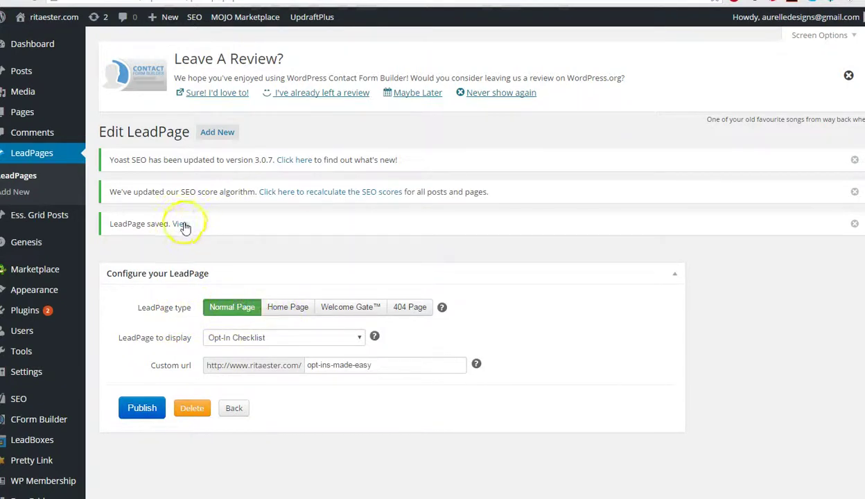
# Step: View the published opt-in page on the website and check its mockup, heading and button box
pyautogui.click(182, 225)
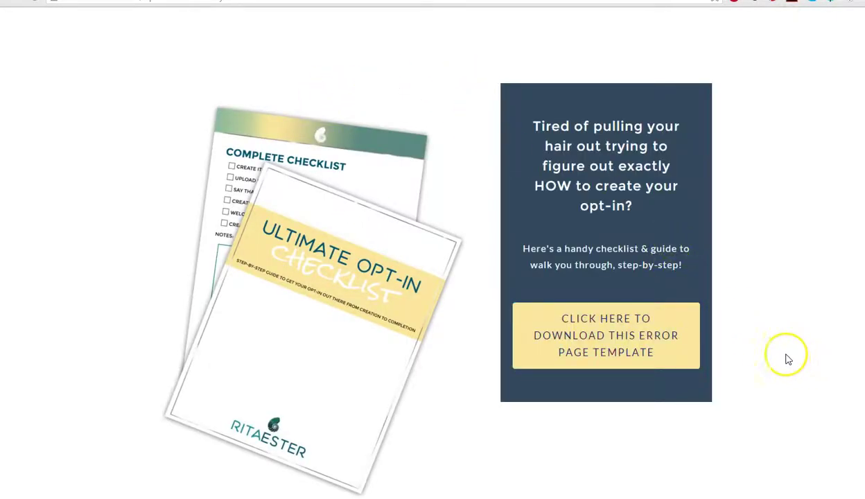
pyautogui.scroll(-2, 788, 359)
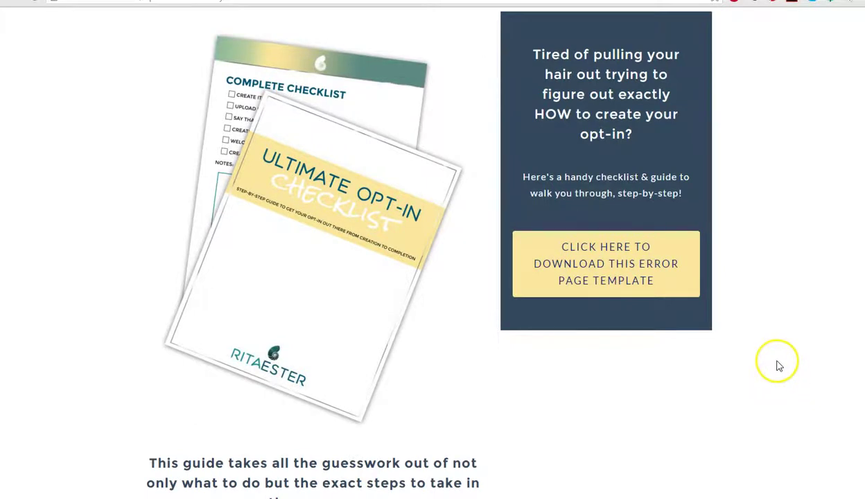
pyautogui.scroll(2, 756, 291)
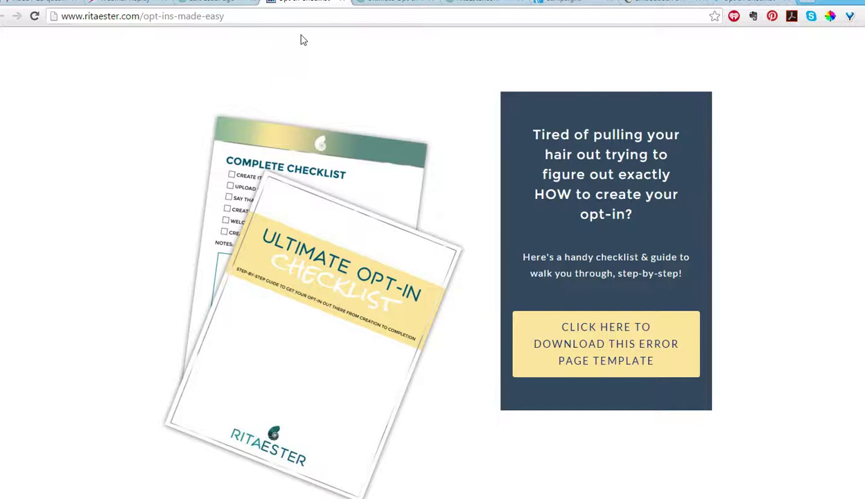
# Step: Compare the LeadPages-hosted URL in the editor's publishing options with the live page's address on the own domain
pyautogui.click(734, 3)
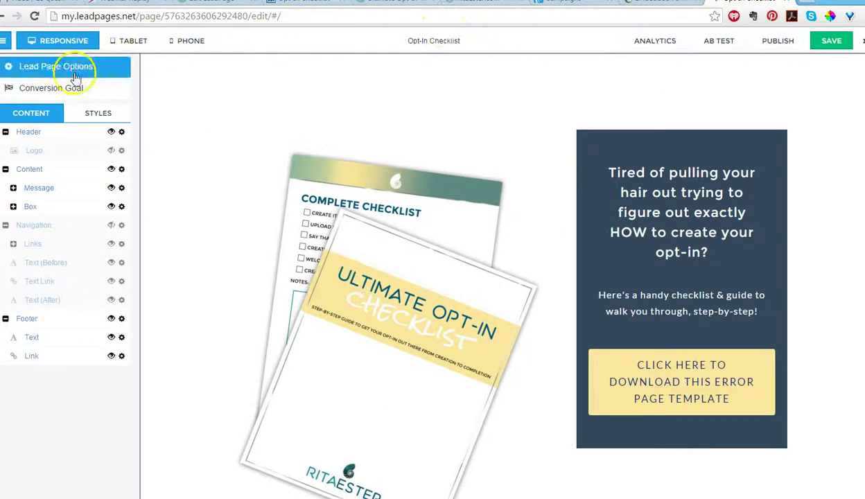
pyautogui.click(777, 42)
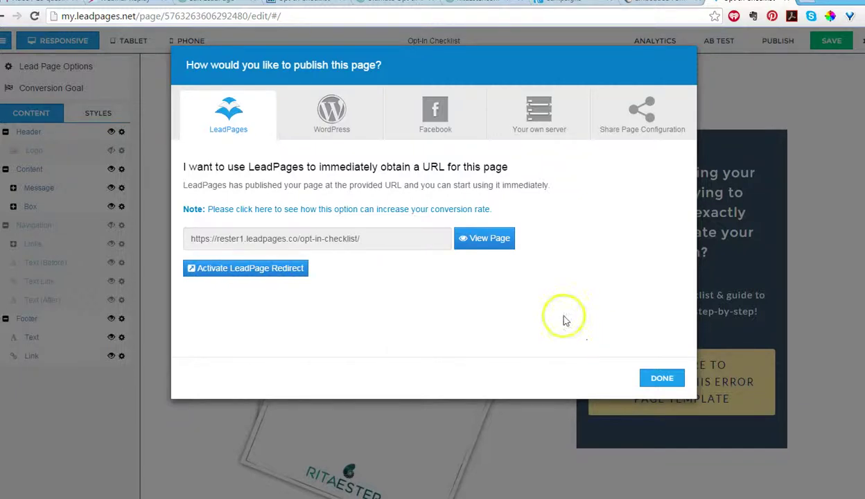
pyautogui.click(309, 7)
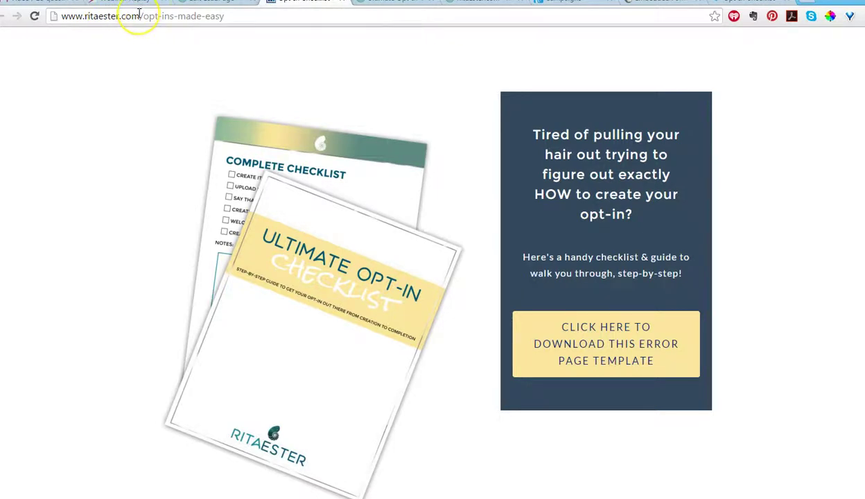
pyautogui.scroll(-1, 405, 349)
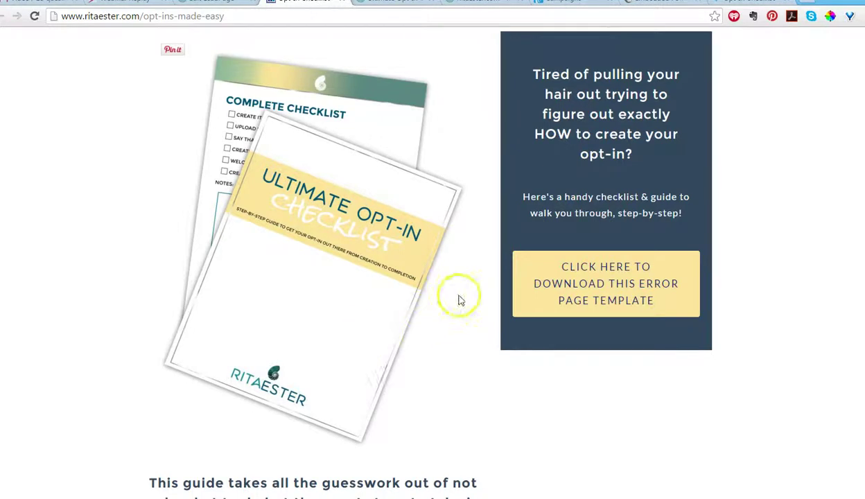
pyautogui.scroll(1, 482, 312)
pyautogui.scroll(-1, 488, 347)
pyautogui.scroll(1, 485, 379)
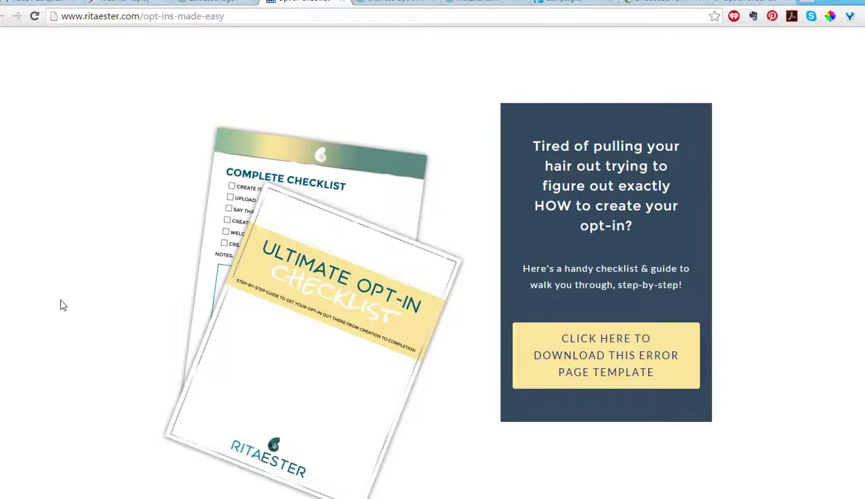
# Step: Go to facebook.com and open the business page to examine its cover image and sign-up button
pyautogui.click(203, 21)
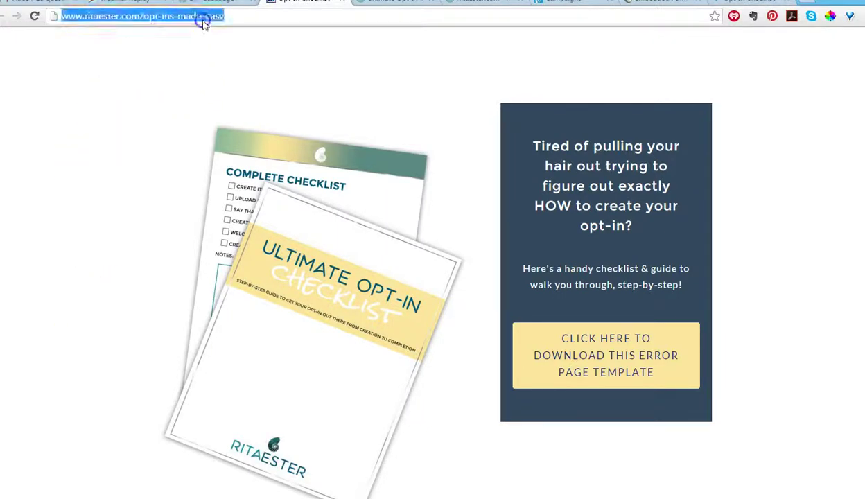
pyautogui.write('facebook.com')
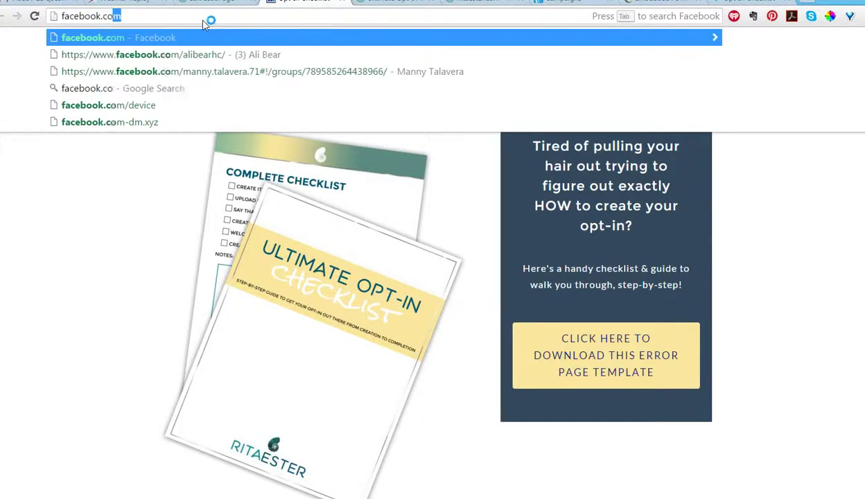
pyautogui.press('Return')
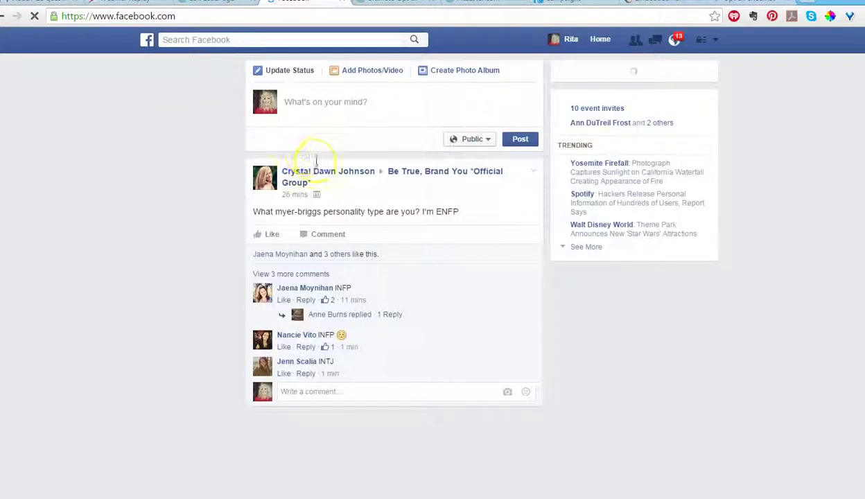
pyautogui.click(169, 271)
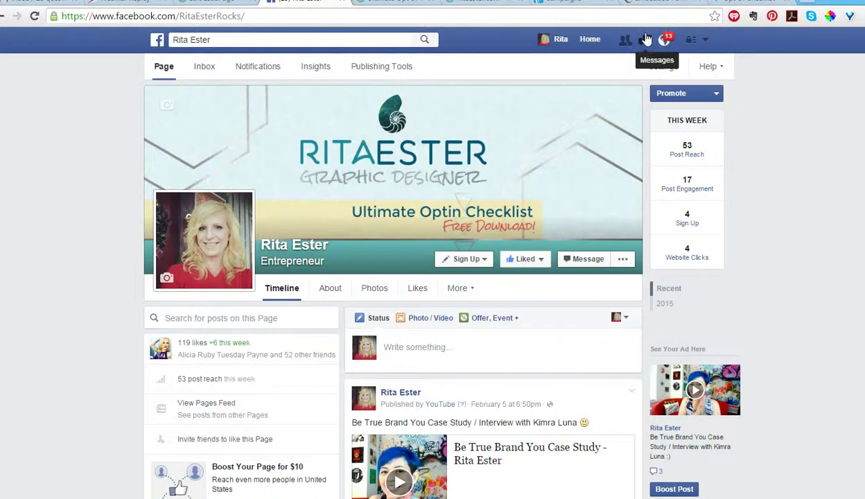
# Step: Go to Twitter and look through the home feed down to the LeadPages tweet
pyautogui.click(302, 13)
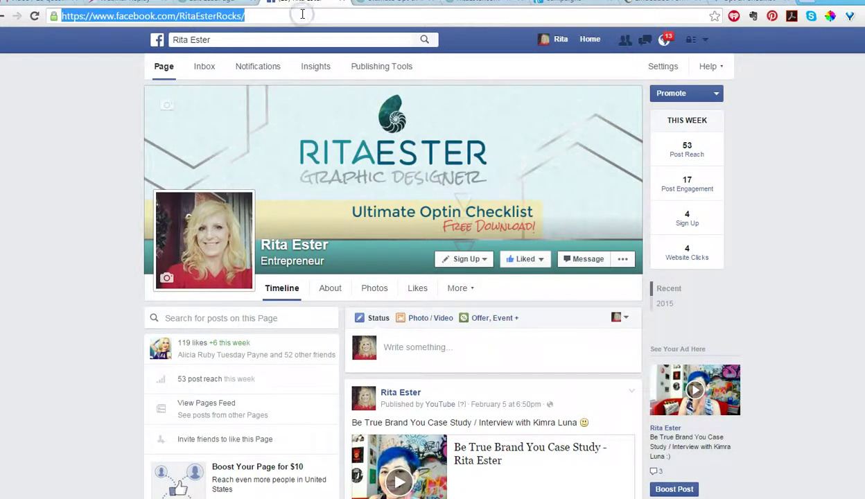
pyautogui.write('twitter')
pyautogui.press('Return')
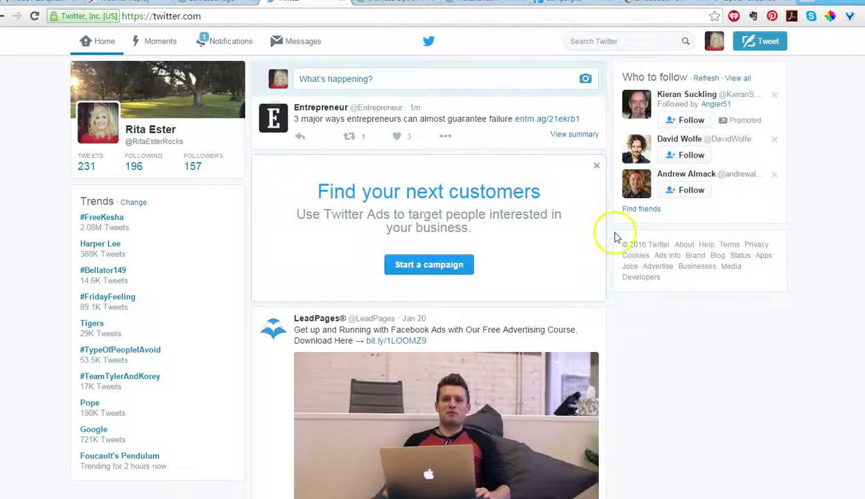
pyautogui.scroll(-1, 698, 408)
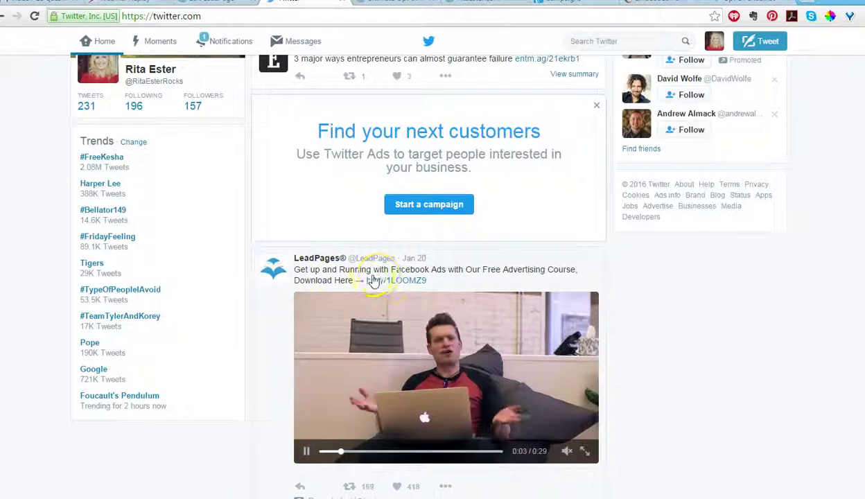